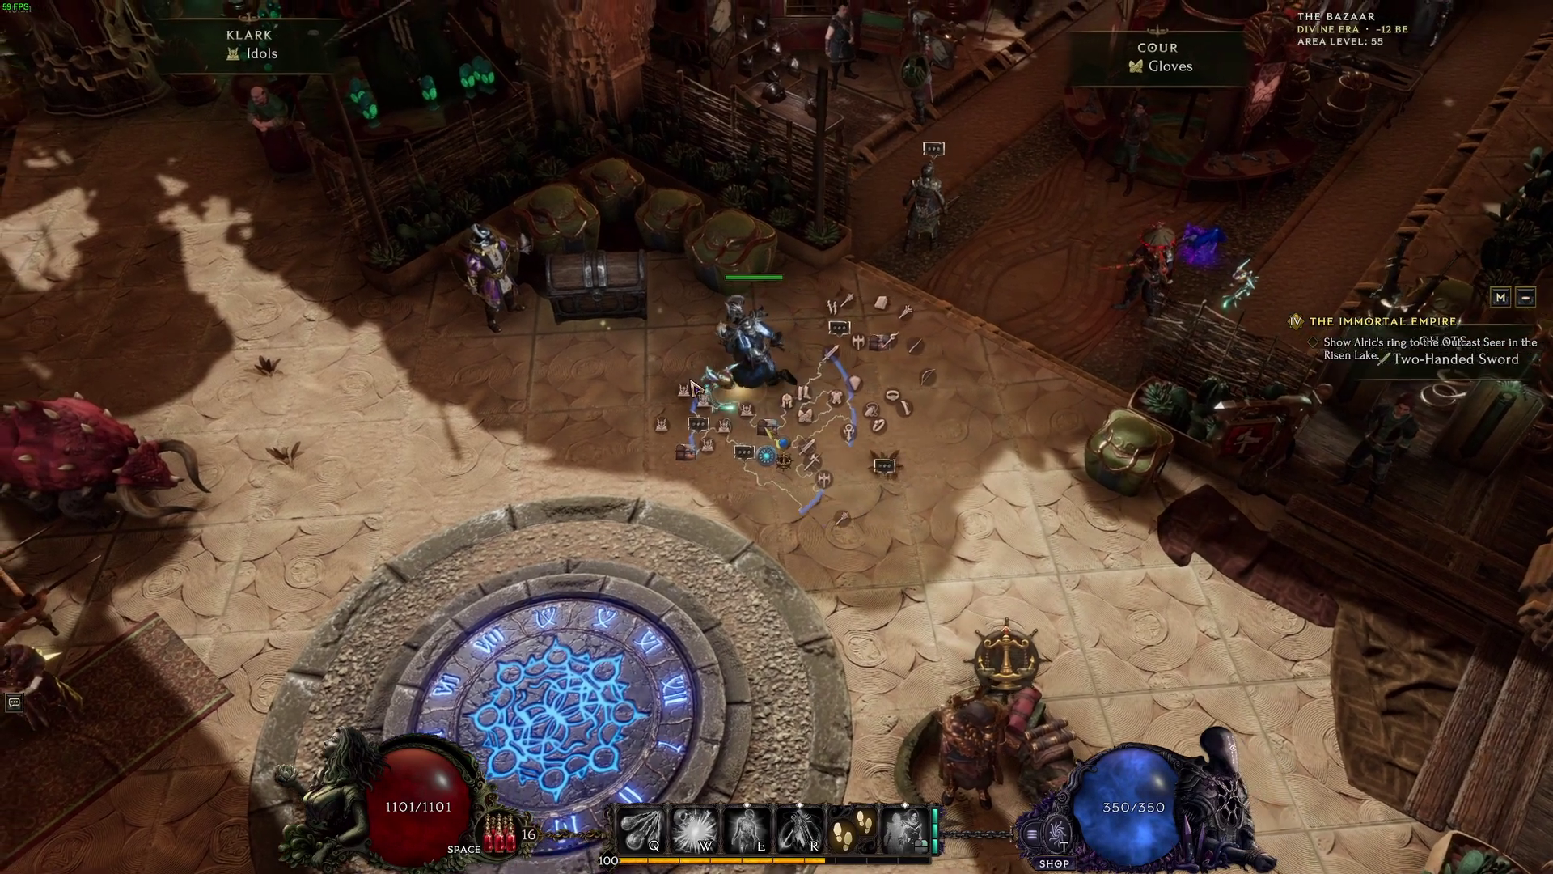
- Walk across the bazaar, open the loot filter settings and keep Merchant Guild 3.0 selected
left_click(770, 408)
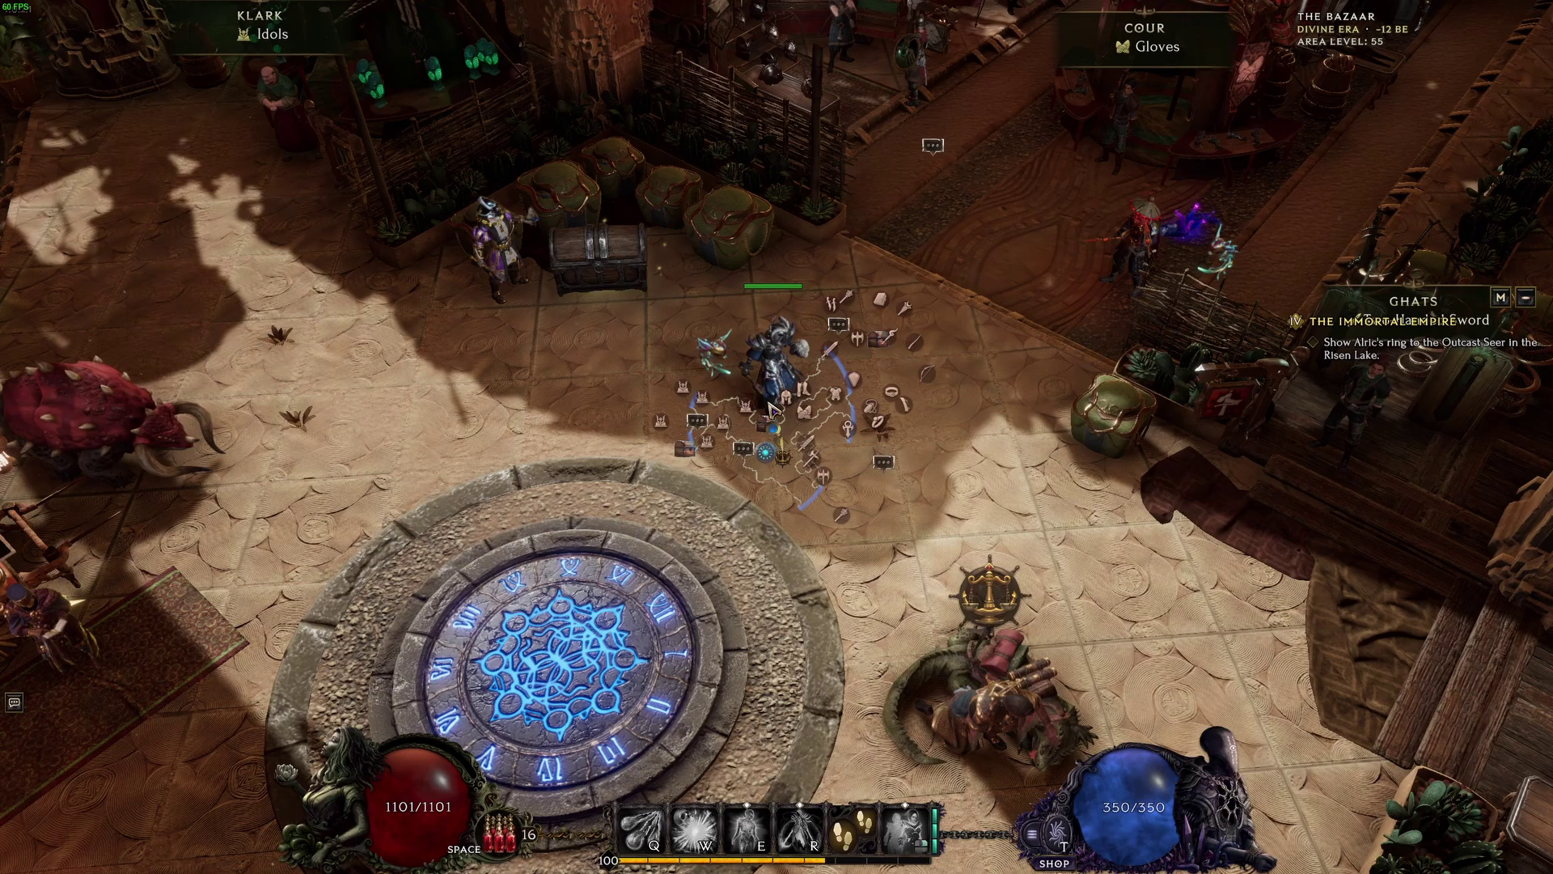
key("y")
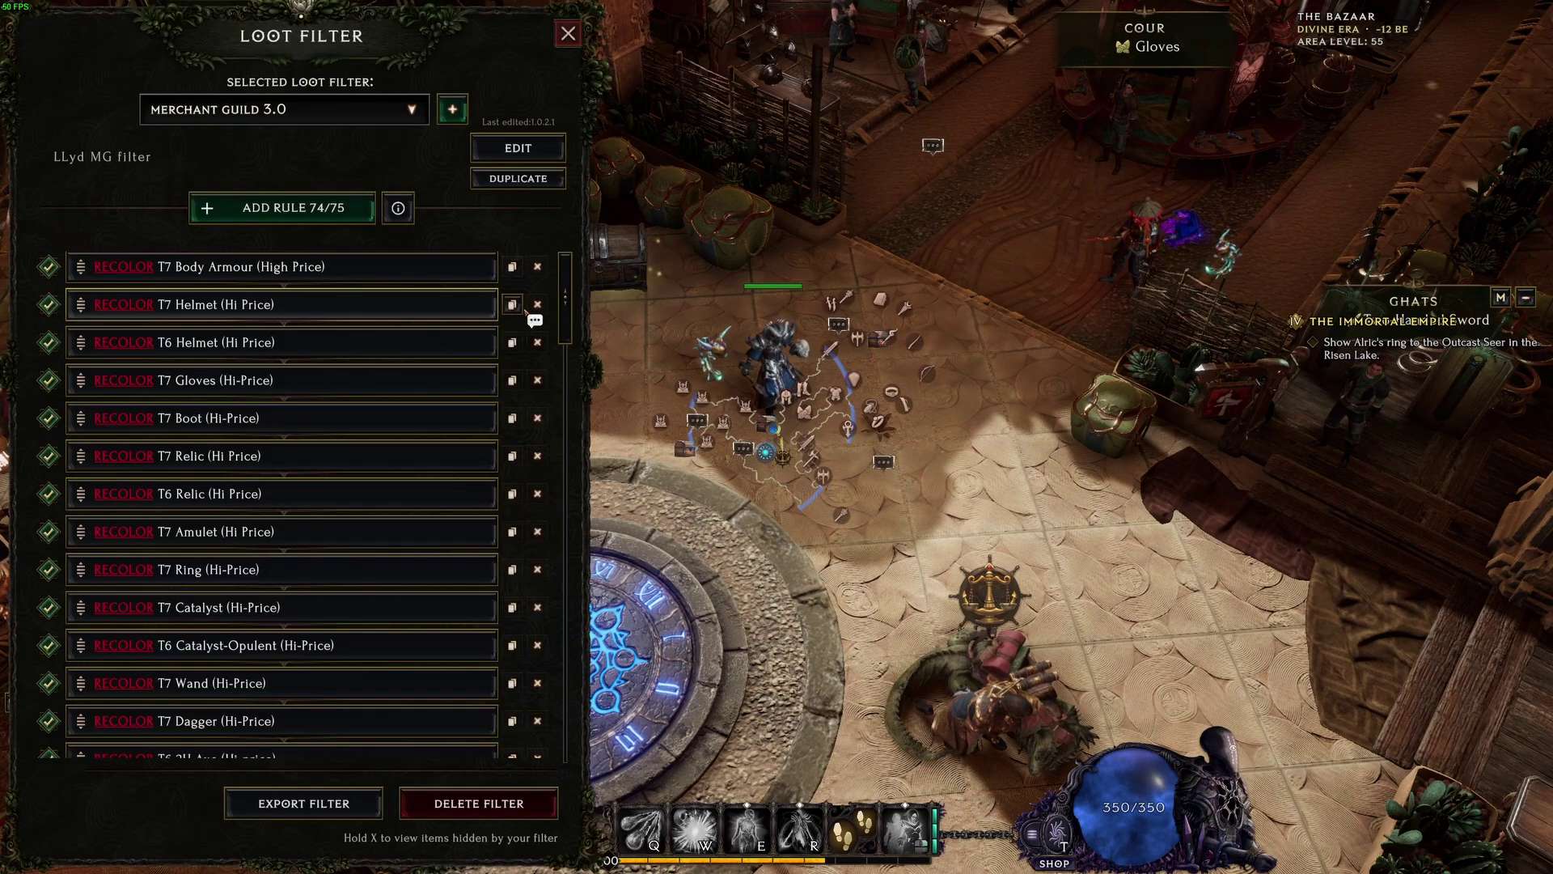
scroll(526, 311, "down", 15)
scroll(526, 311, "up", 20)
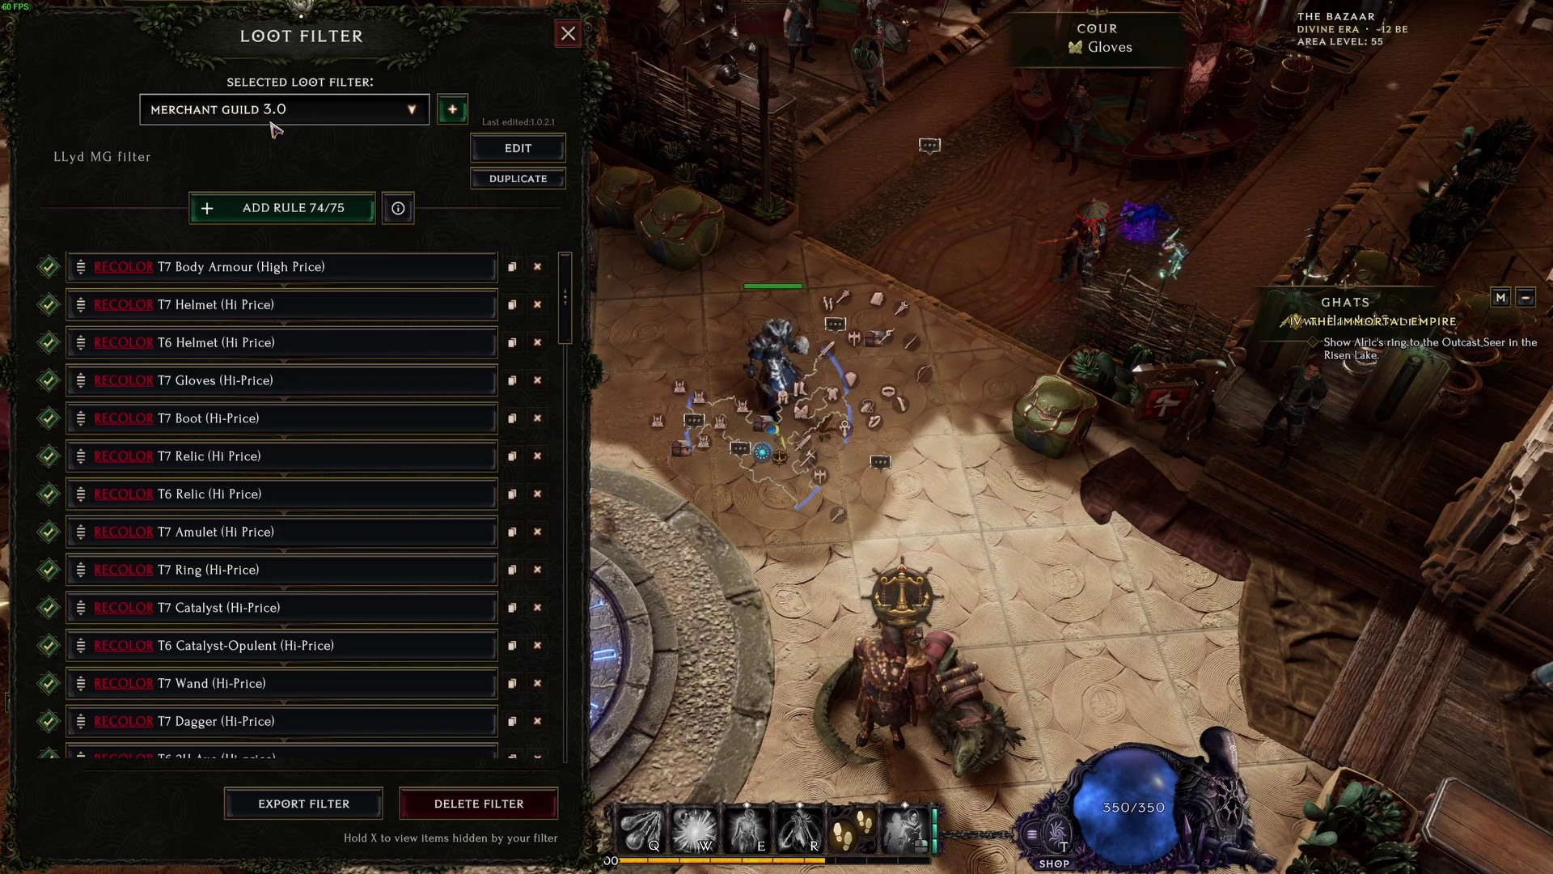
left_click(273, 127)
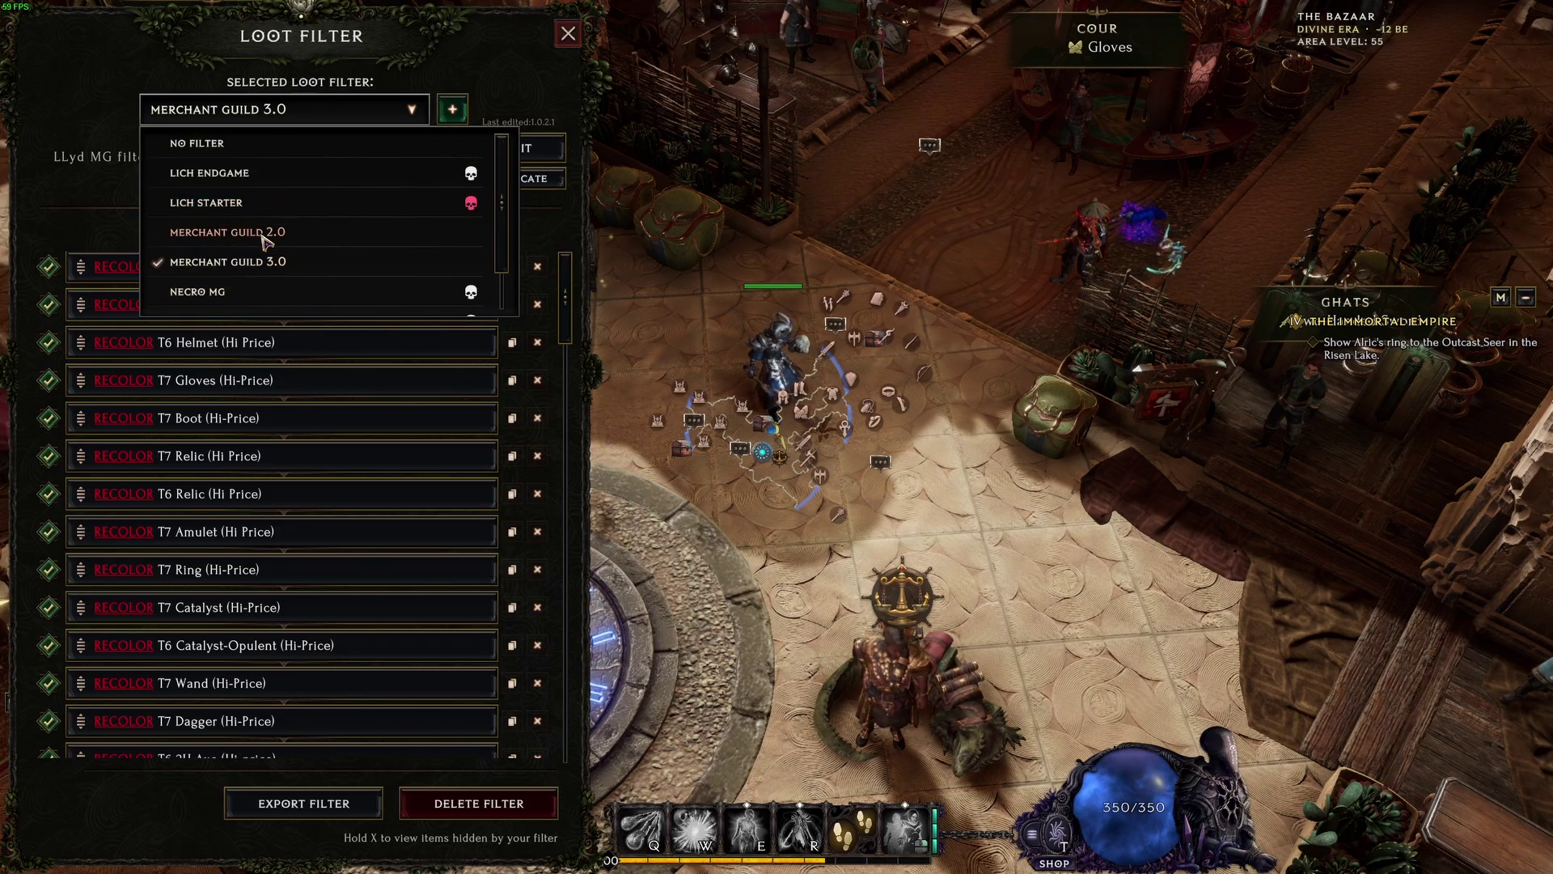
left_click(352, 118)
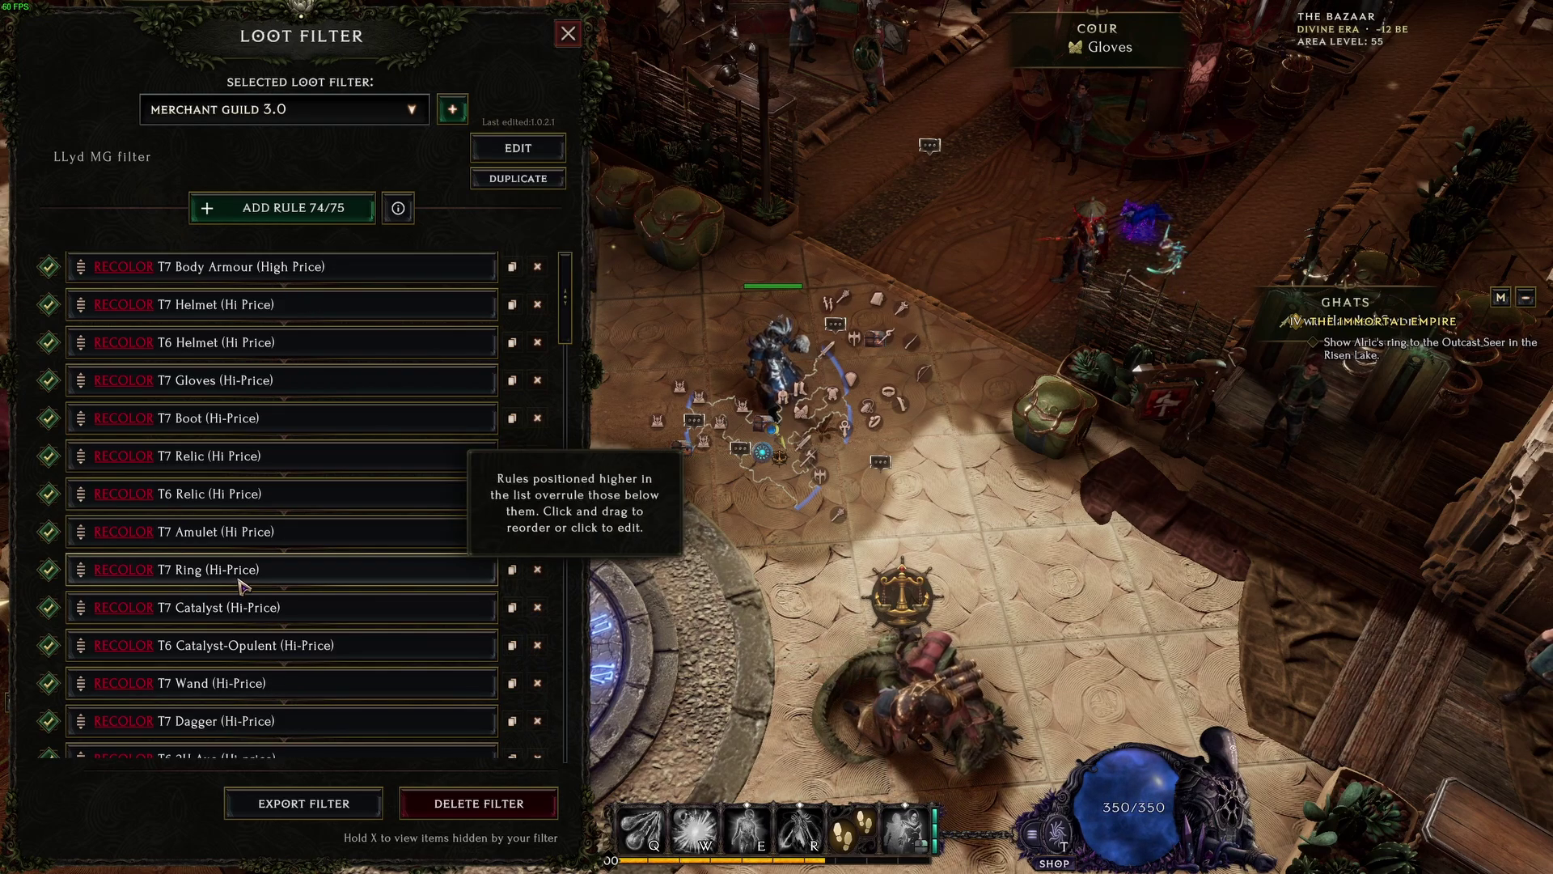
- Scroll through the Merchant Guild 3.0 rule list down to the idol rules
scroll(275, 564, "down", 2)
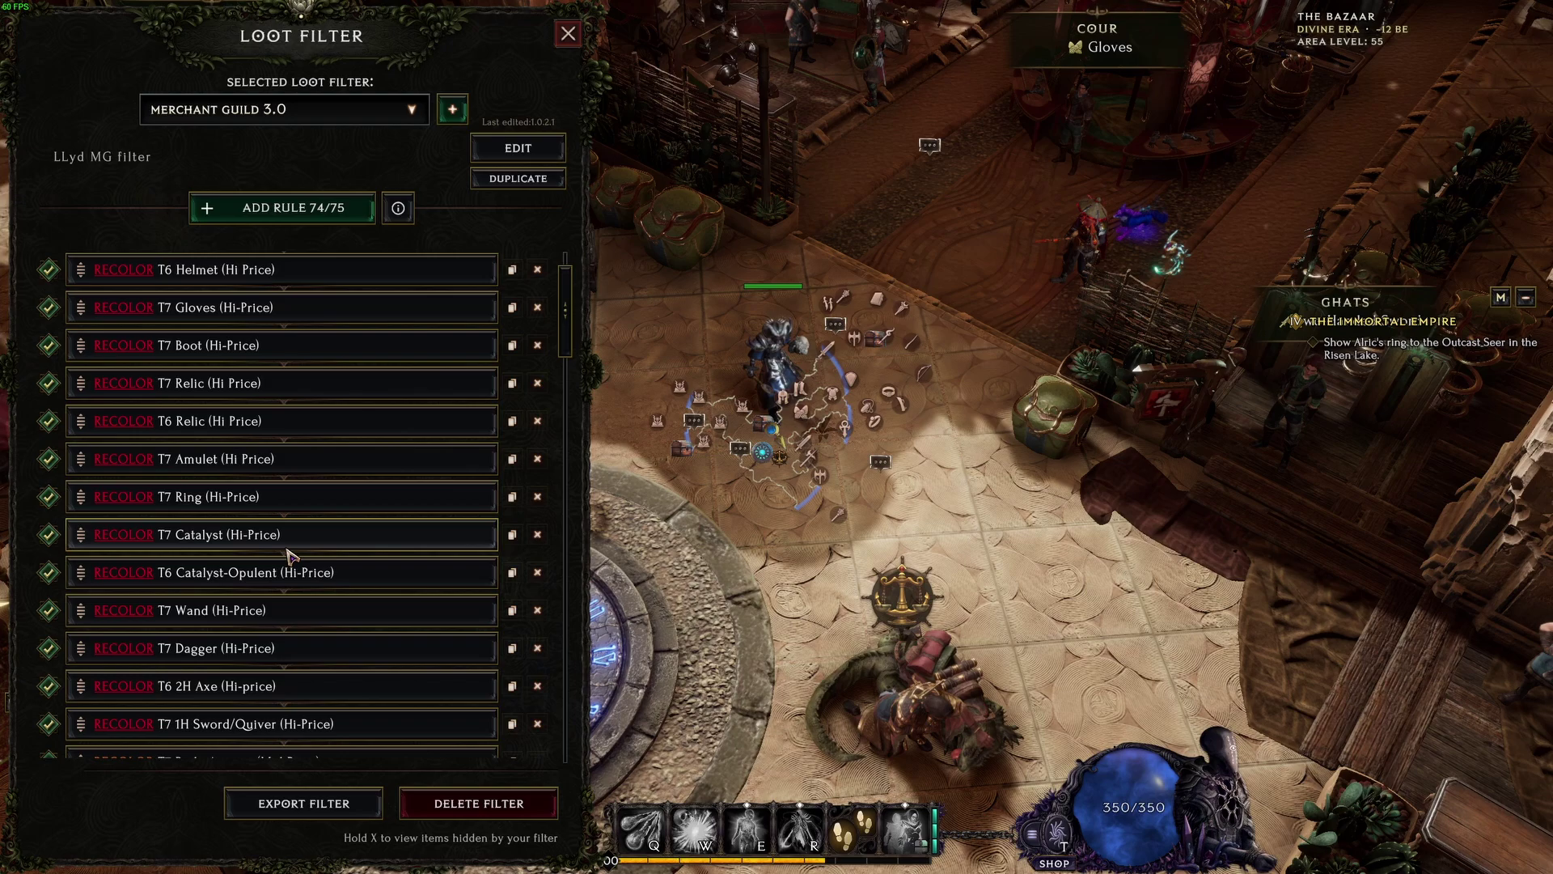
scroll(290, 555, "down", 9)
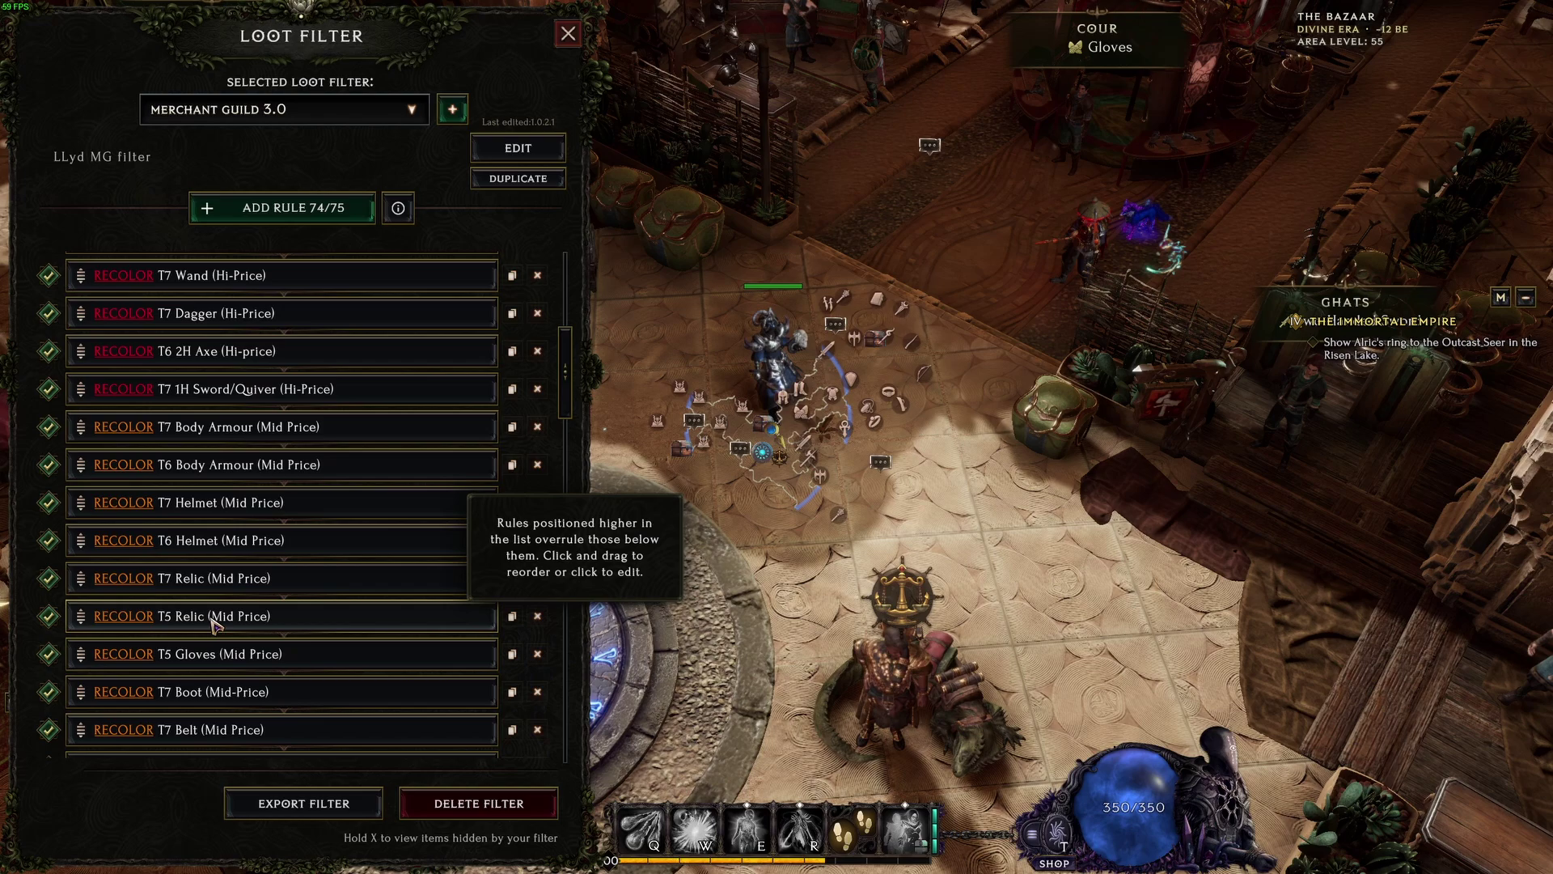
scroll(212, 623, "down", 12)
scroll(263, 643, "down", 2)
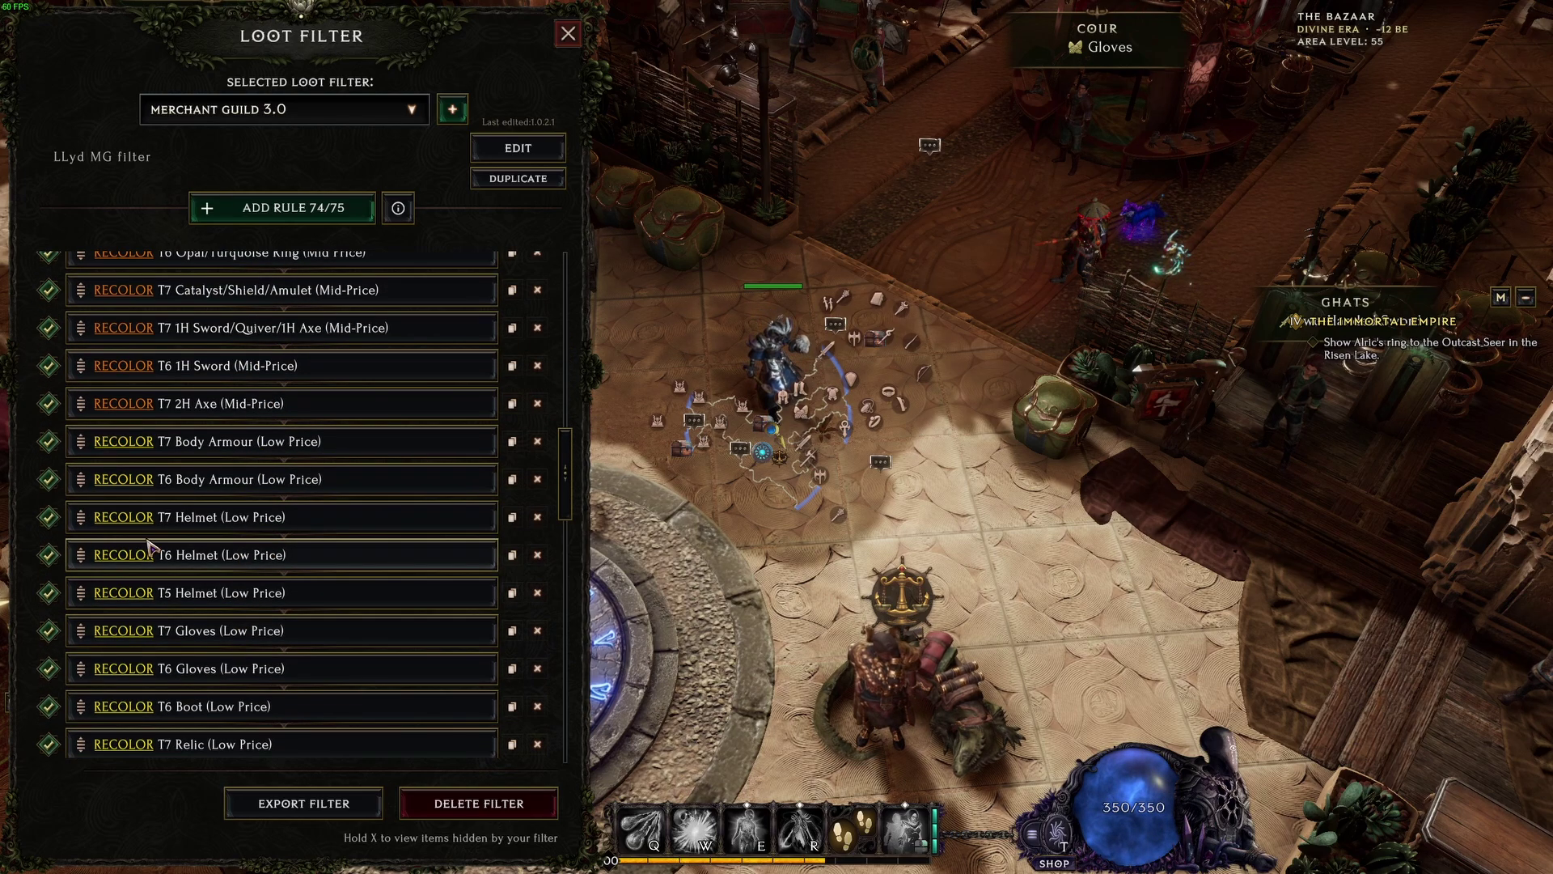
scroll(294, 634, "down", 8)
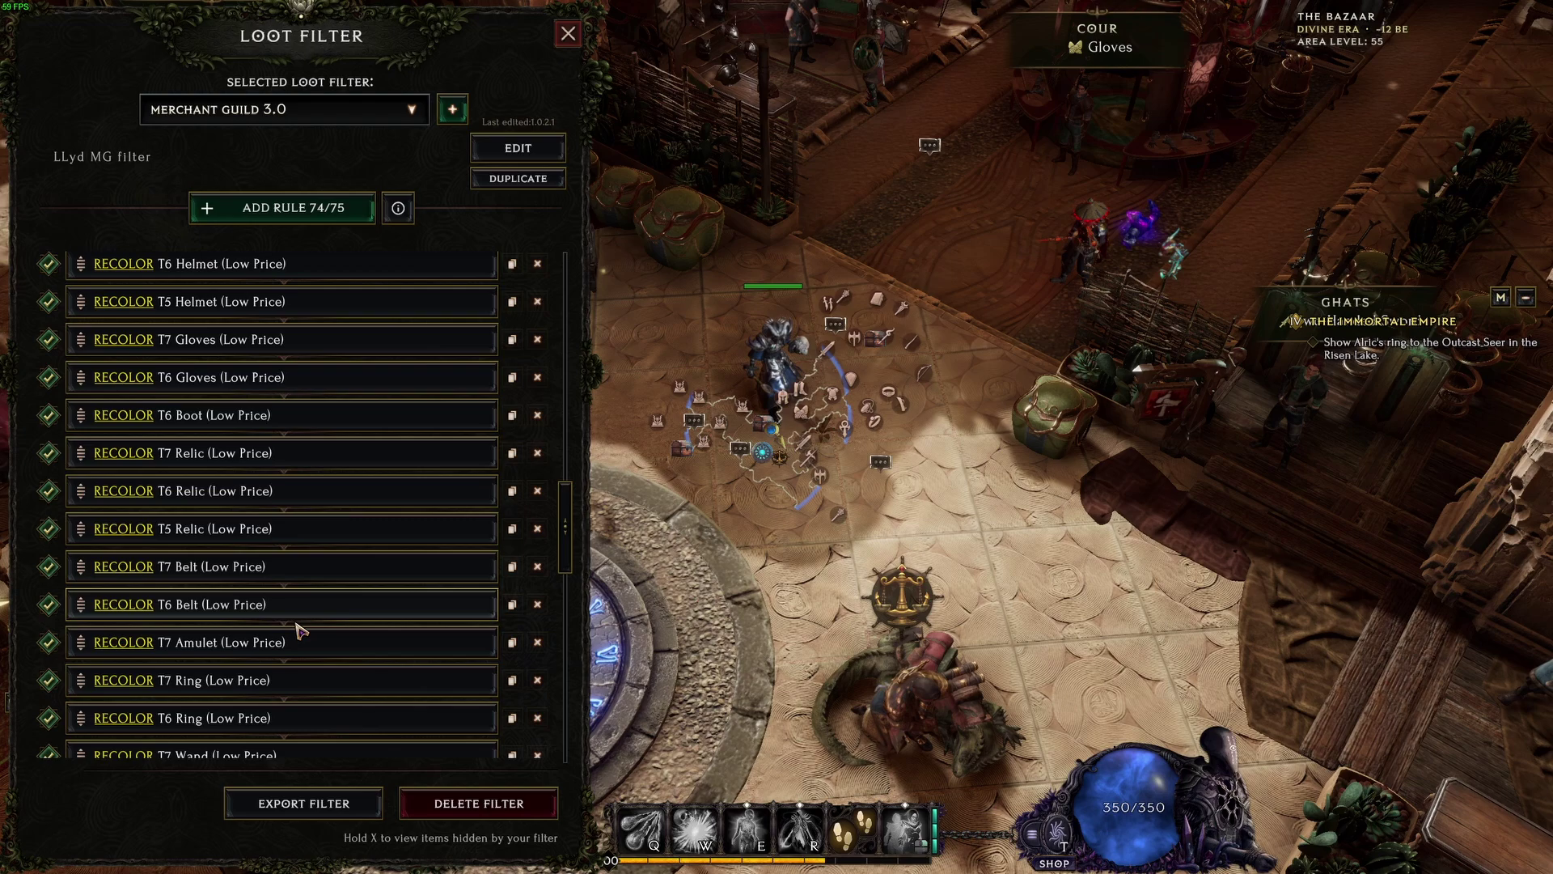
scroll(296, 630, "down", 9)
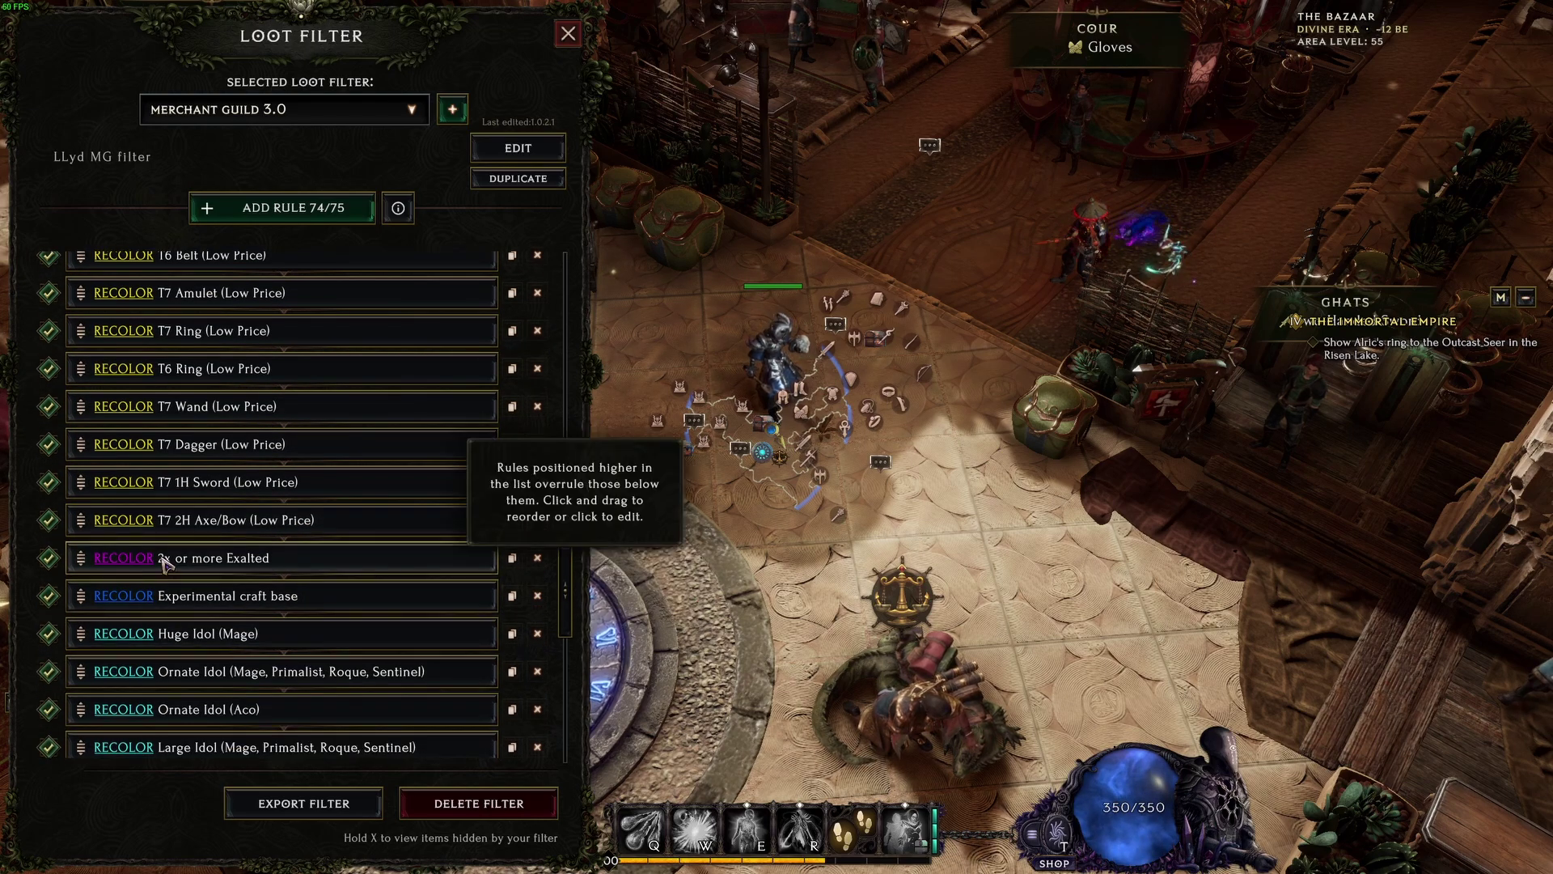
- Open the stash chest and browse another group of gear in the Trade tab
left_click(643, 349)
left_click(691, 220)
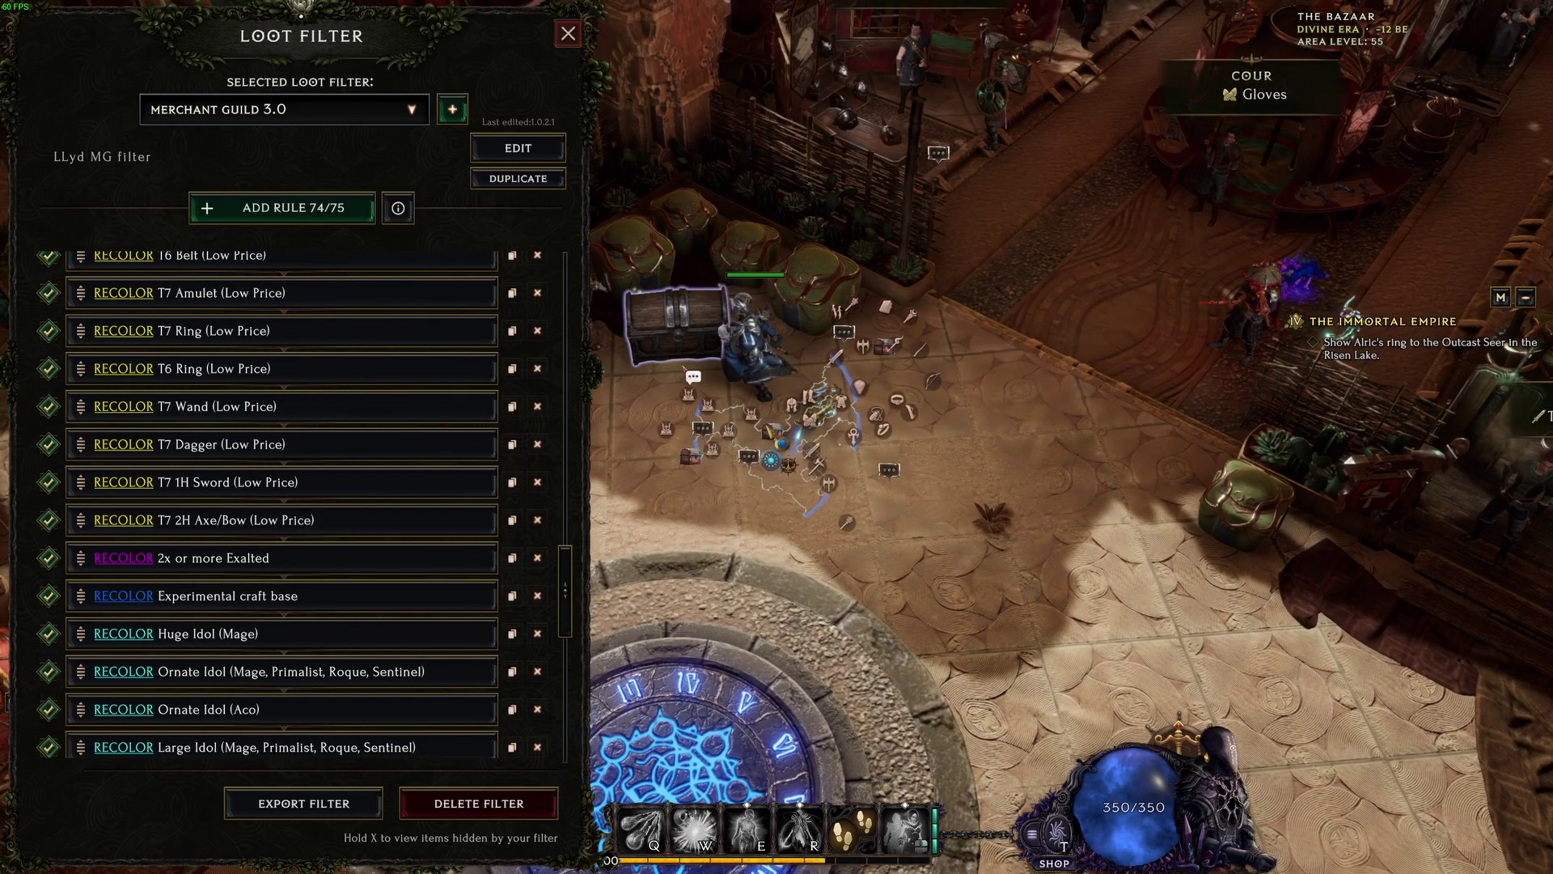
left_click(170, 84)
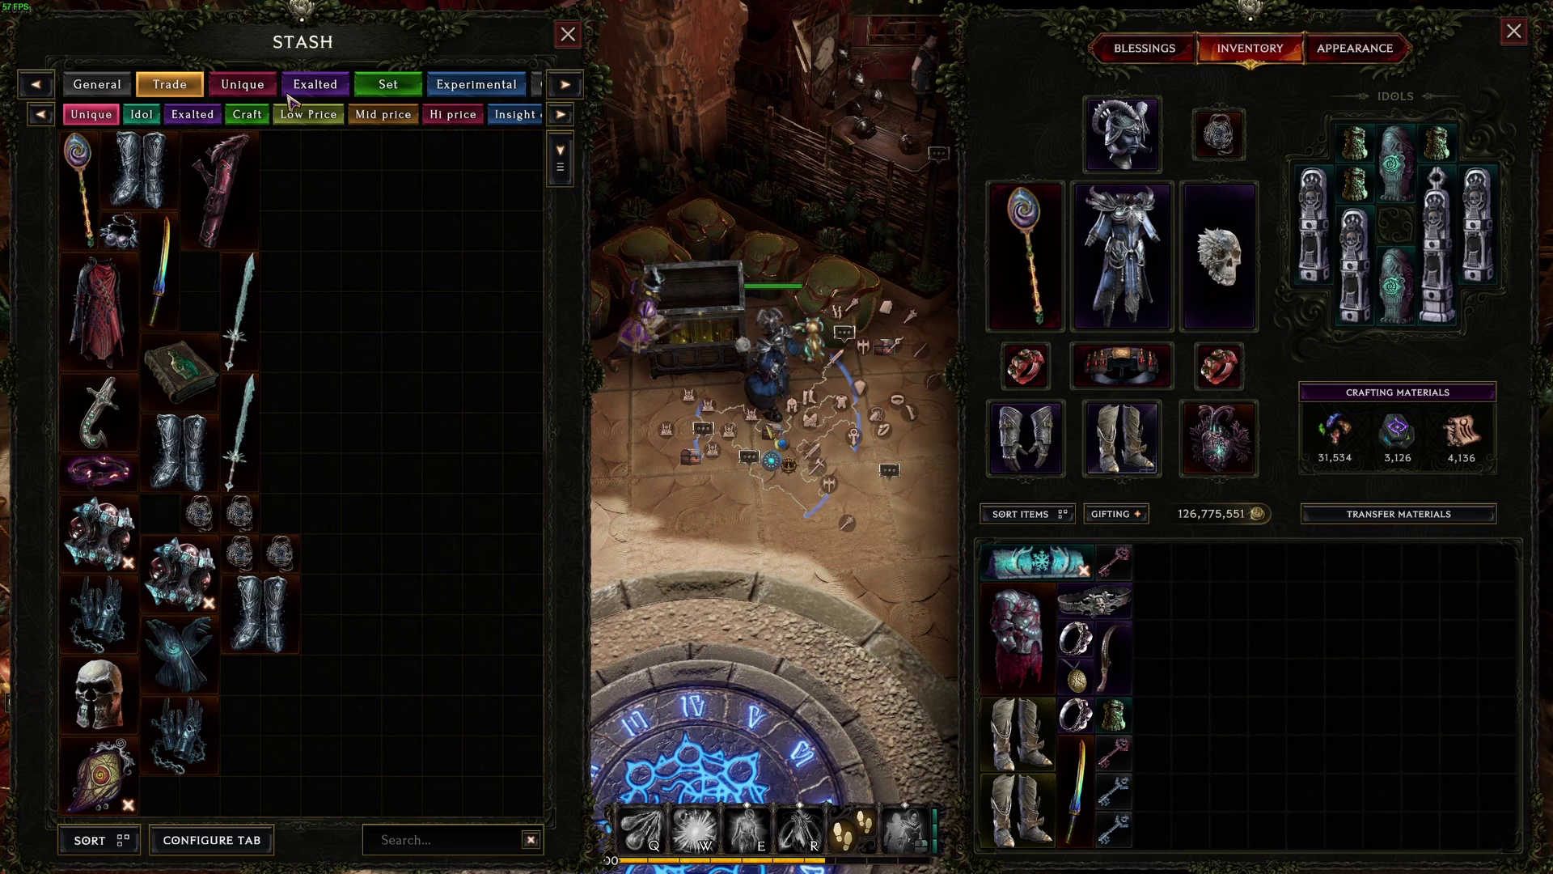
left_click(198, 114)
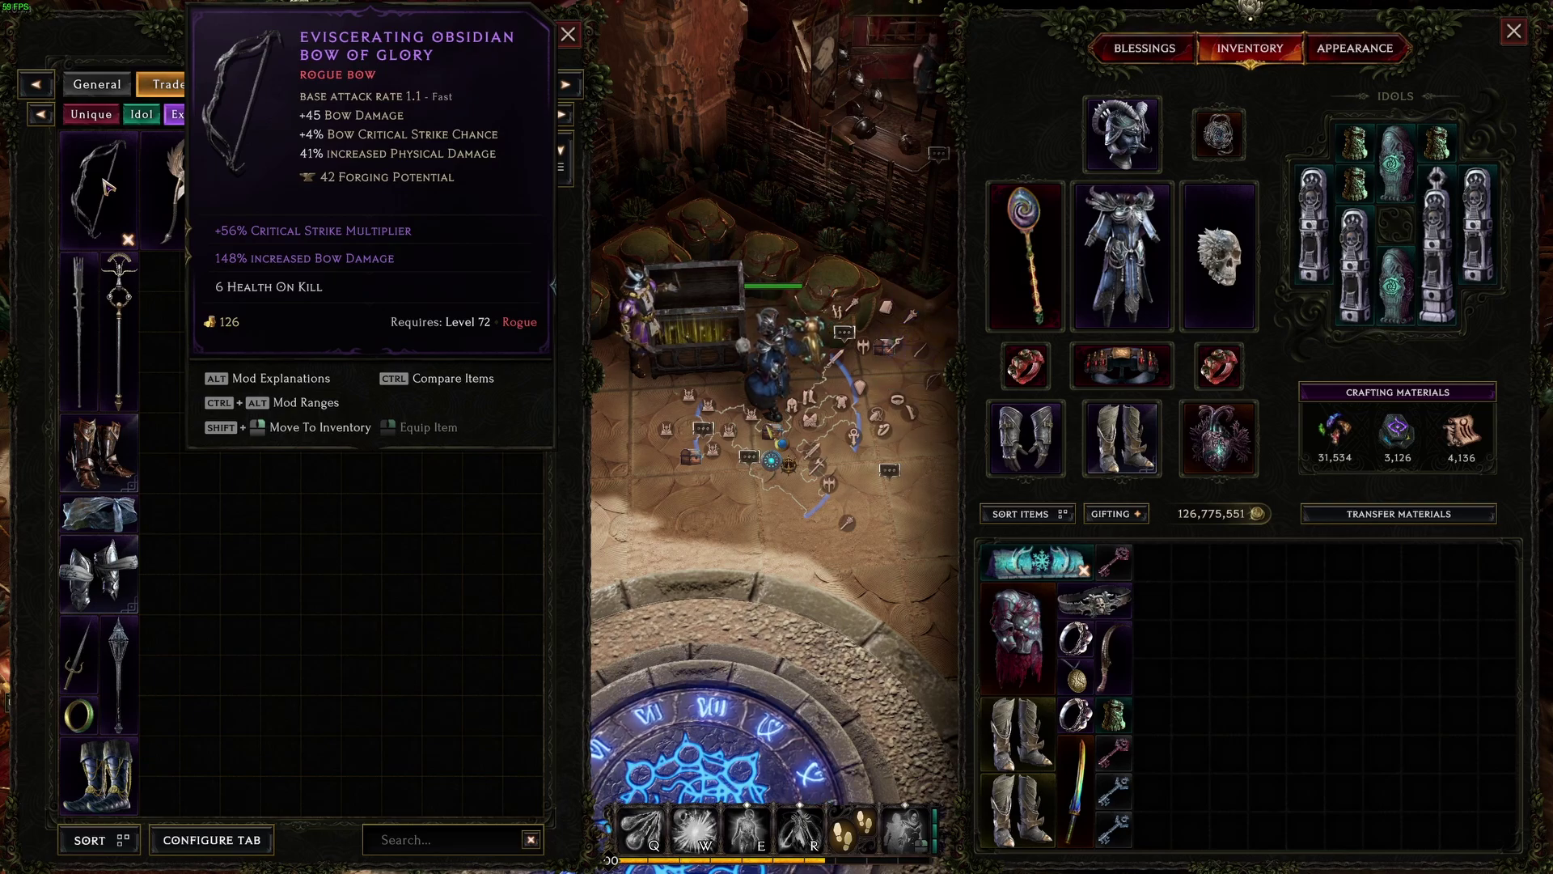
- Close the stash and look through the loot filter rules again
key("Escape")
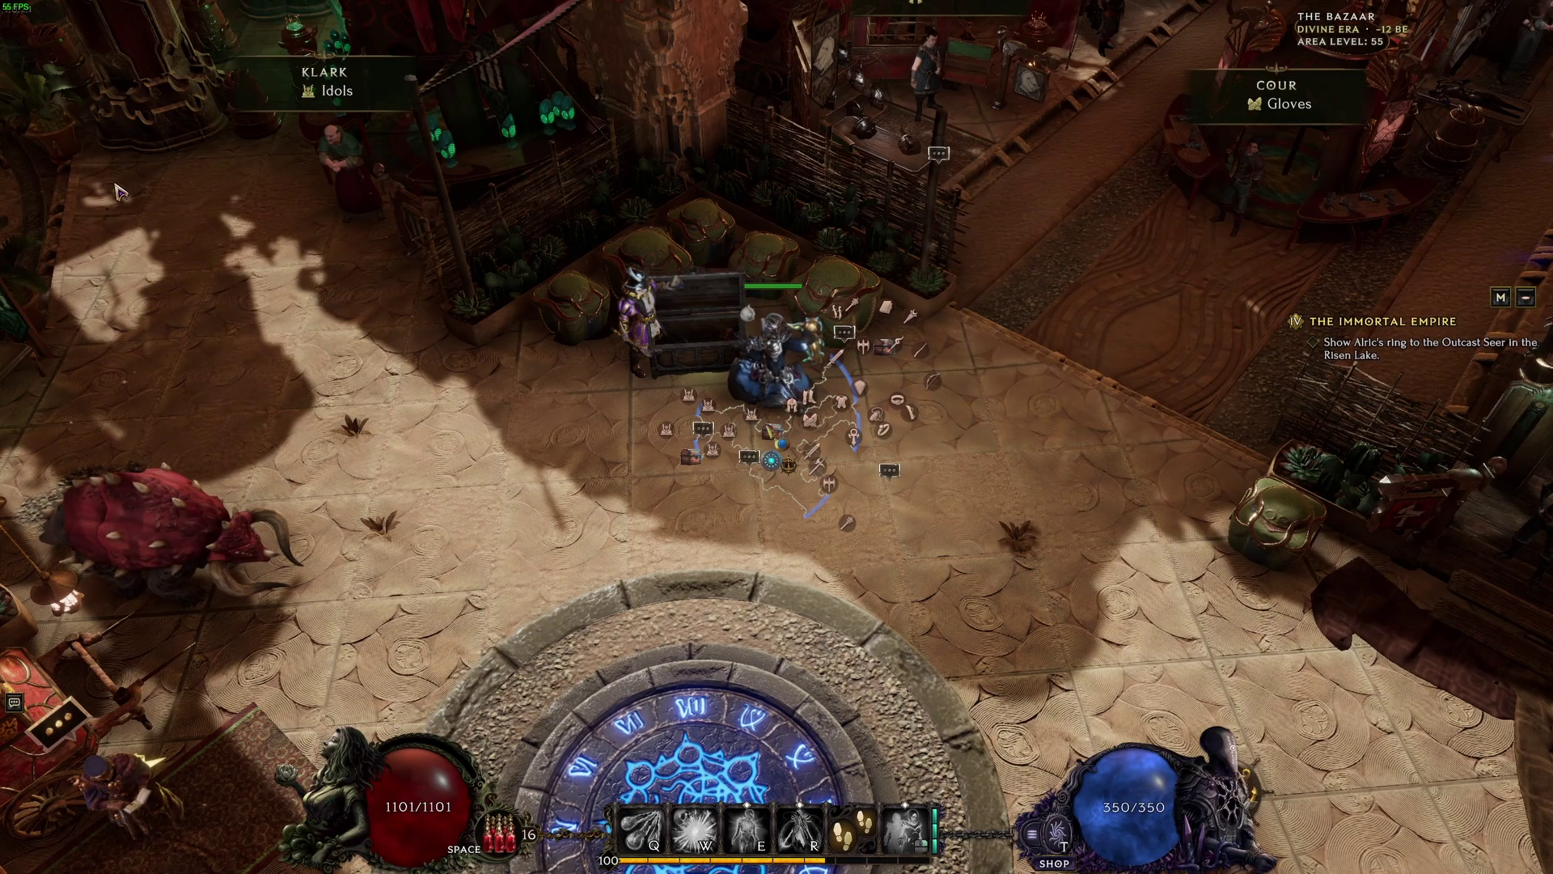
key("l")
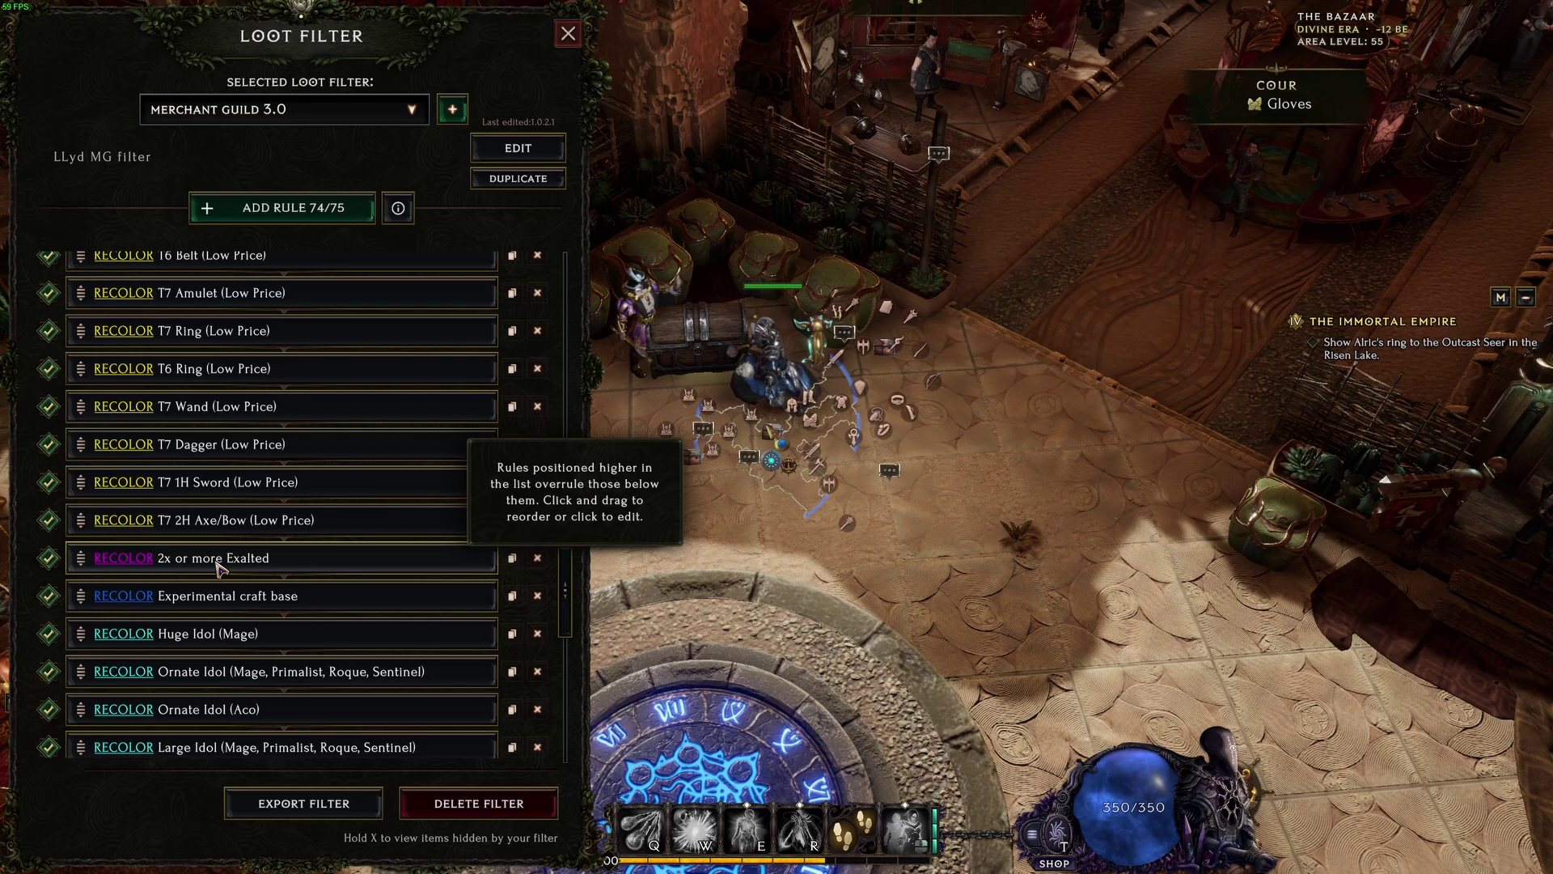
scroll(218, 566, "down", 2)
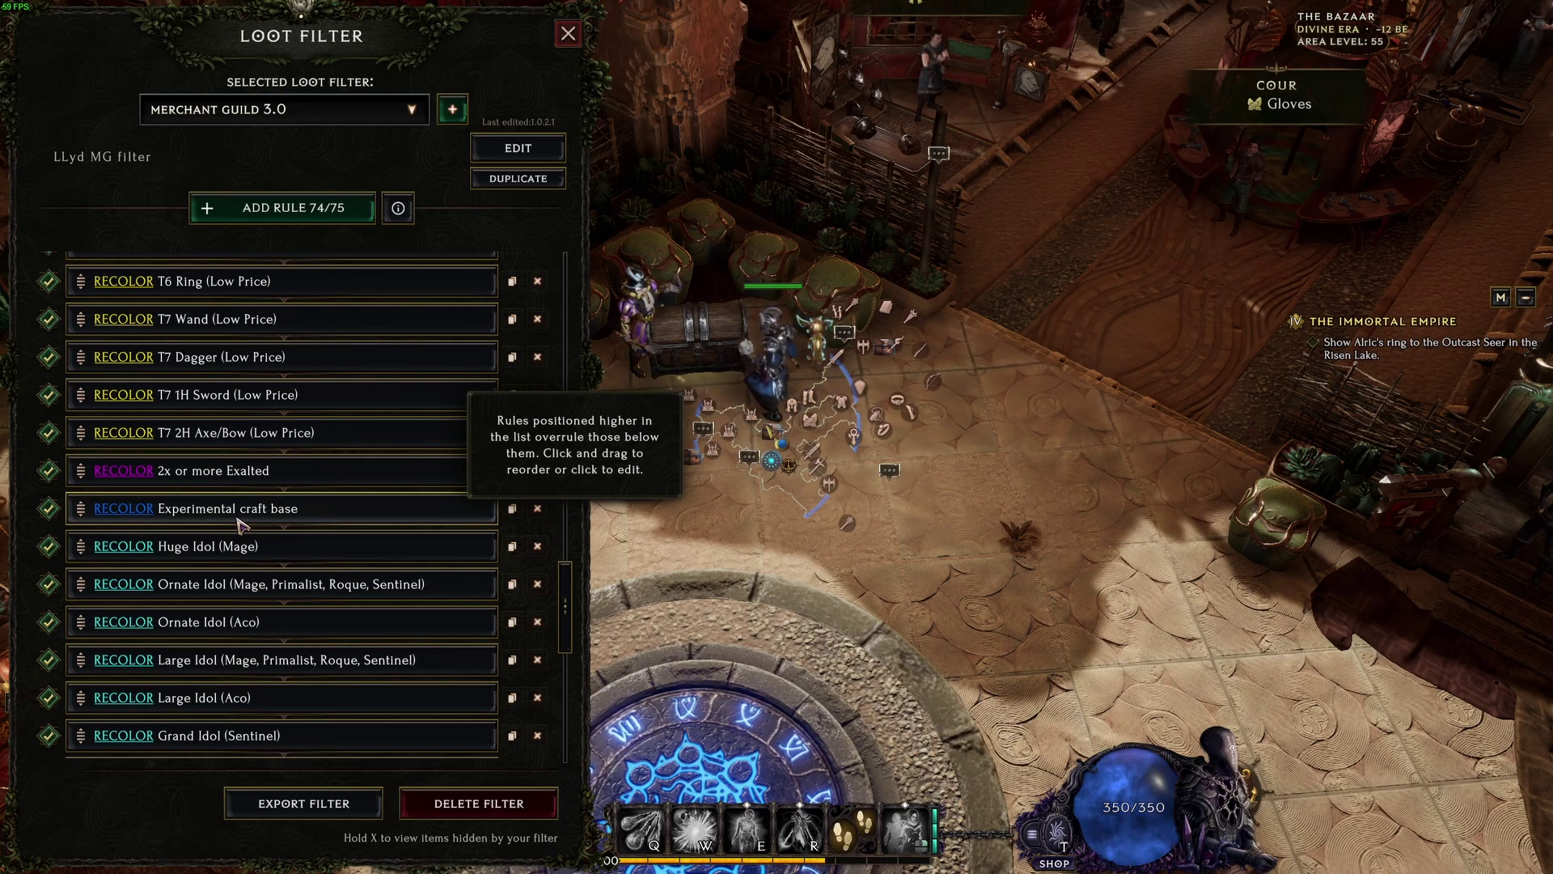
- Reopen the stash and compare the Commander's Divine Girdle of Remedy with the equipped belt
left_click(693, 326)
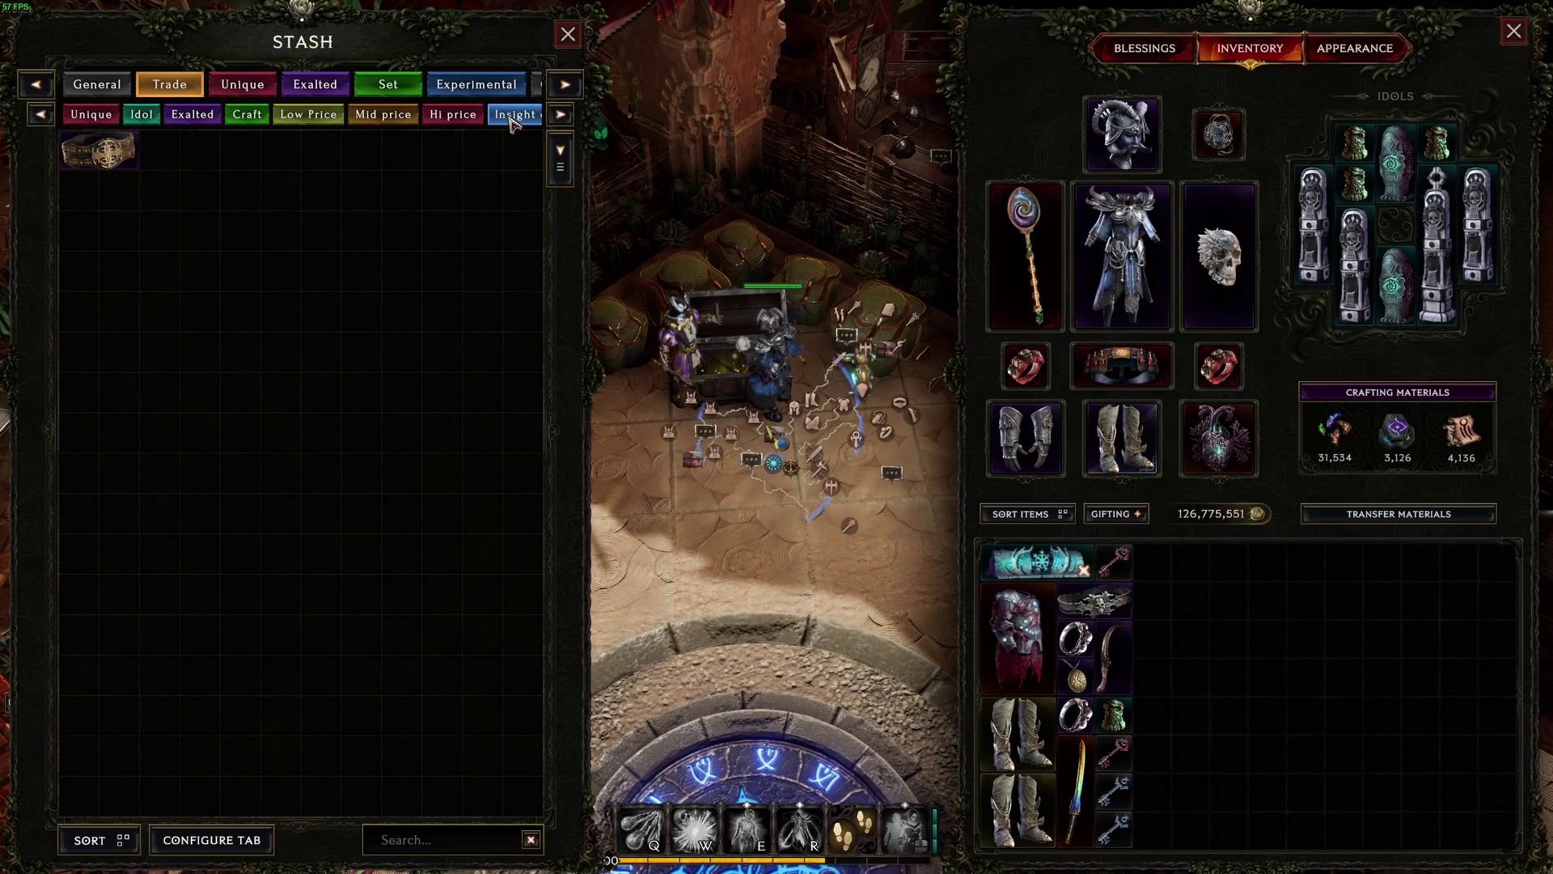
mouse_move(109, 160)
key("ctrl")
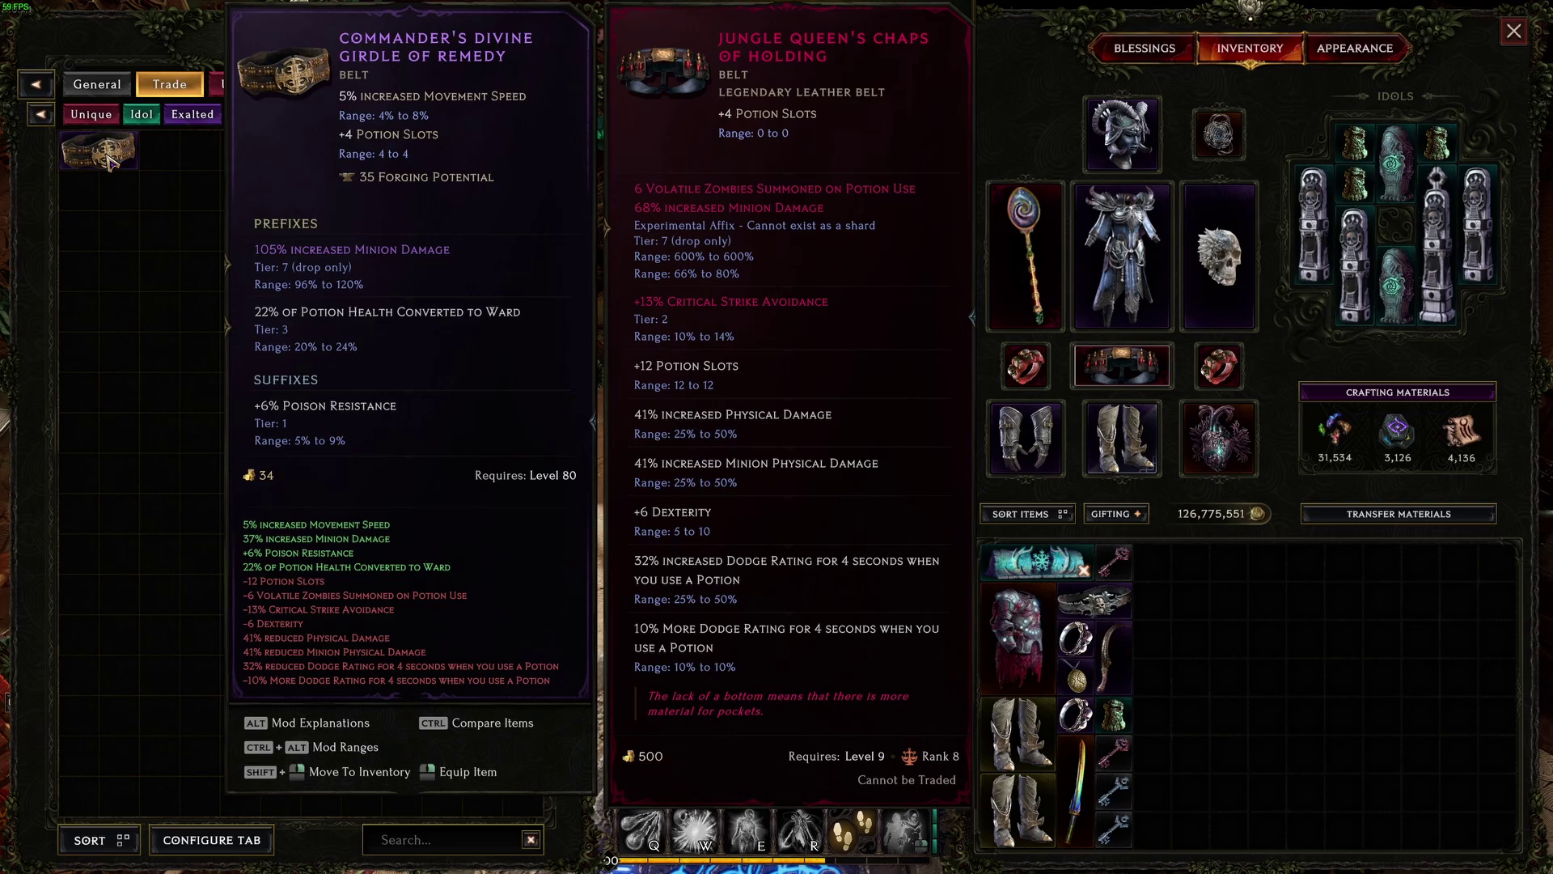
key("alt+Tab")
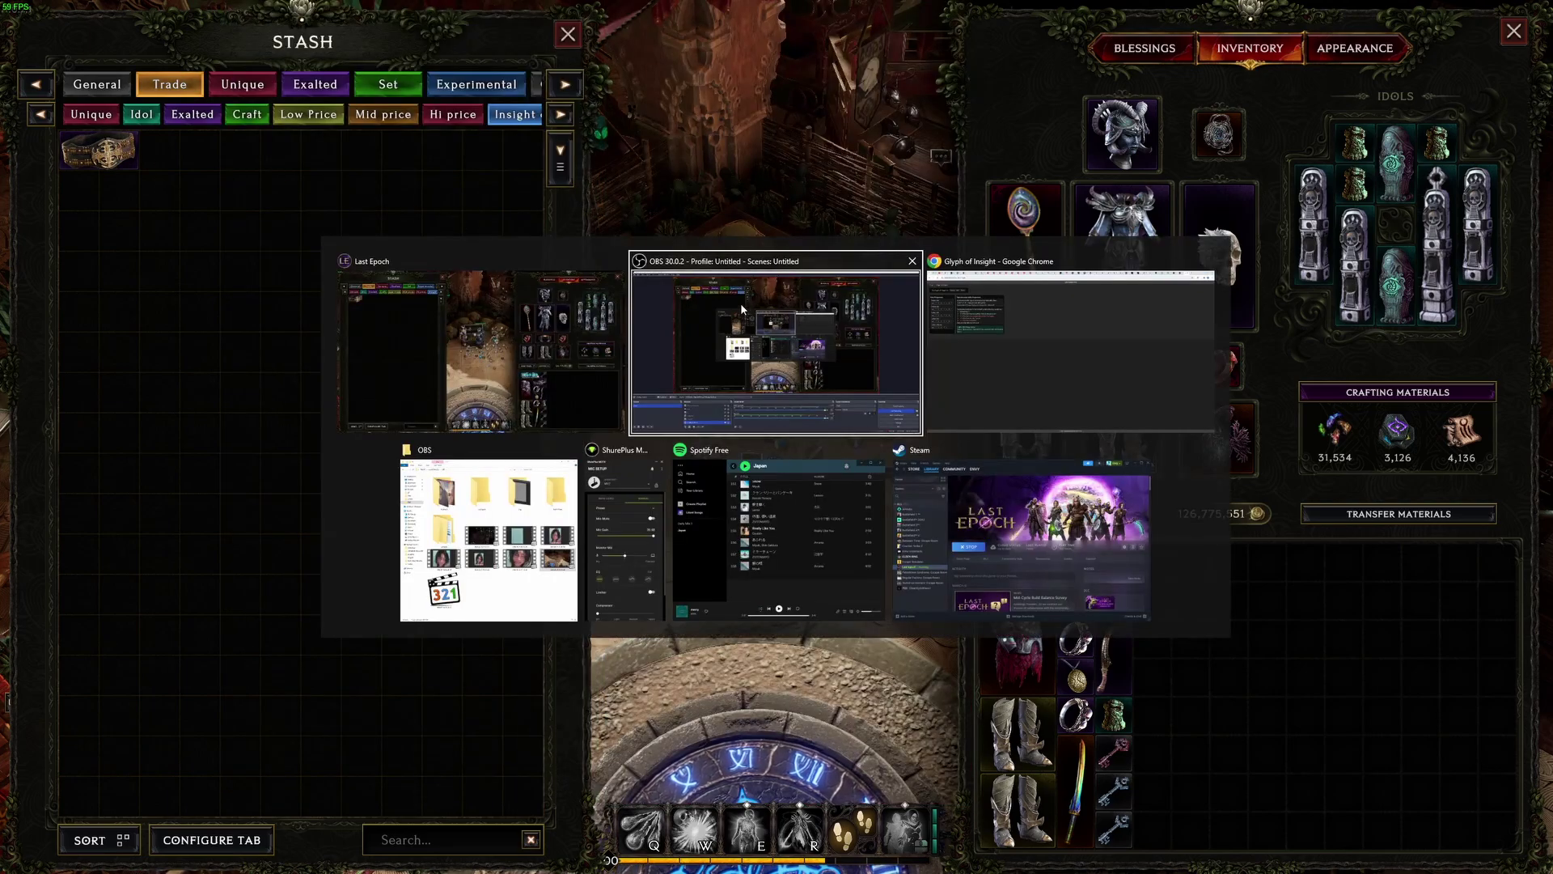
- In the Glyph of Insight calculator, set Gloves Prefix 1 to tier 7 and the sealed affix to tier 2
left_click(1021, 322)
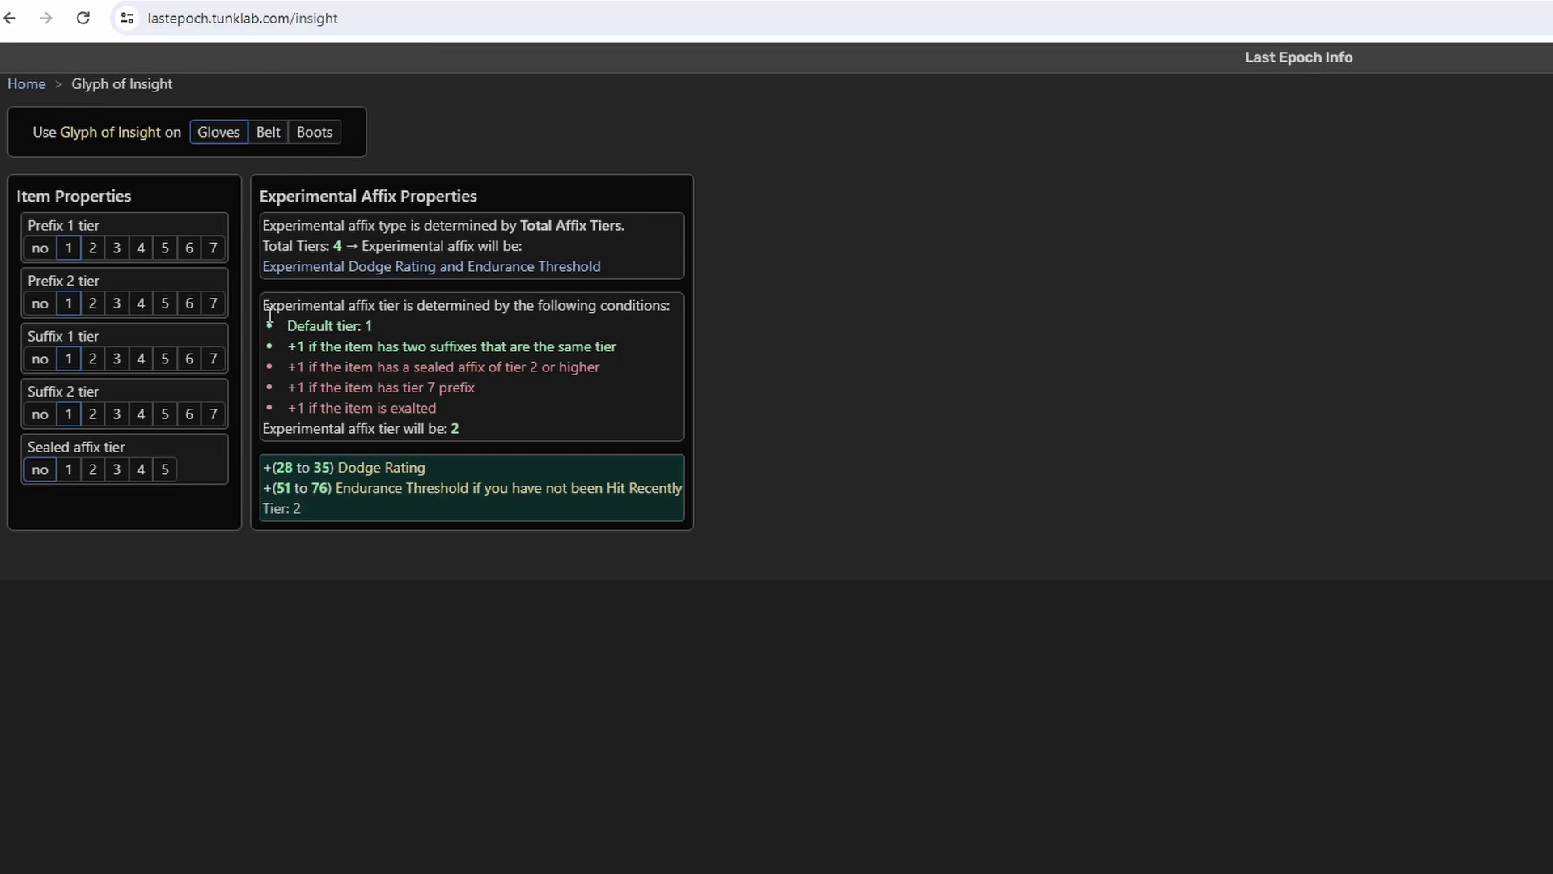
left_click_drag(267, 310, 502, 423)
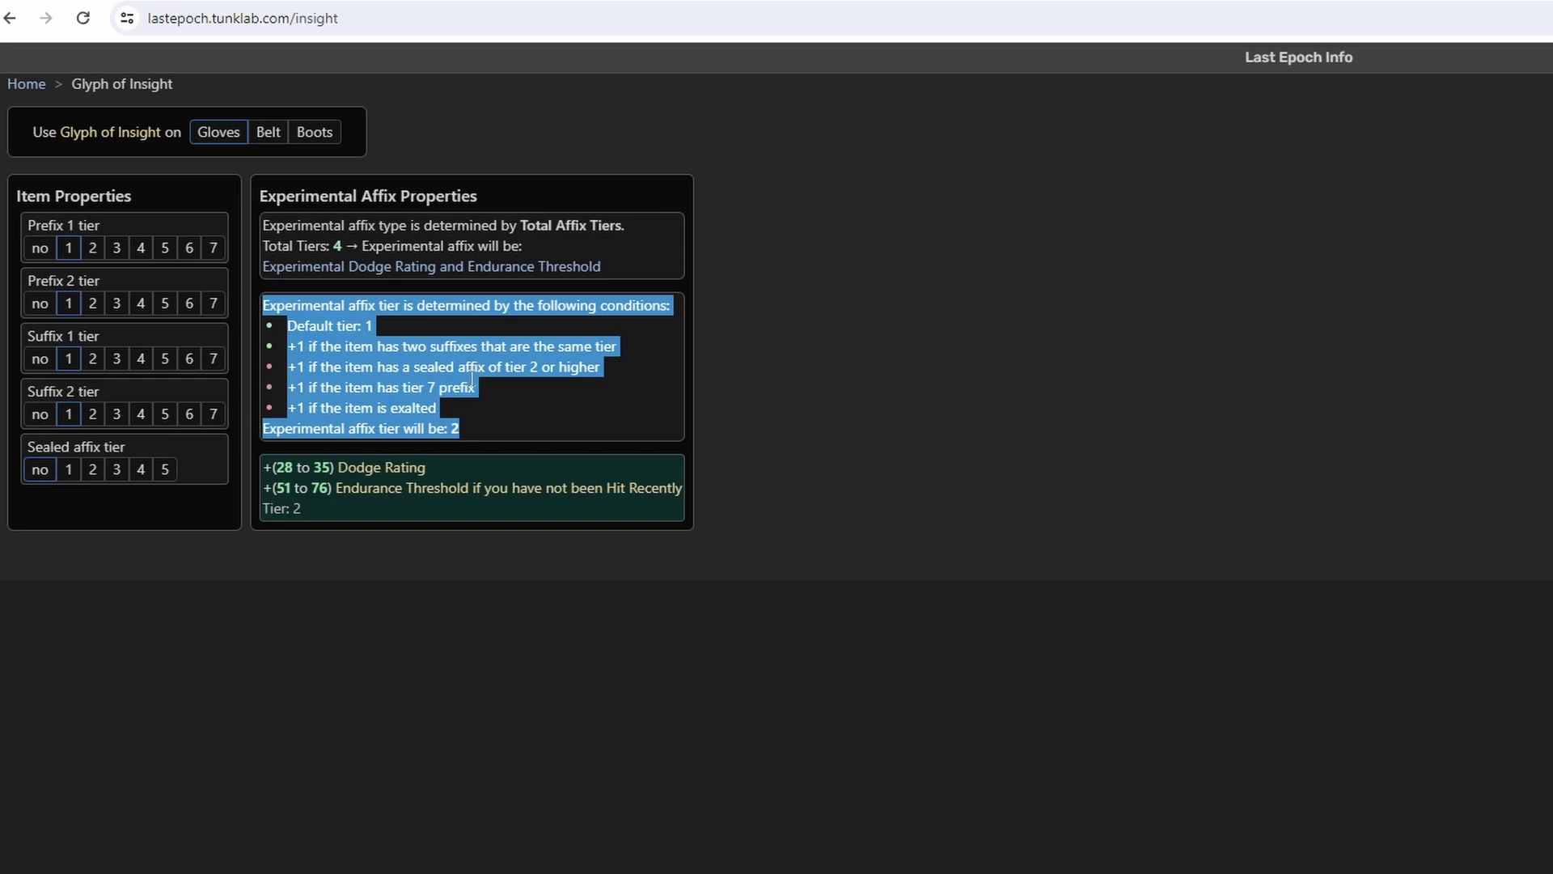
left_click(424, 328)
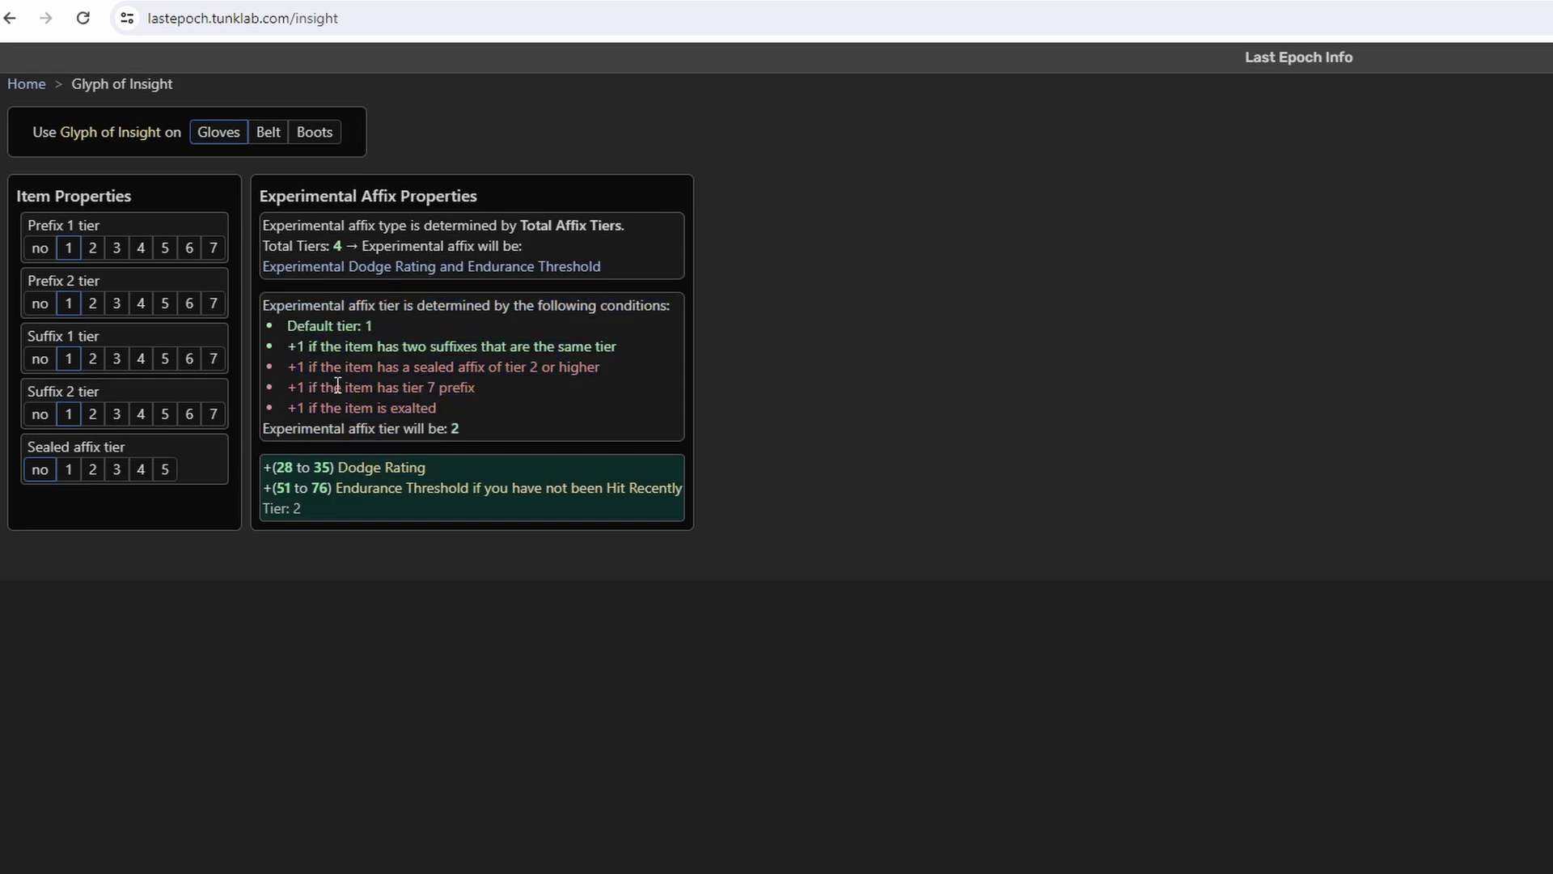
left_click_drag(343, 387, 516, 404)
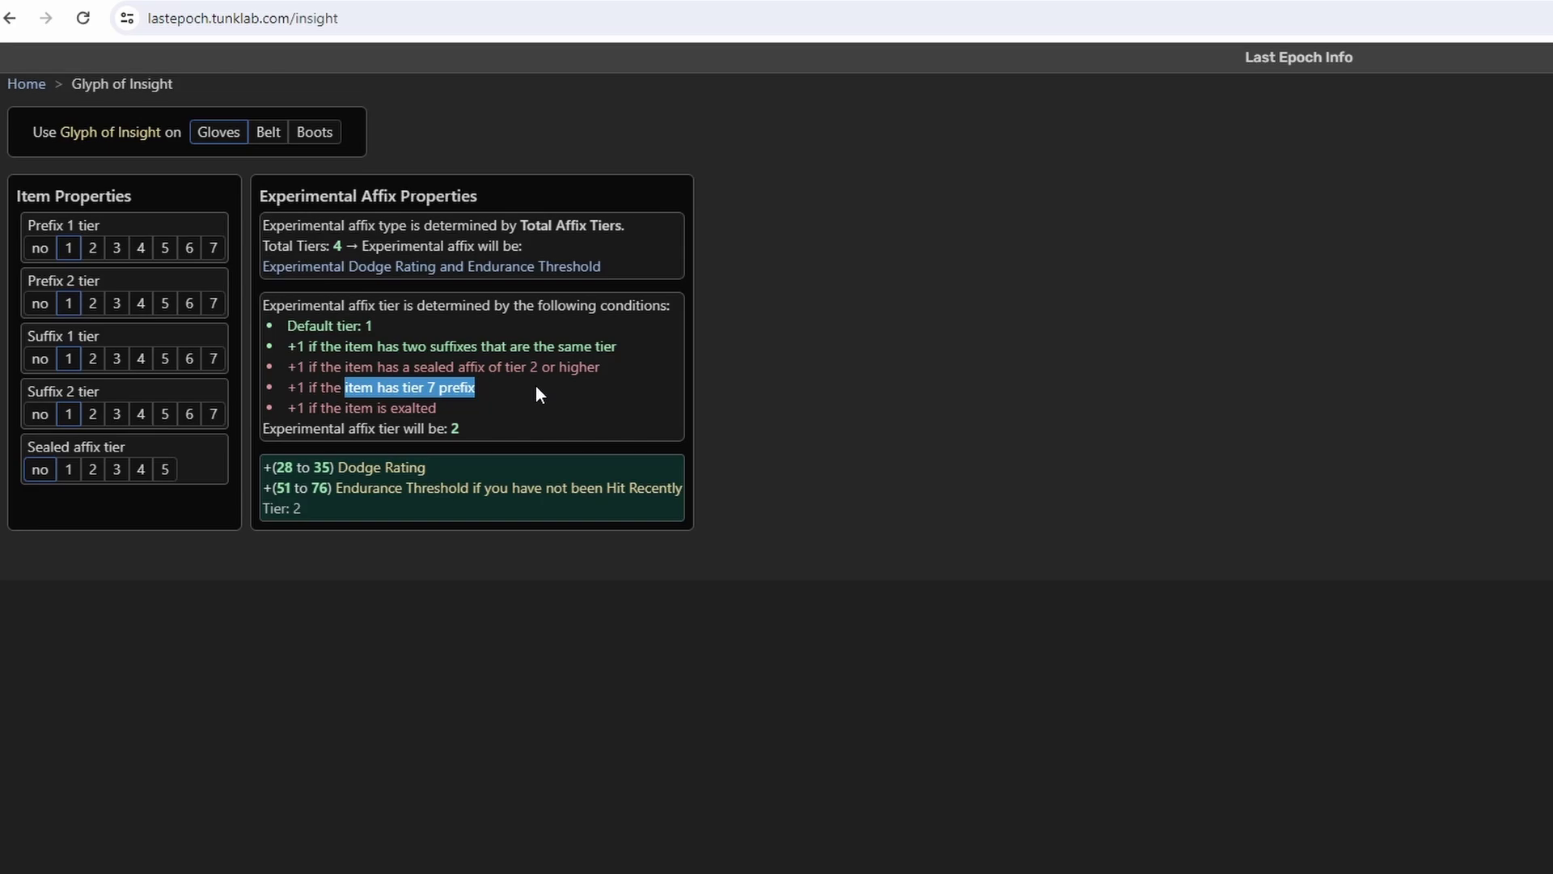
left_click(212, 253)
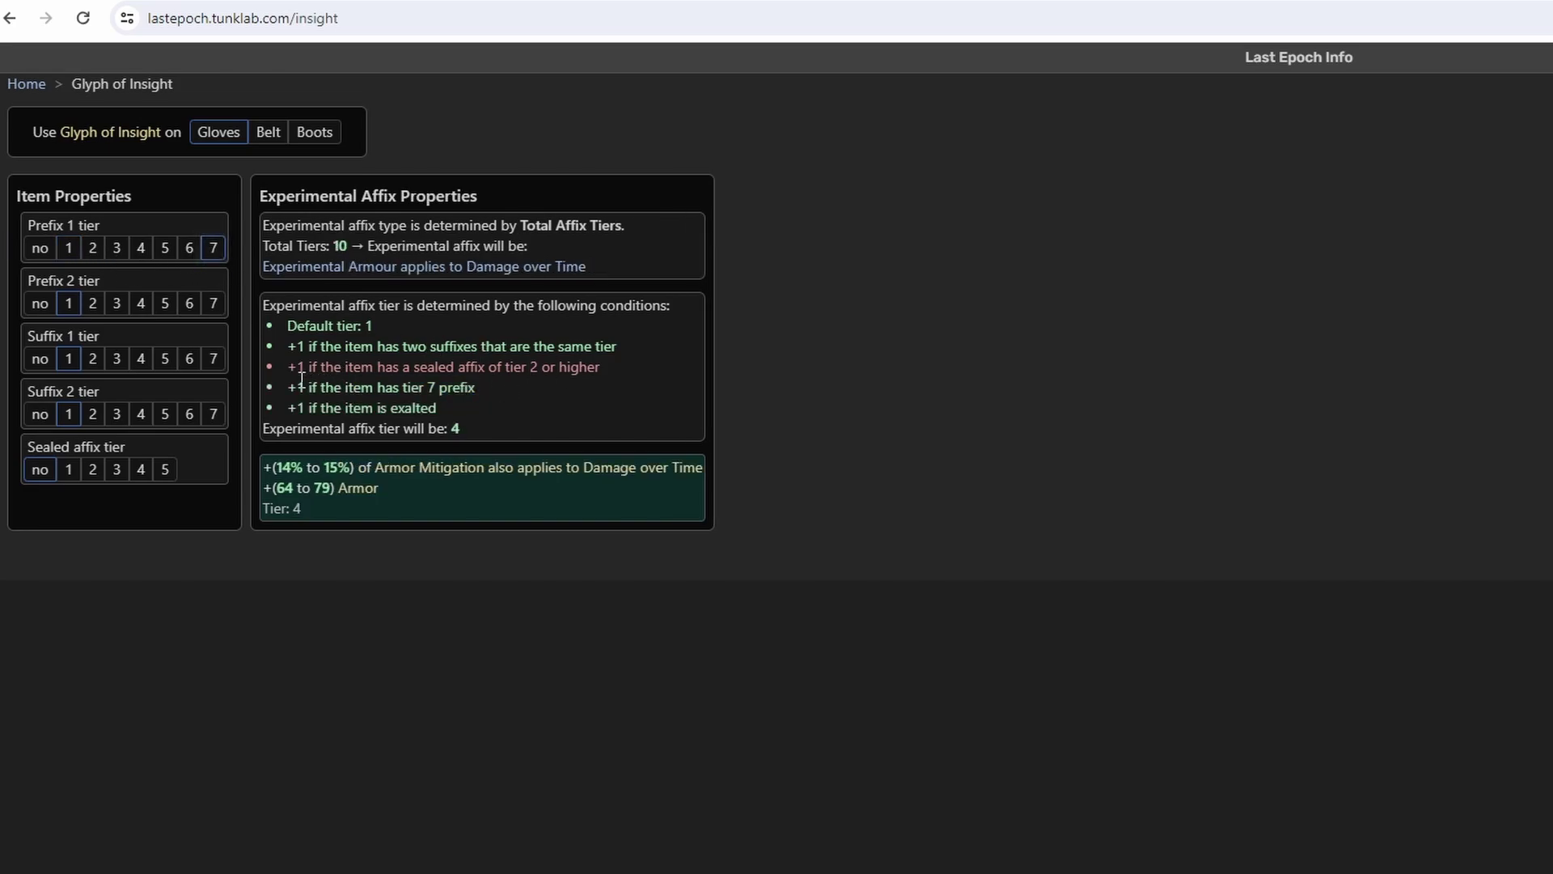
left_click_drag(303, 386, 457, 387)
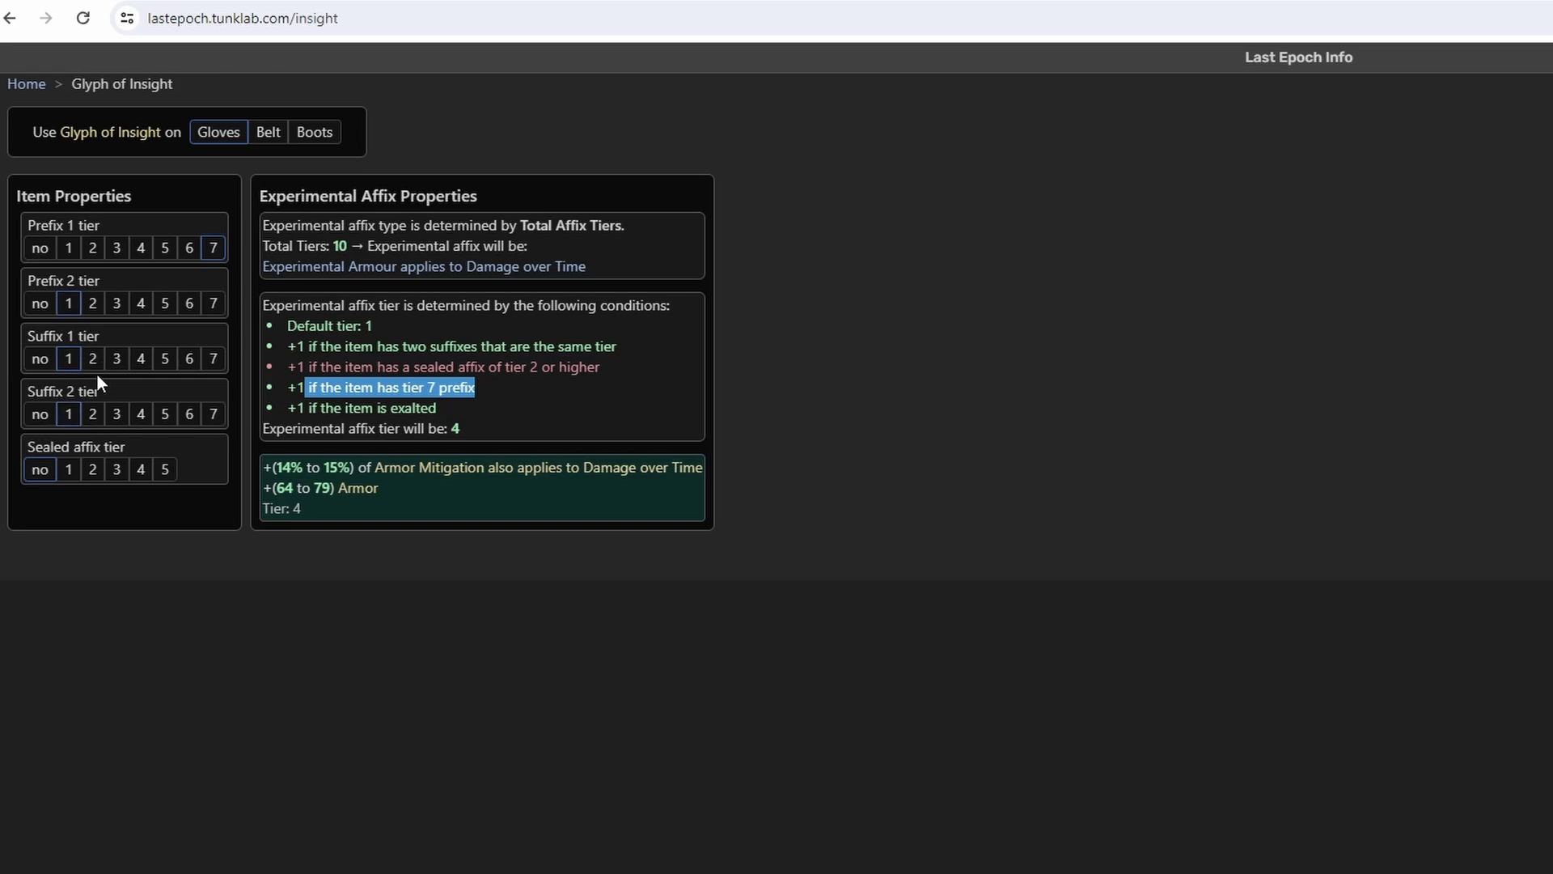
left_click(94, 471)
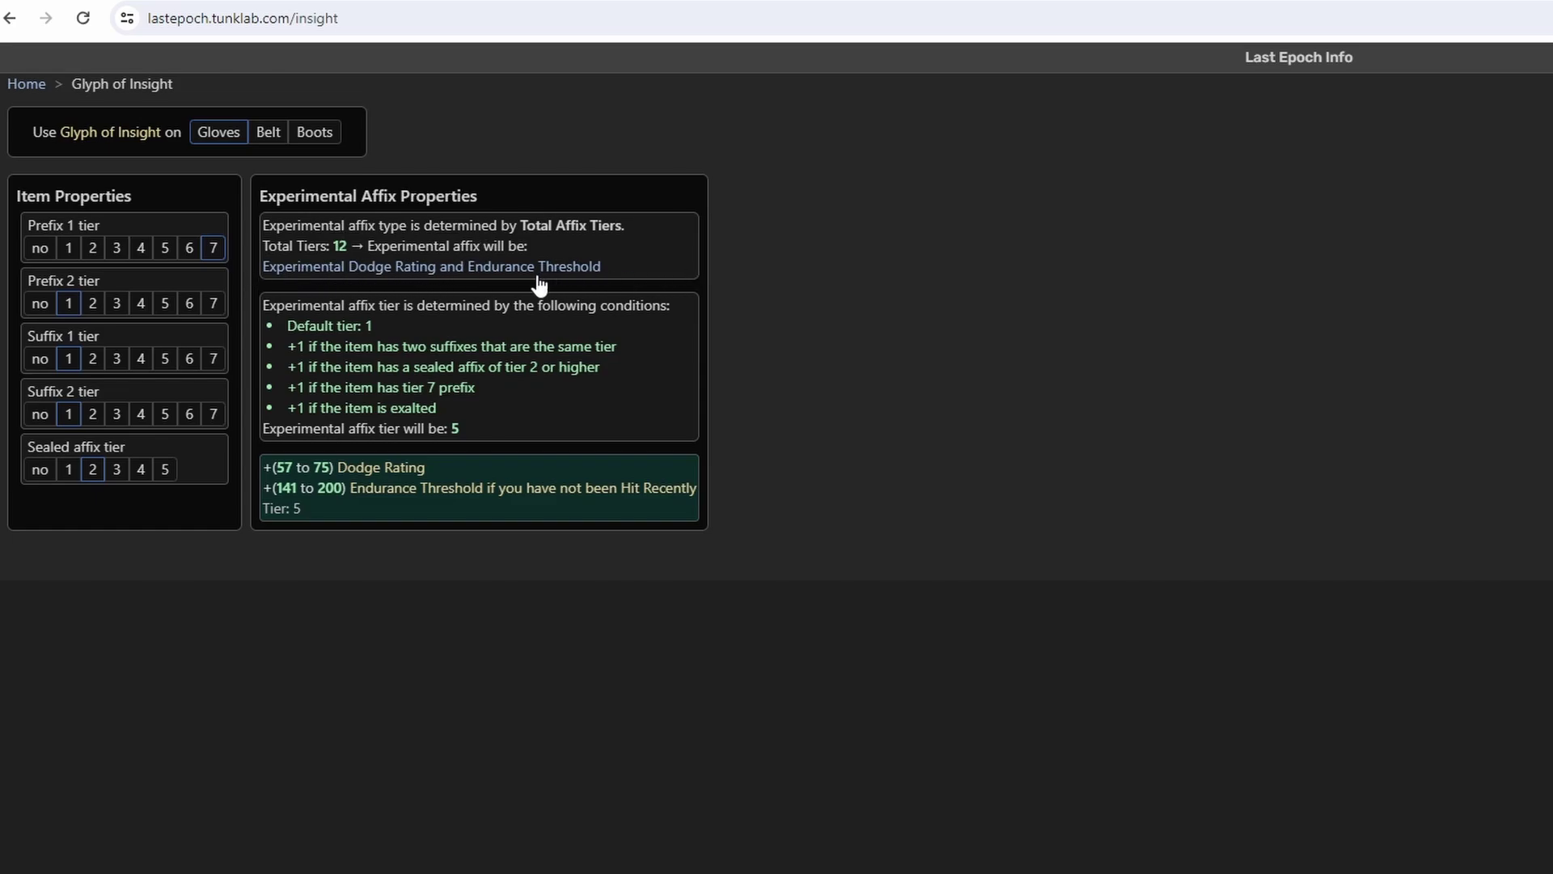
left_click(273, 141)
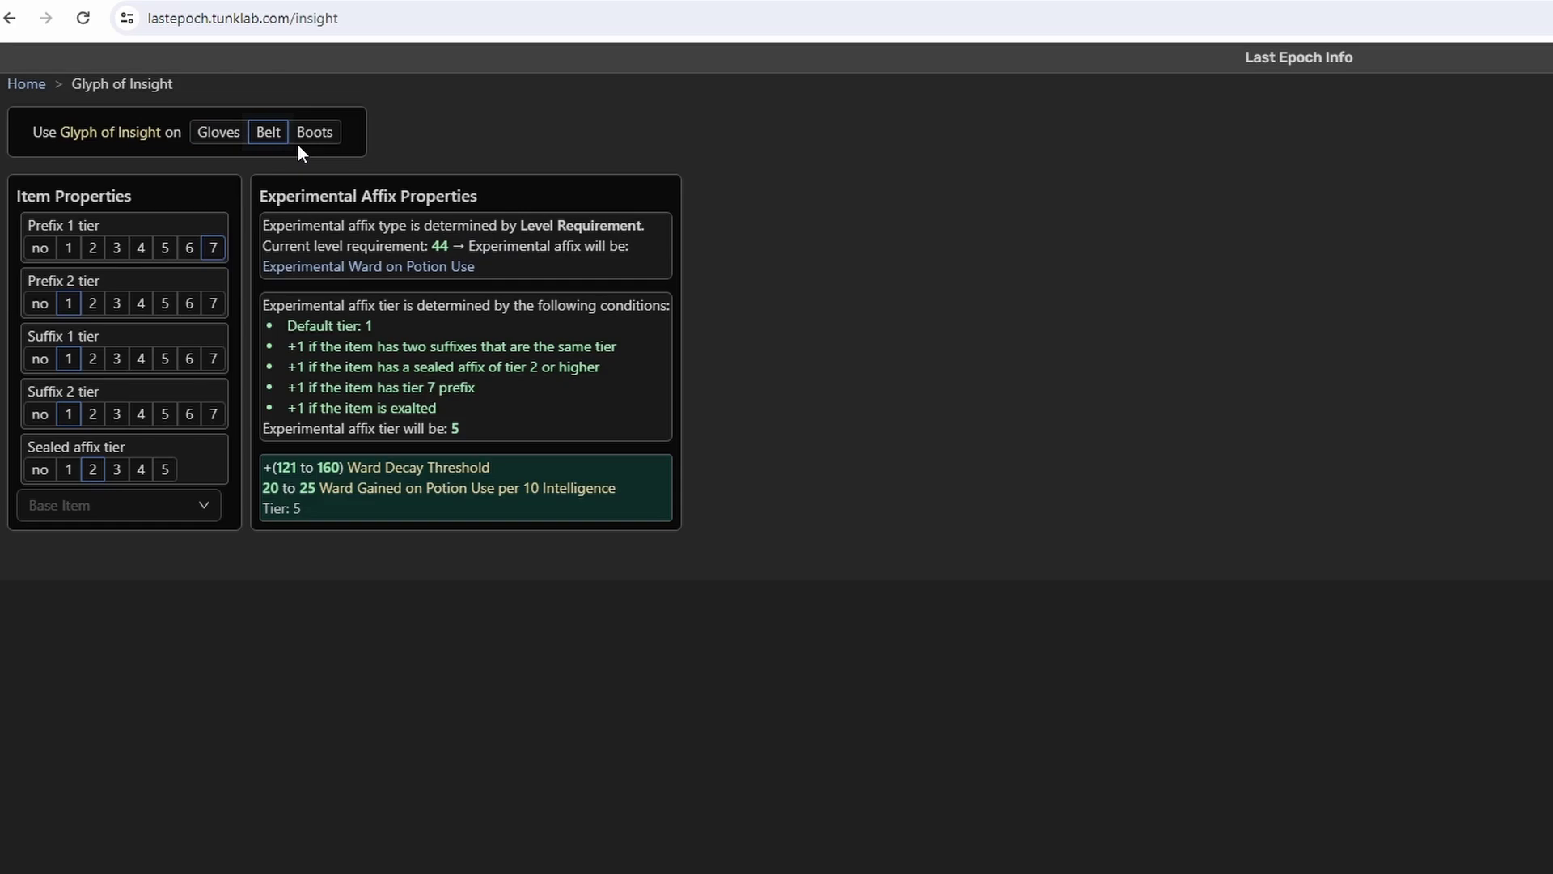
left_click(307, 144)
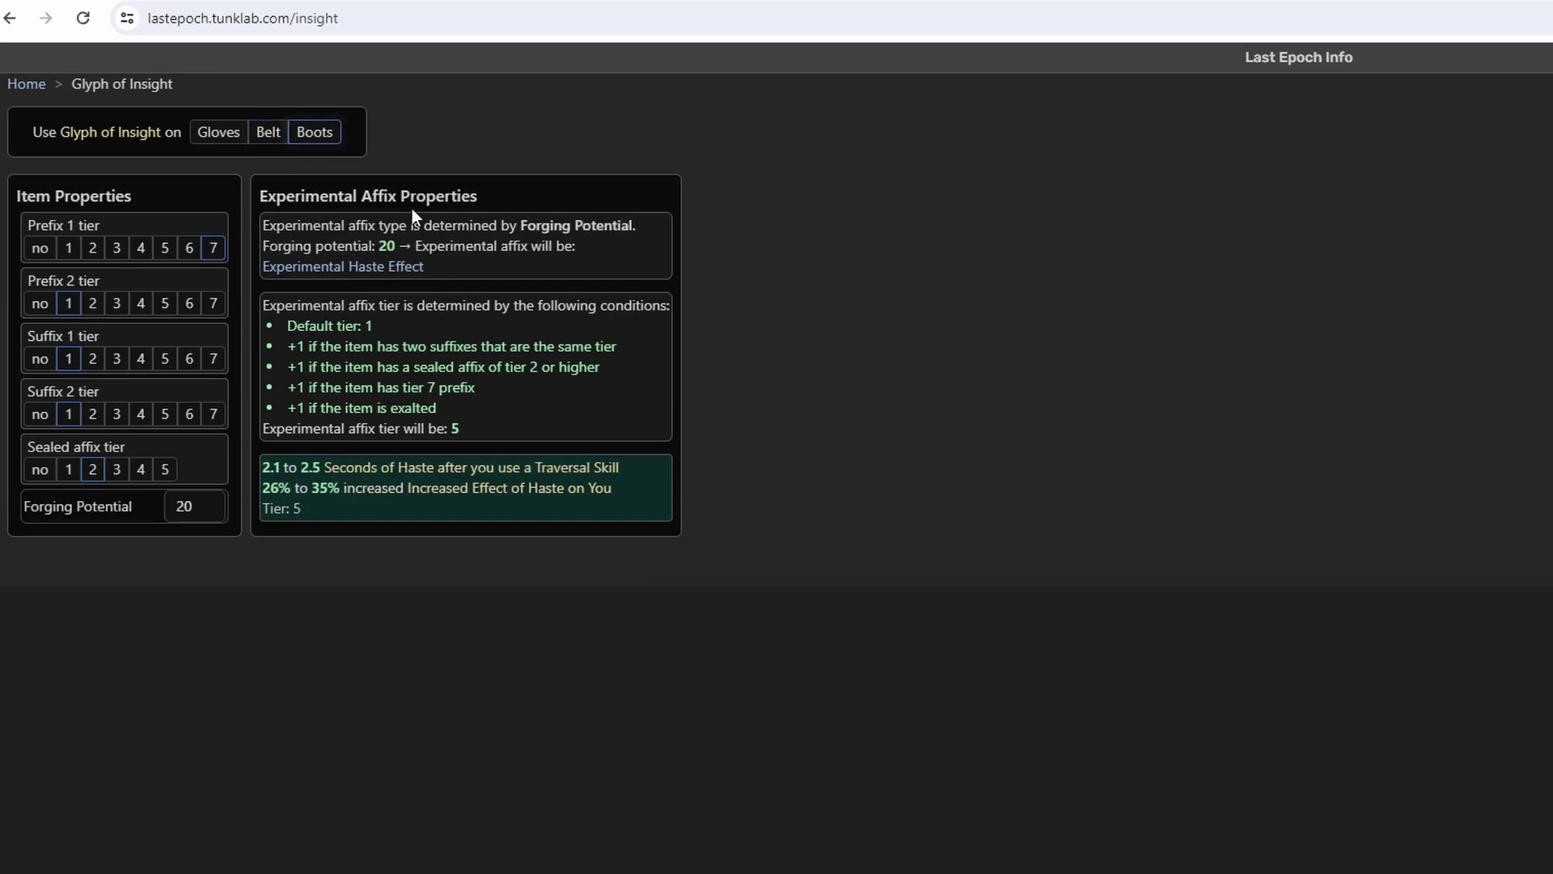
left_click_drag(380, 242, 398, 242)
left_click(225, 139)
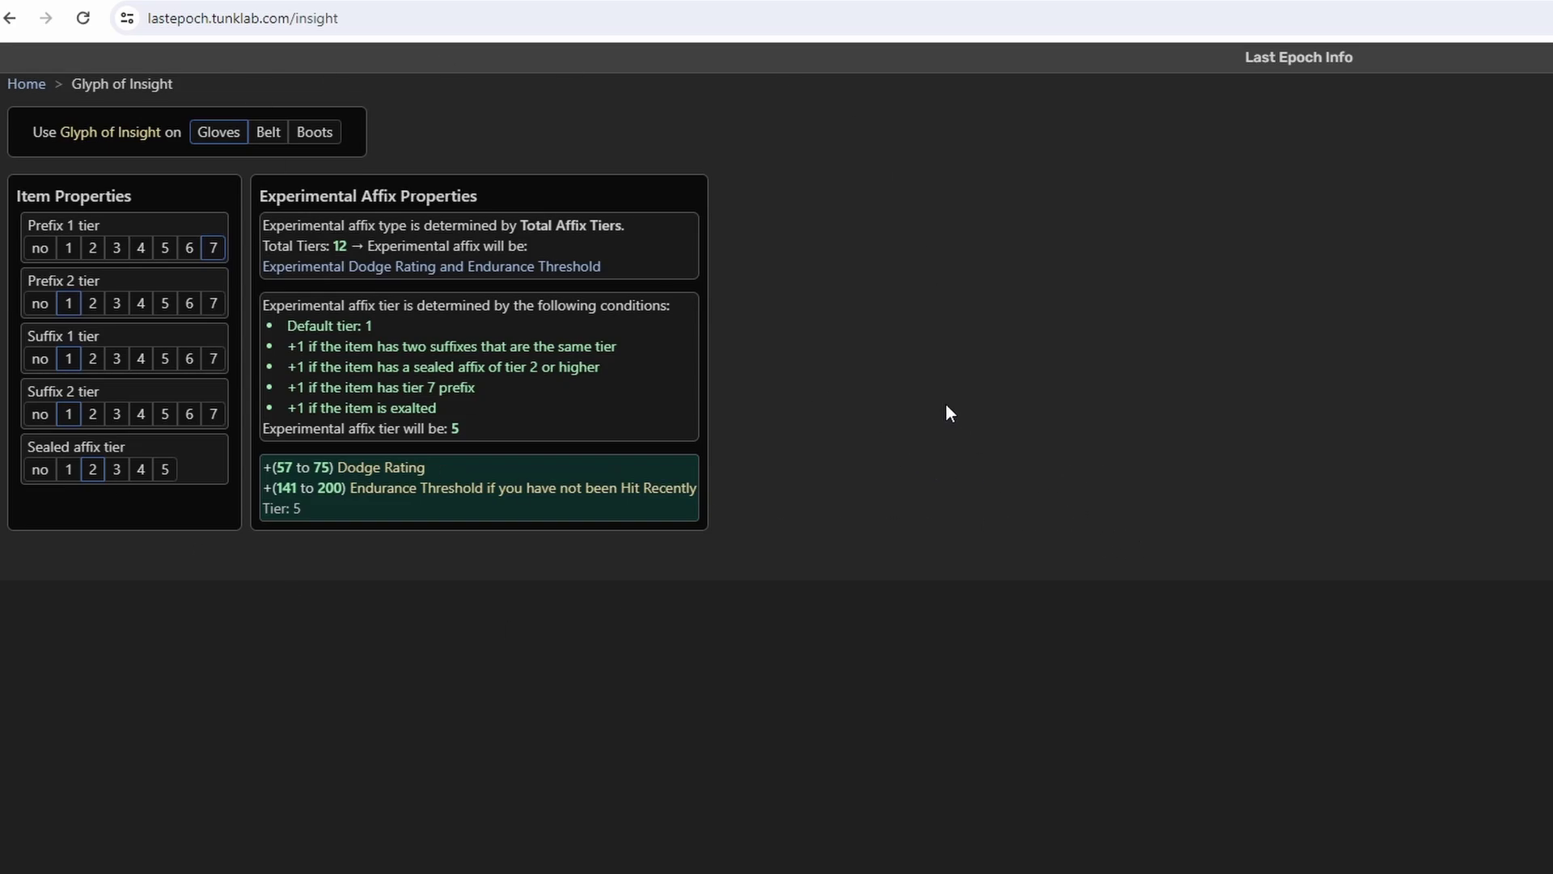
- Switch back to Last Epoch and compare the stashed Commander's Divine Girdle of Remedy with the equipped belt
key("alt+Tab")
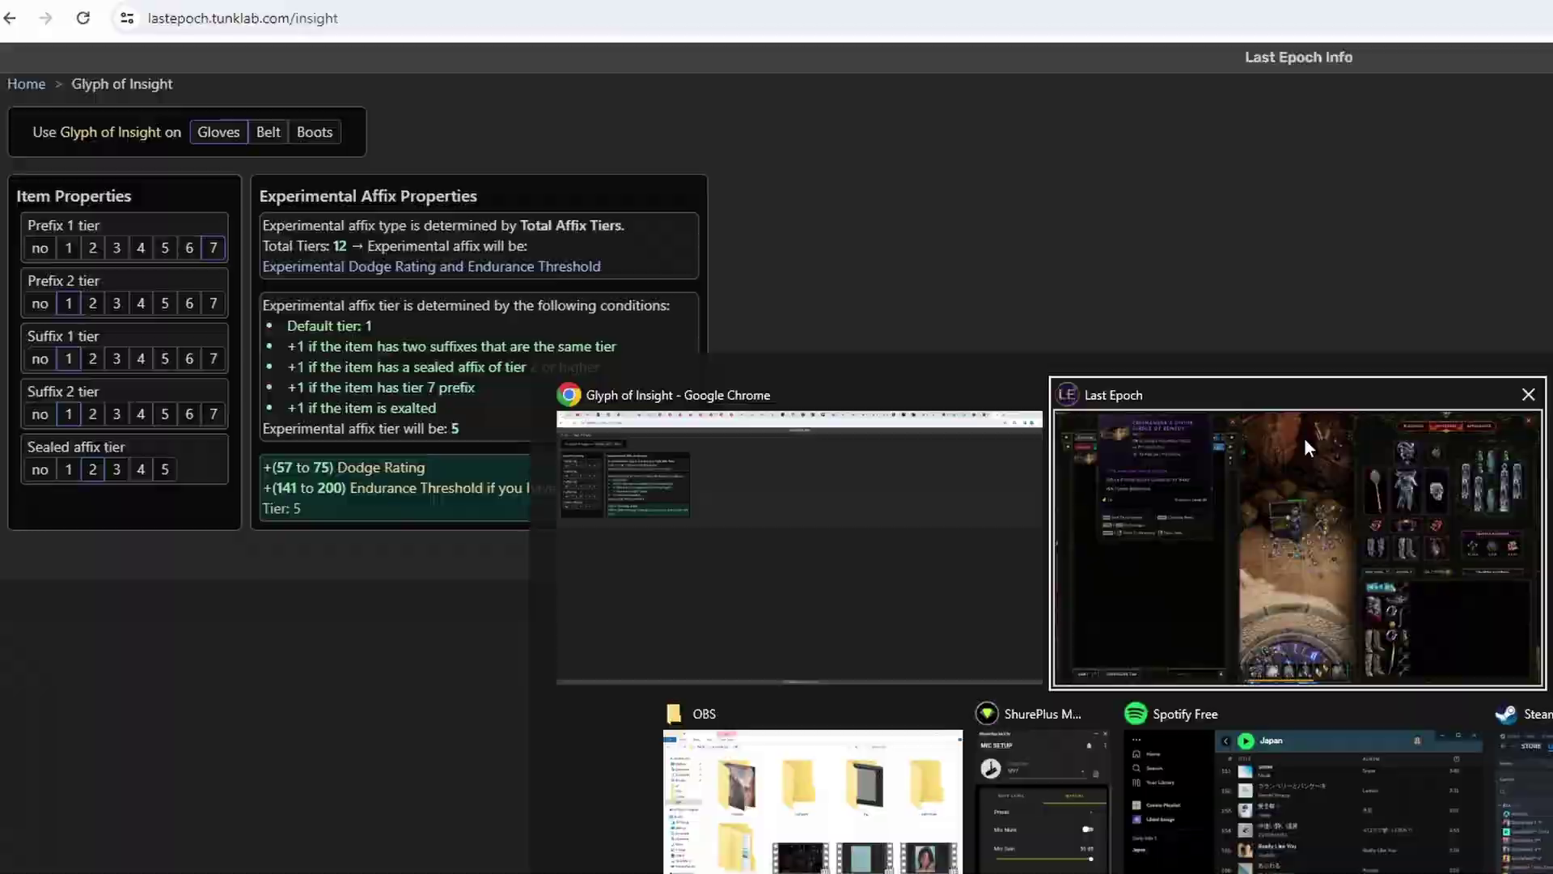
left_click(1303, 442)
mouse_move(91, 166)
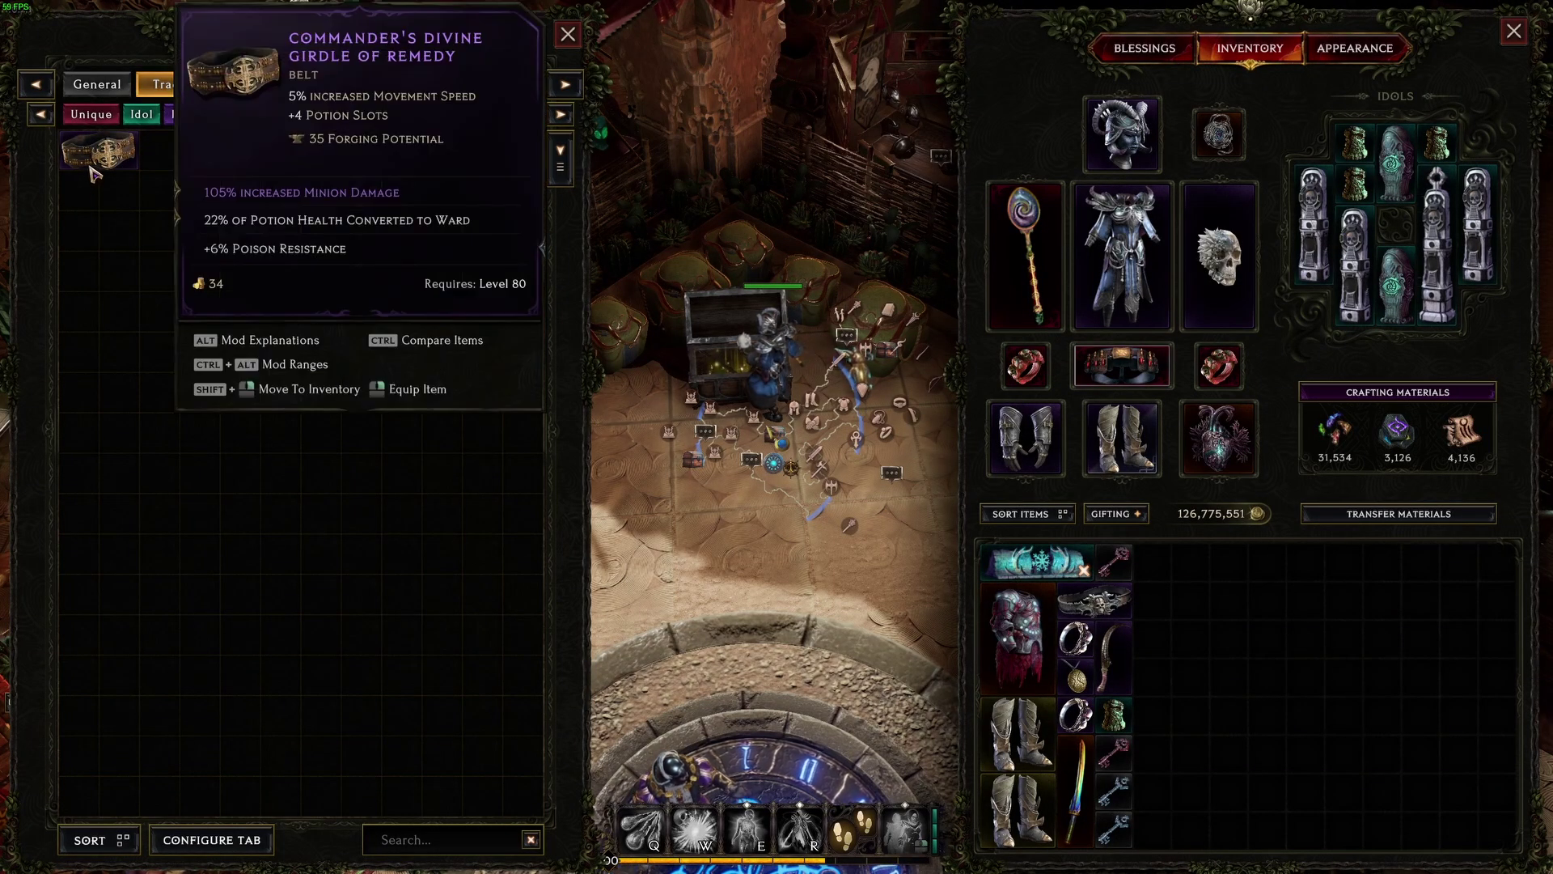
key("ctrl")
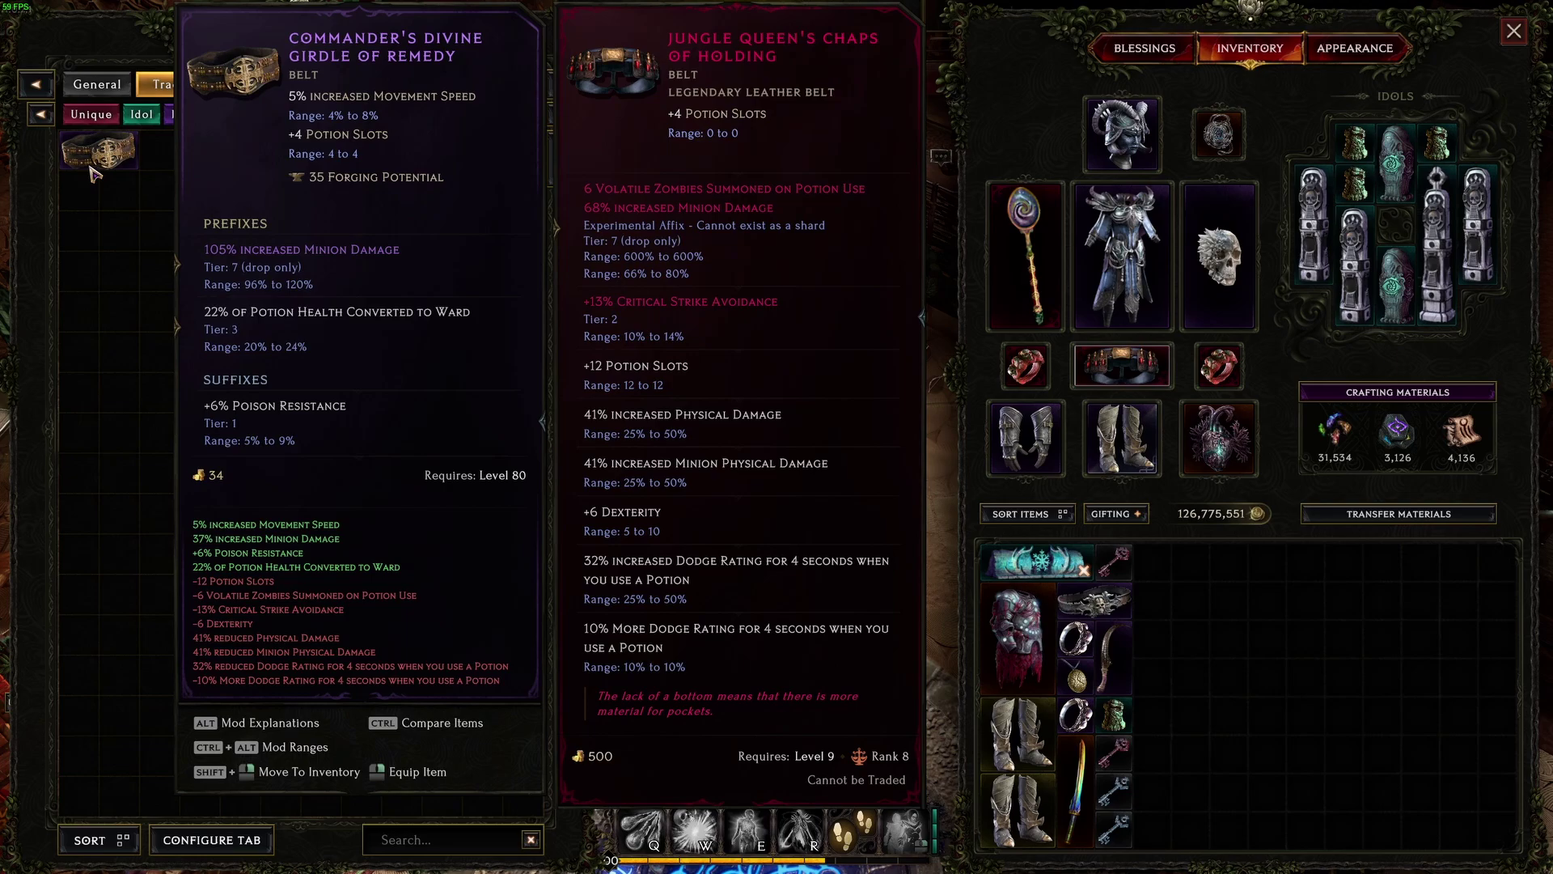
key("Escape")
key("f")
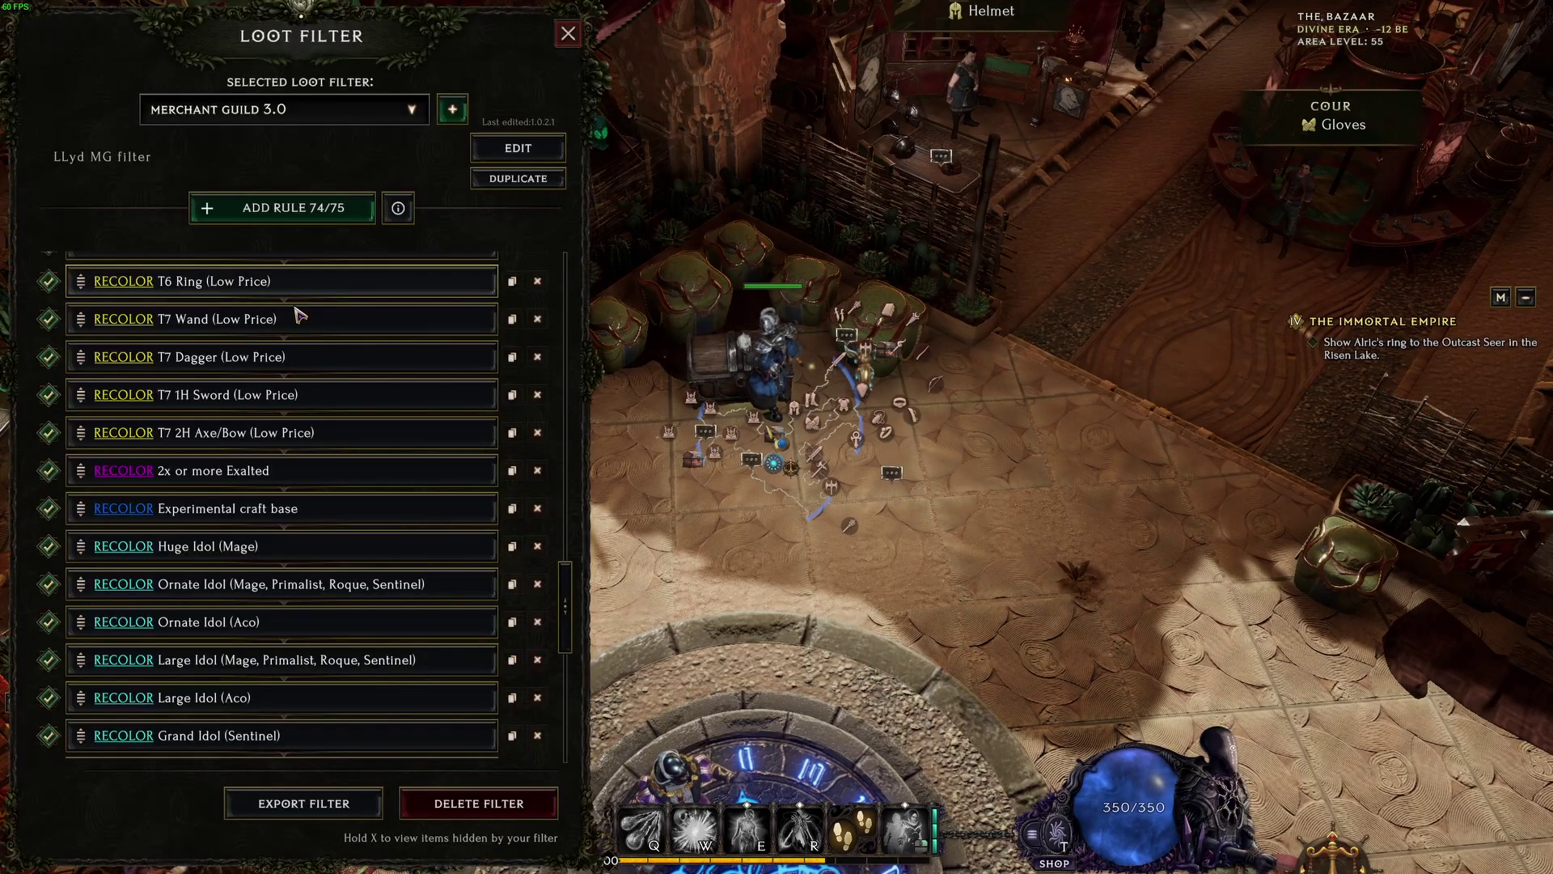
left_click(230, 508)
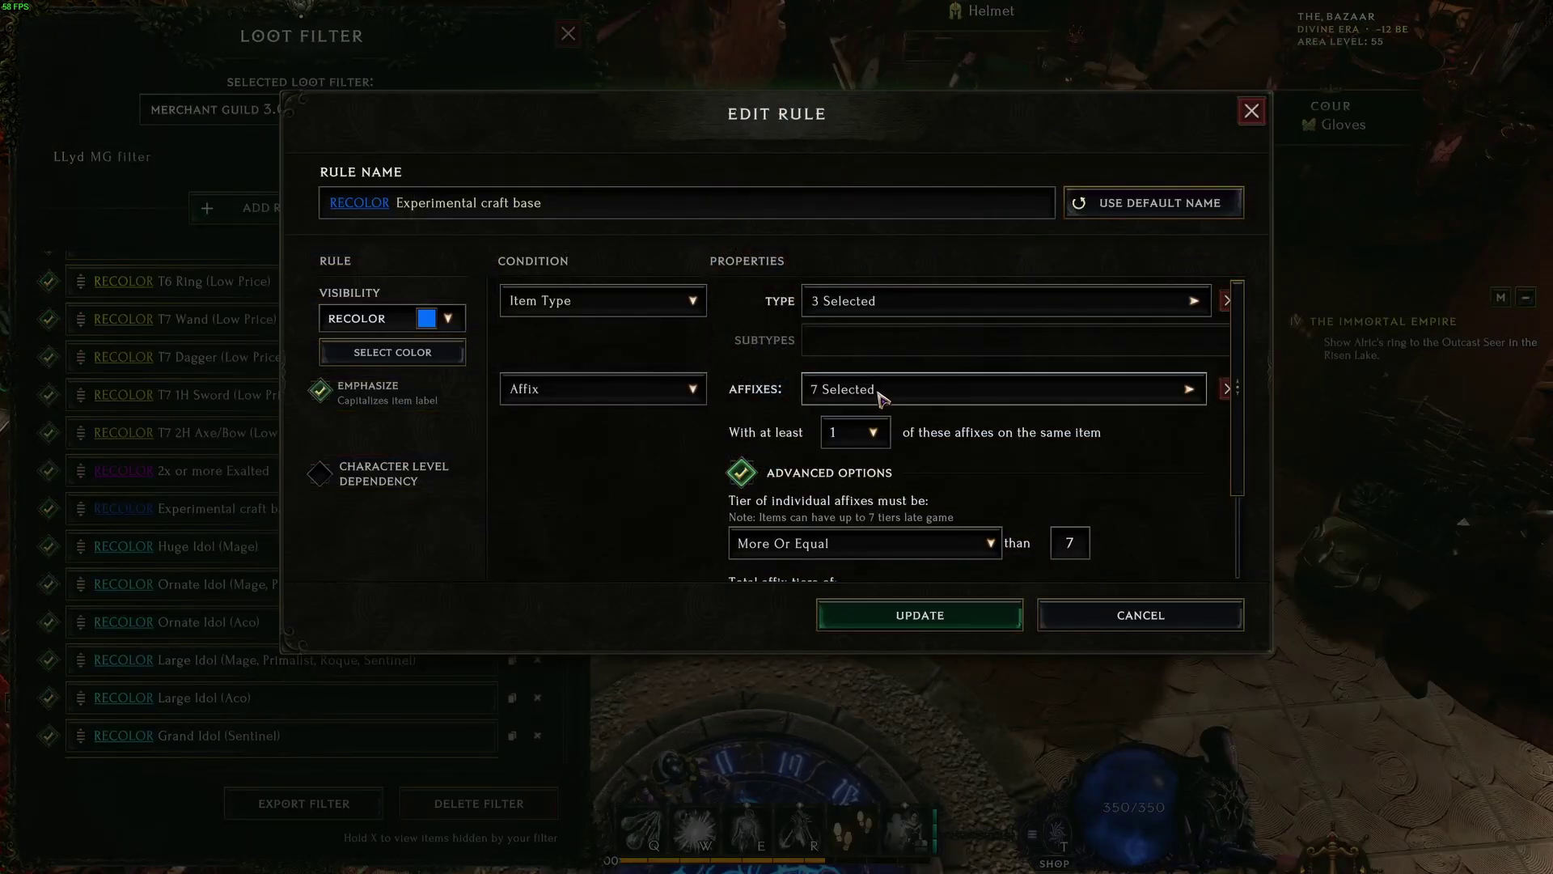
left_click(1003, 389)
left_click_drag(1057, 576, 1069, 423)
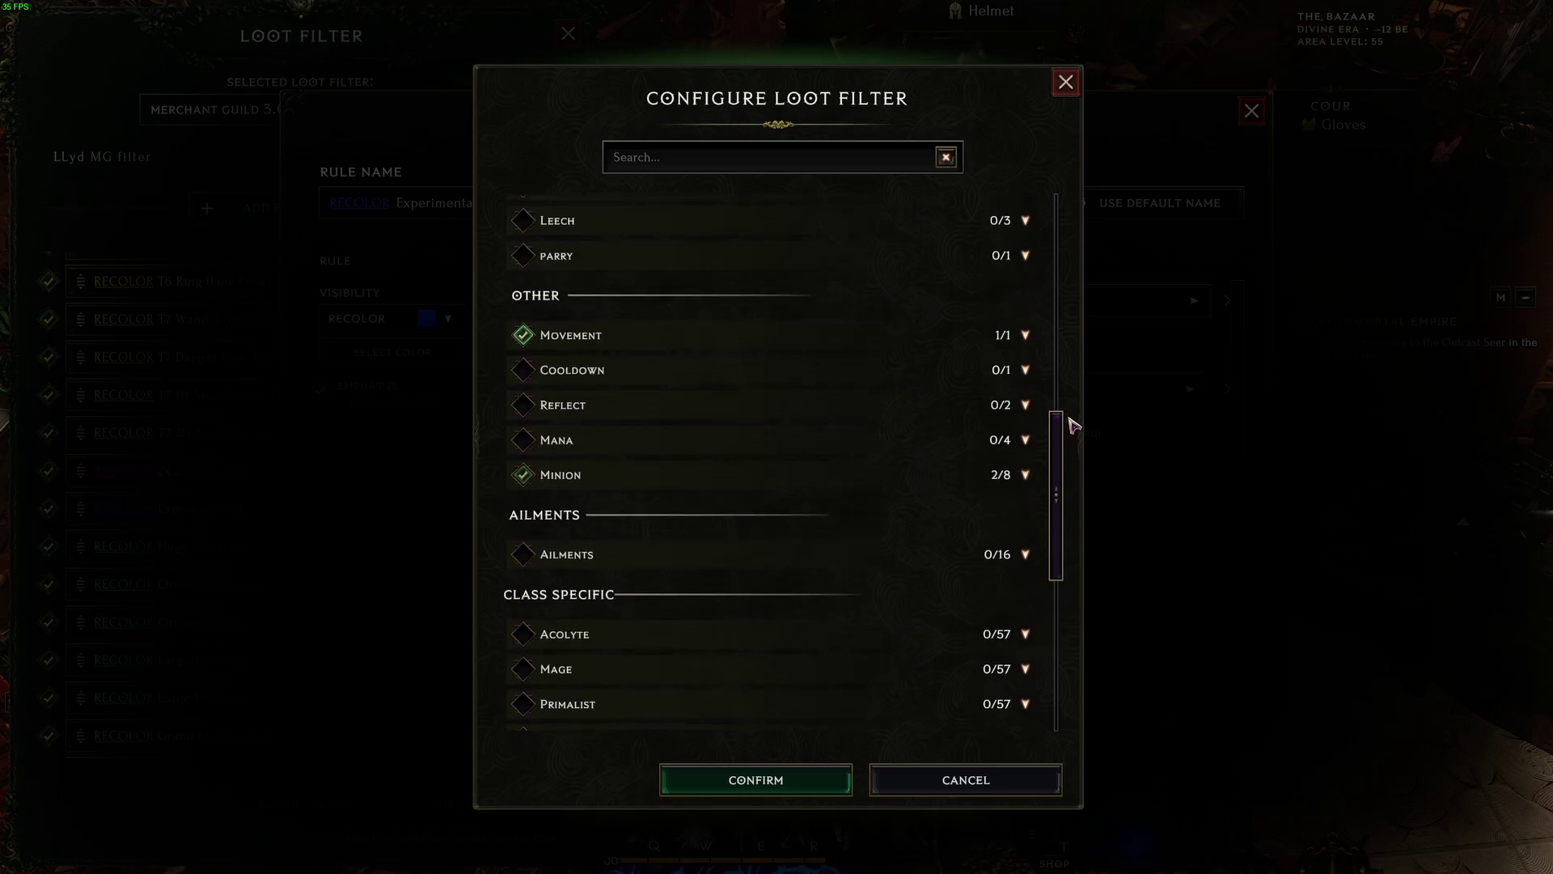
left_click(668, 488)
scroll(1056, 440, "up", 3)
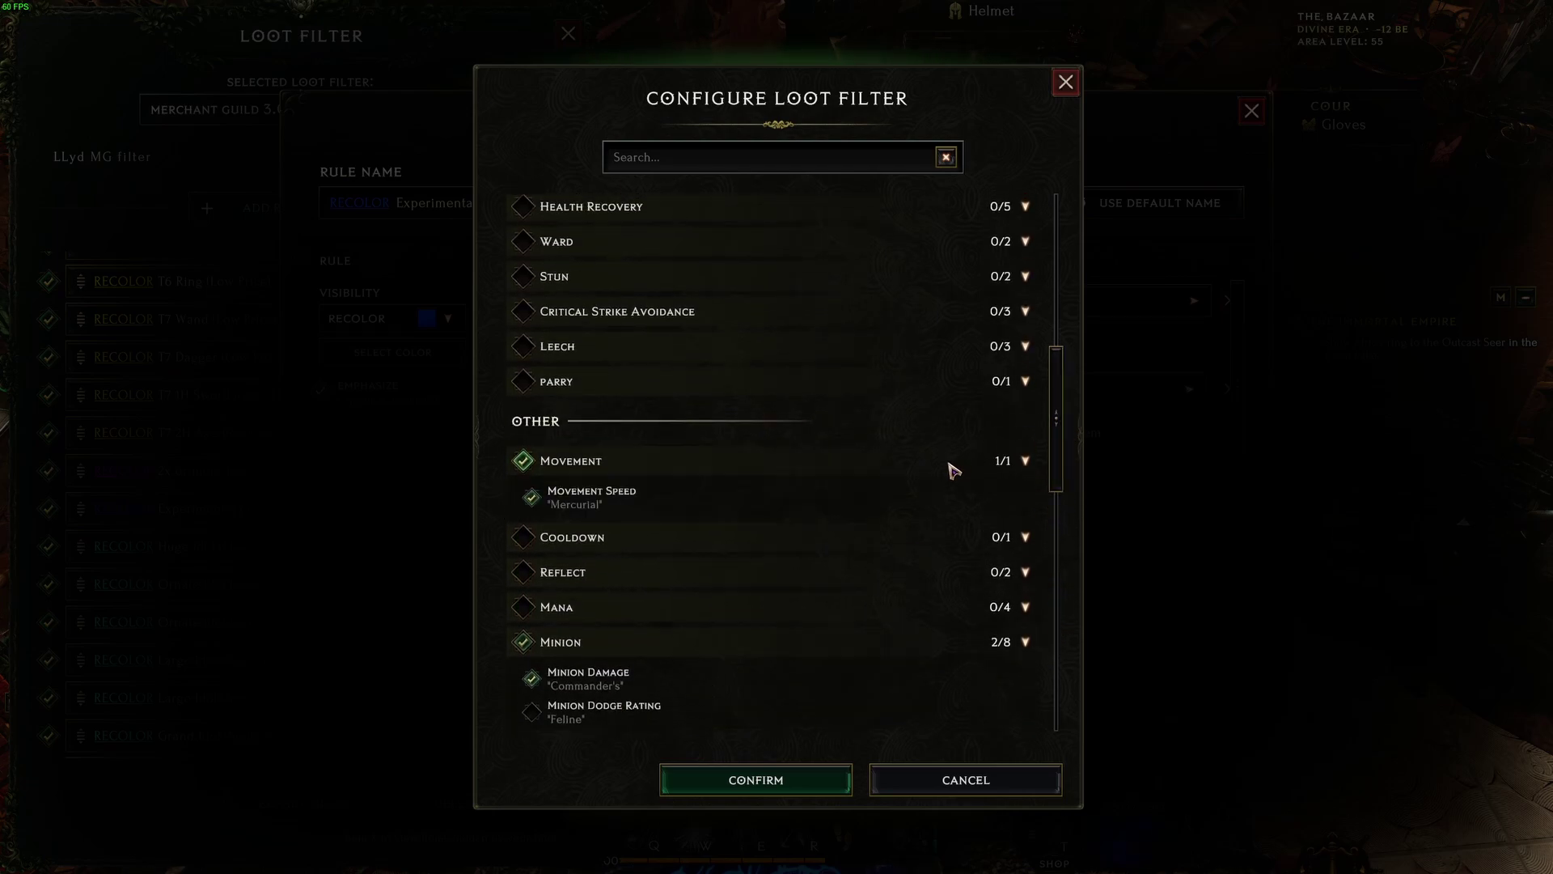
left_click_drag(1068, 440, 1072, 265)
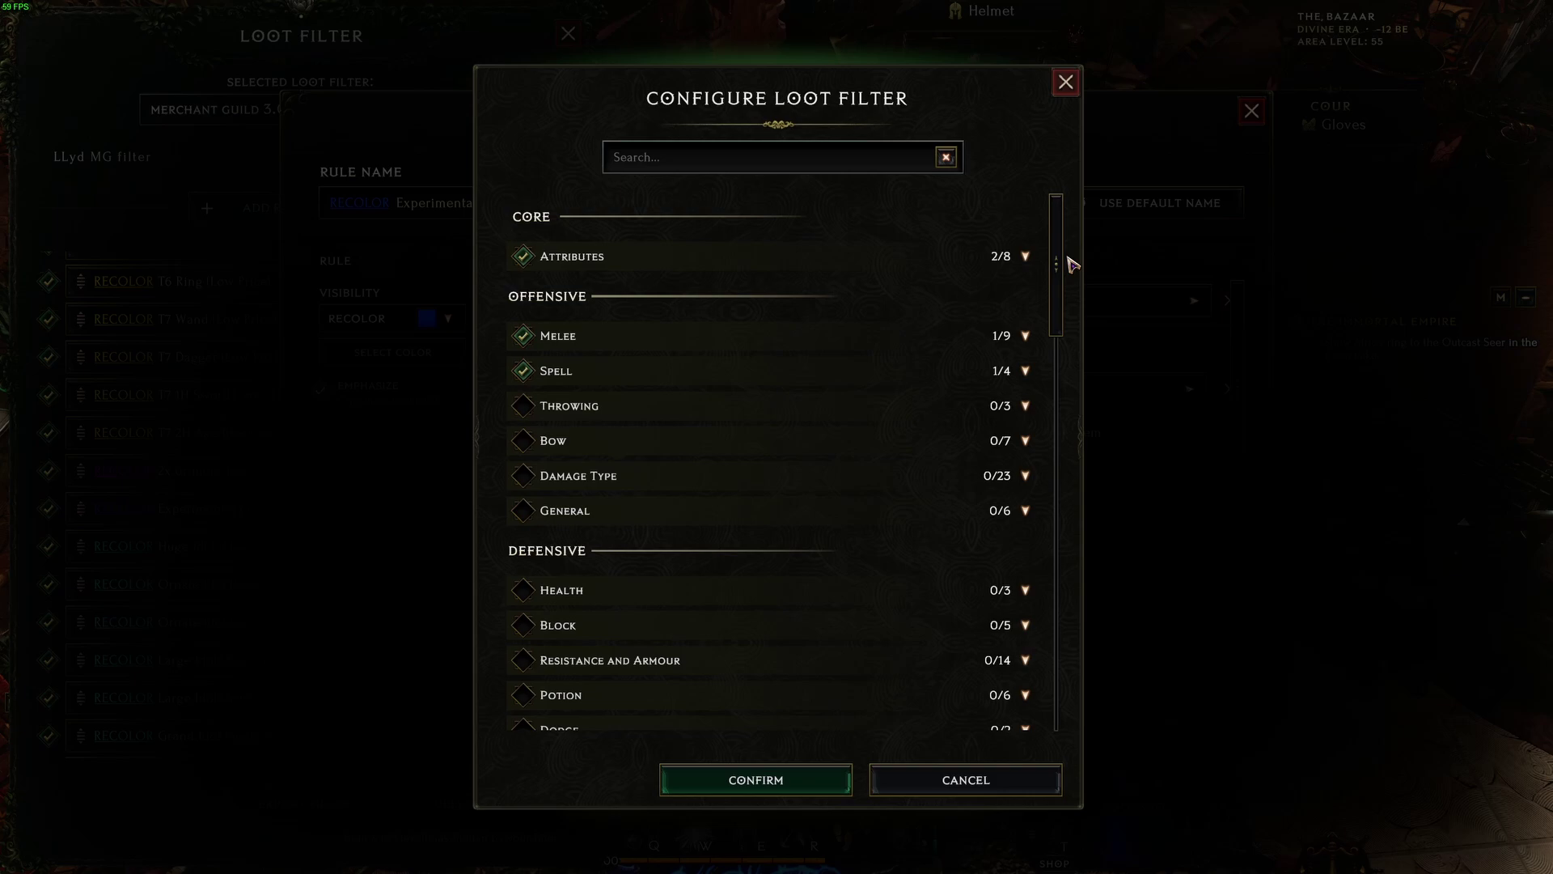
left_click(668, 372)
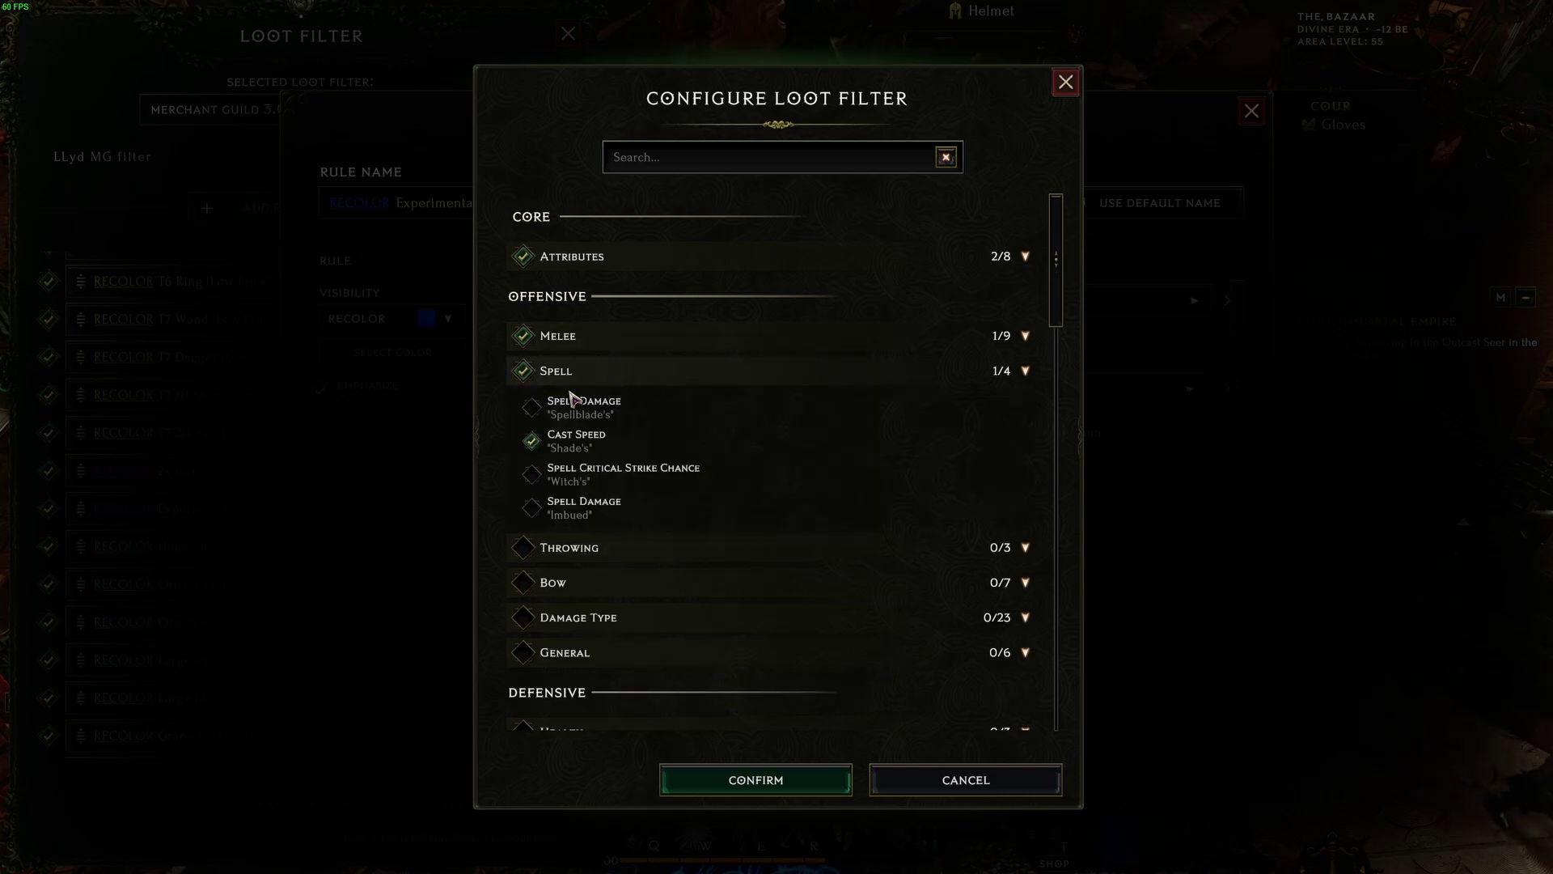
left_click(621, 349)
left_click(702, 346)
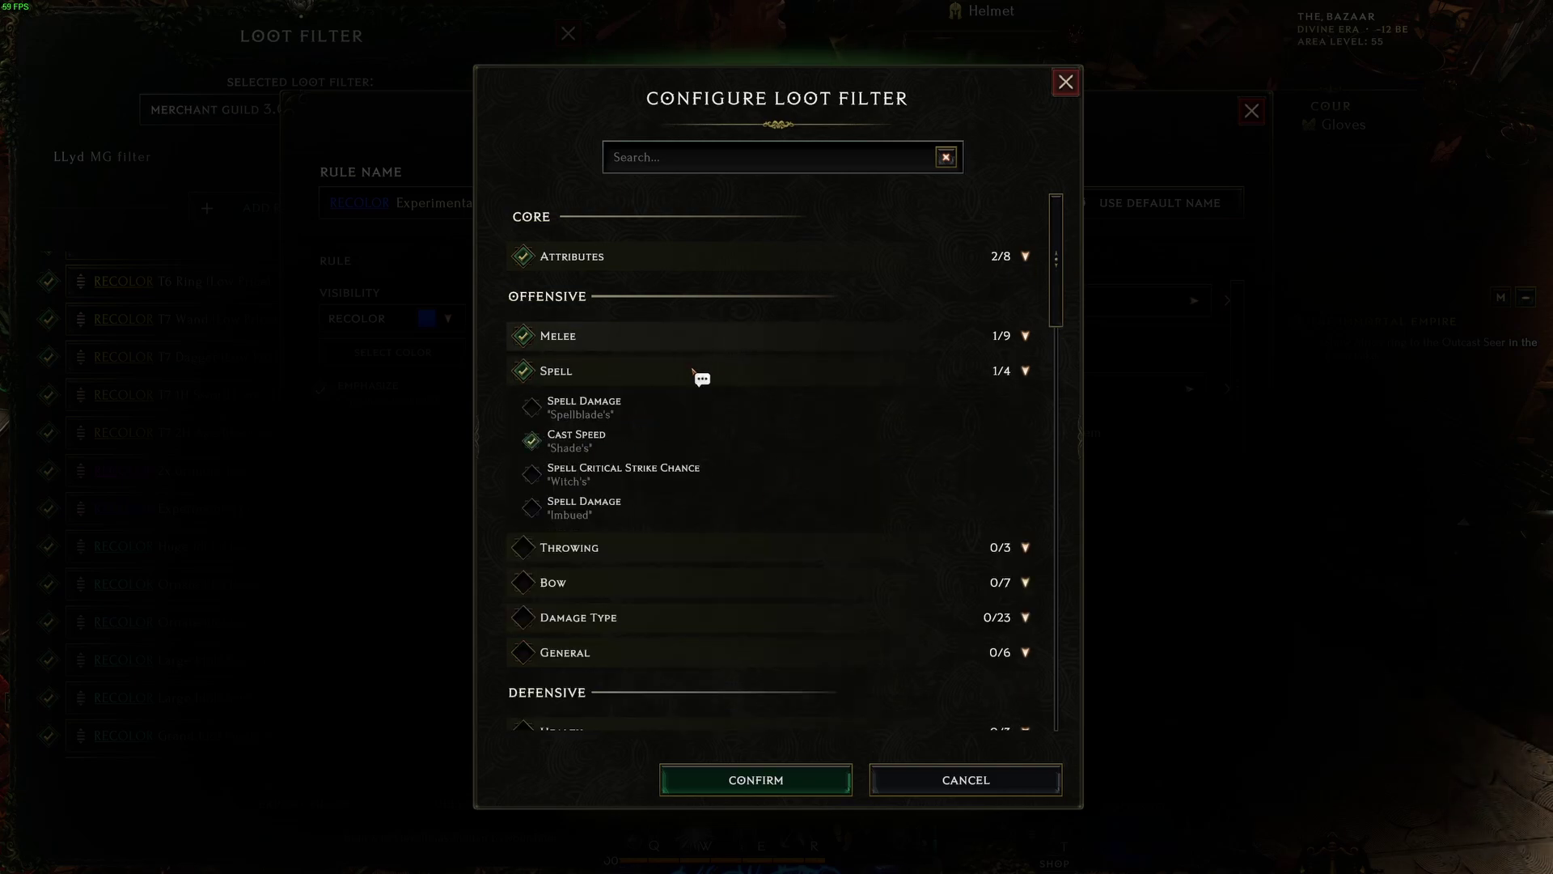
left_click(694, 370)
left_click(686, 255)
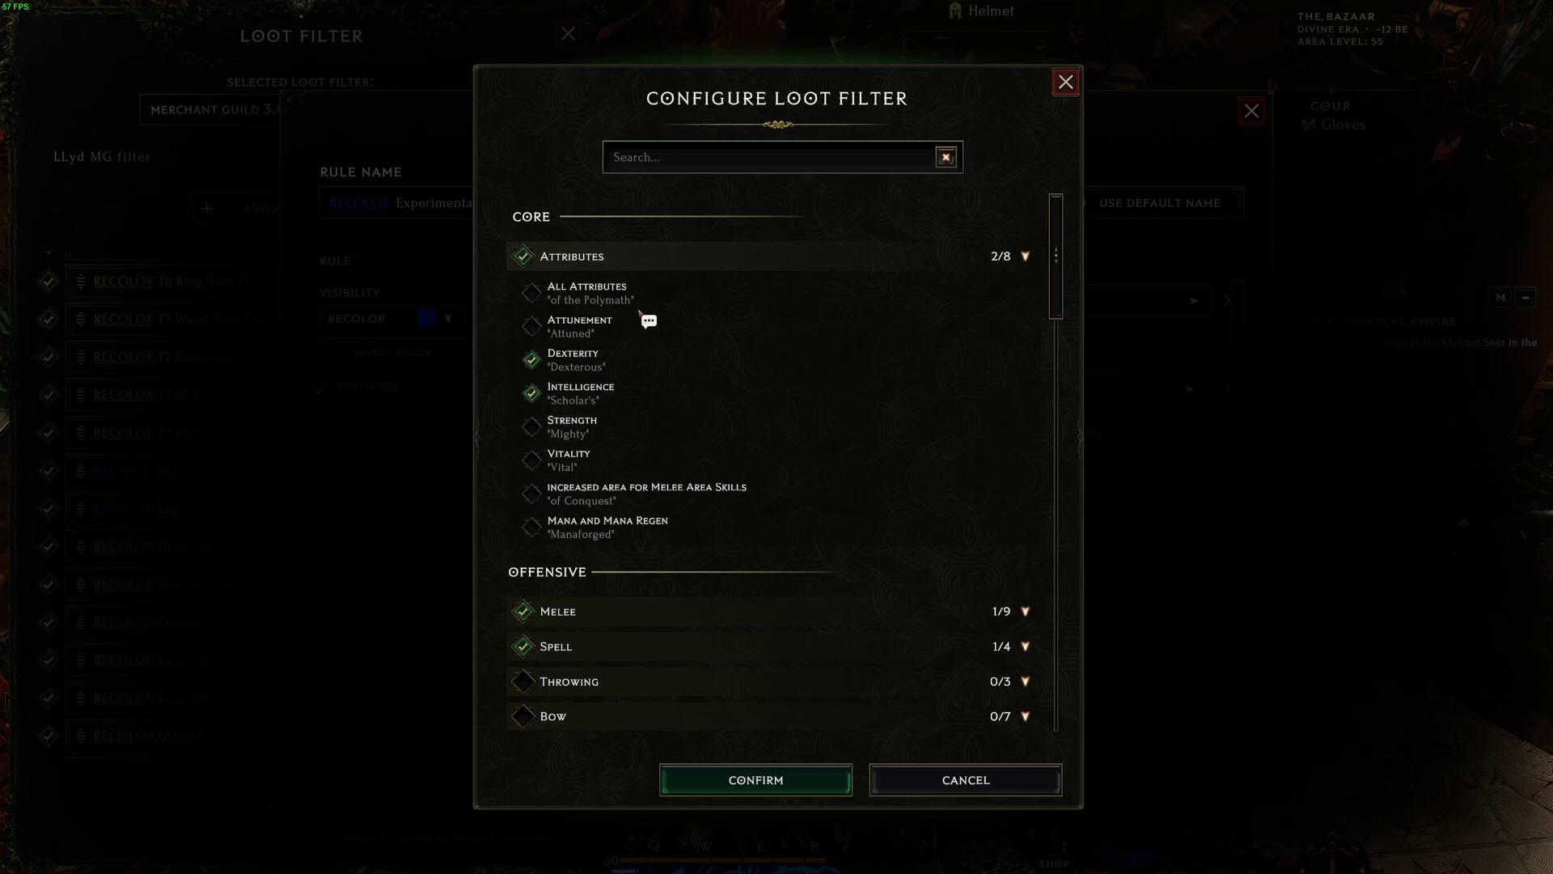
left_click(824, 249)
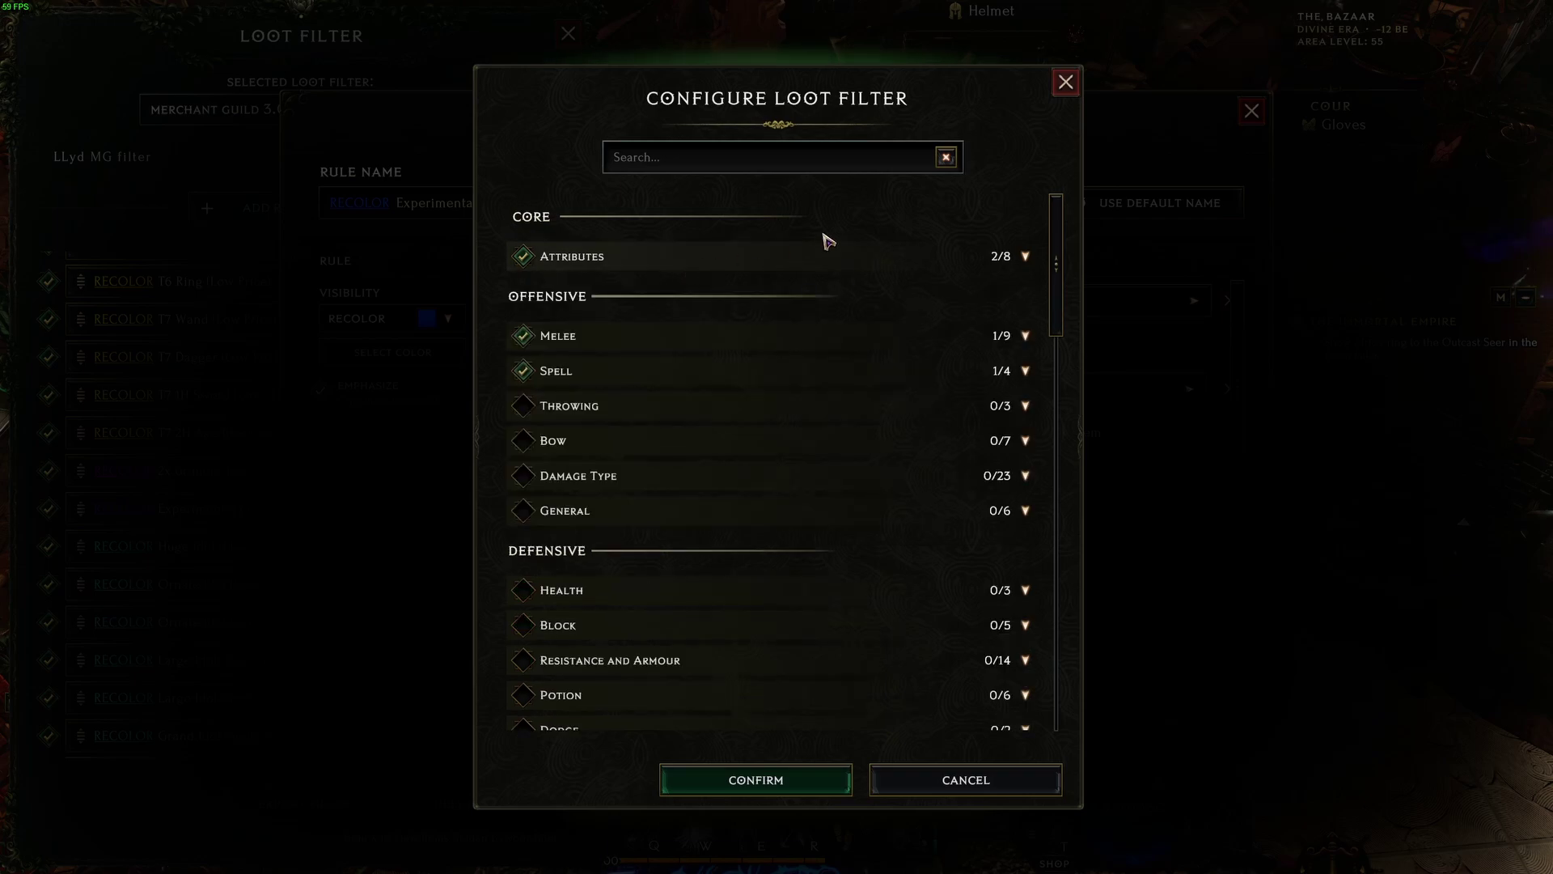
left_click(1066, 82)
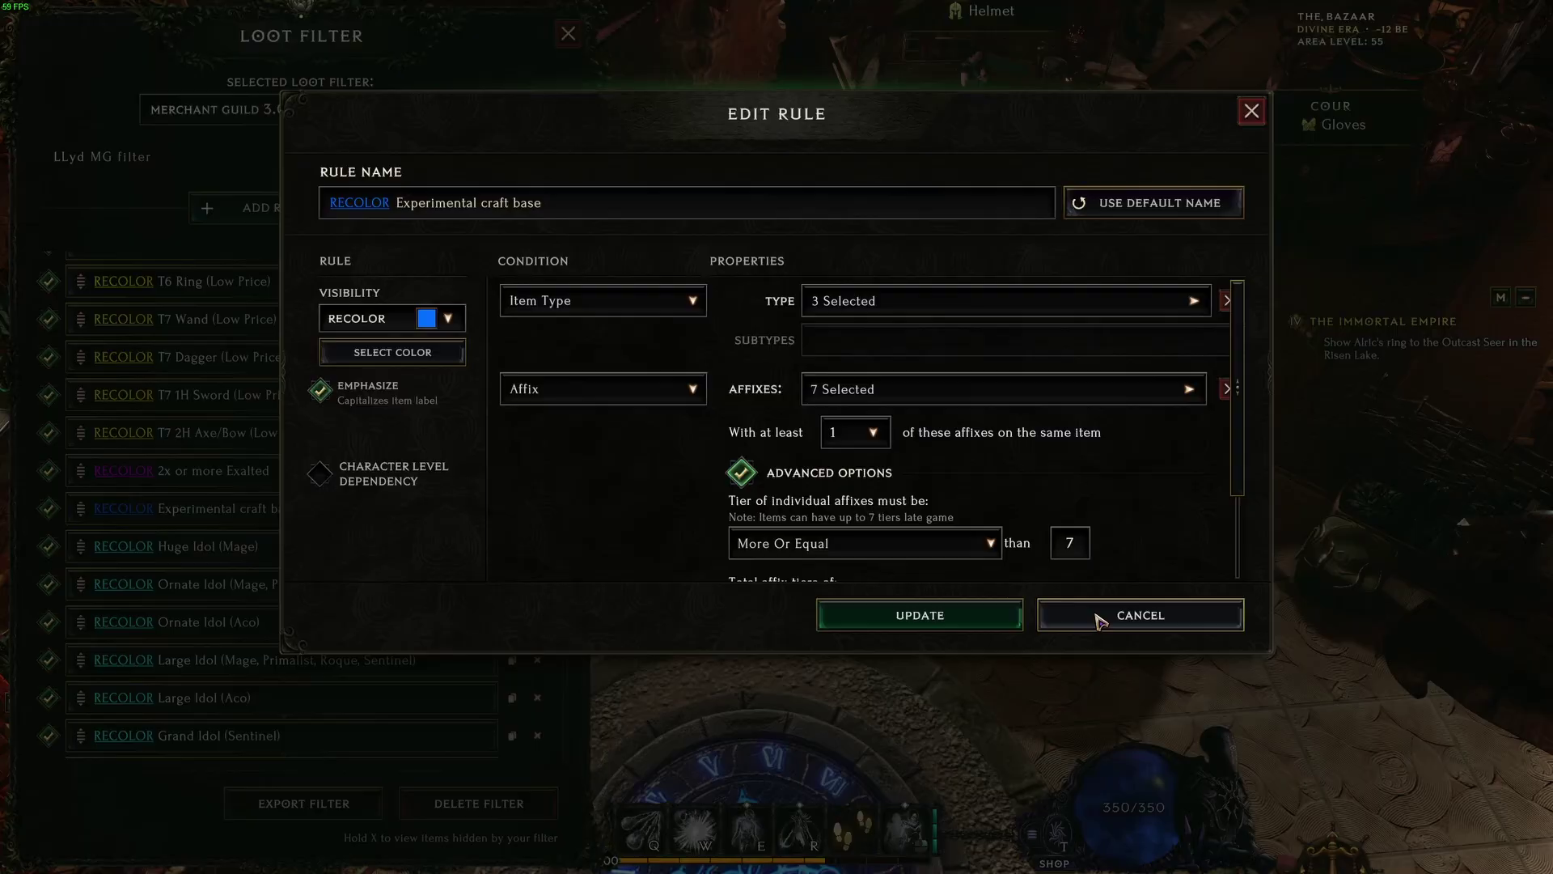
left_click(1136, 618)
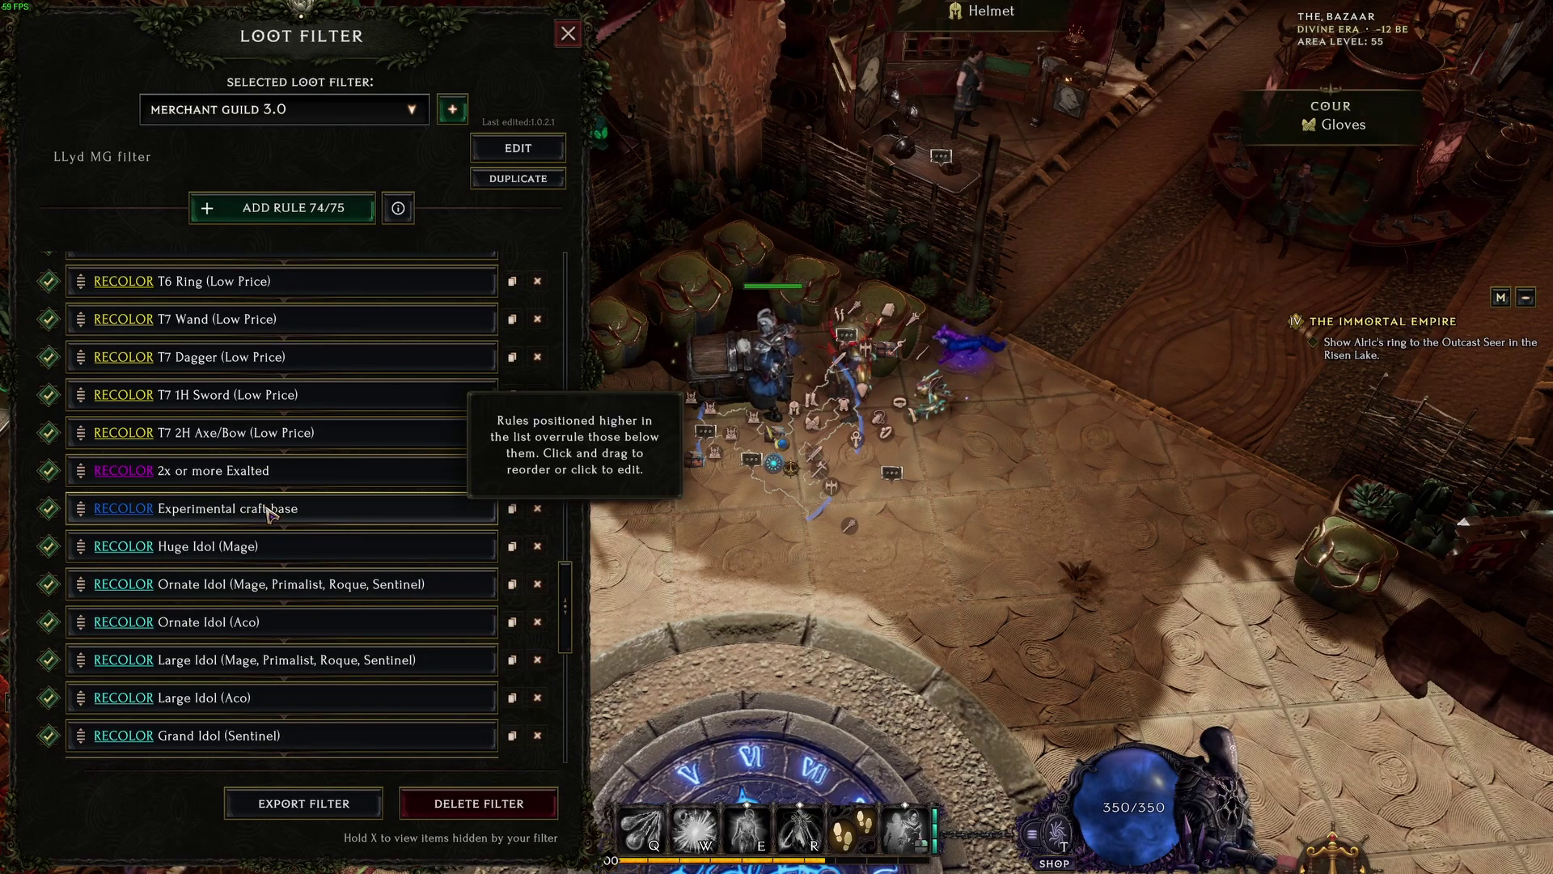
- Scroll to the end of the rule list, revealing the Craft base and Hide rules
scroll(270, 513, "down", 4)
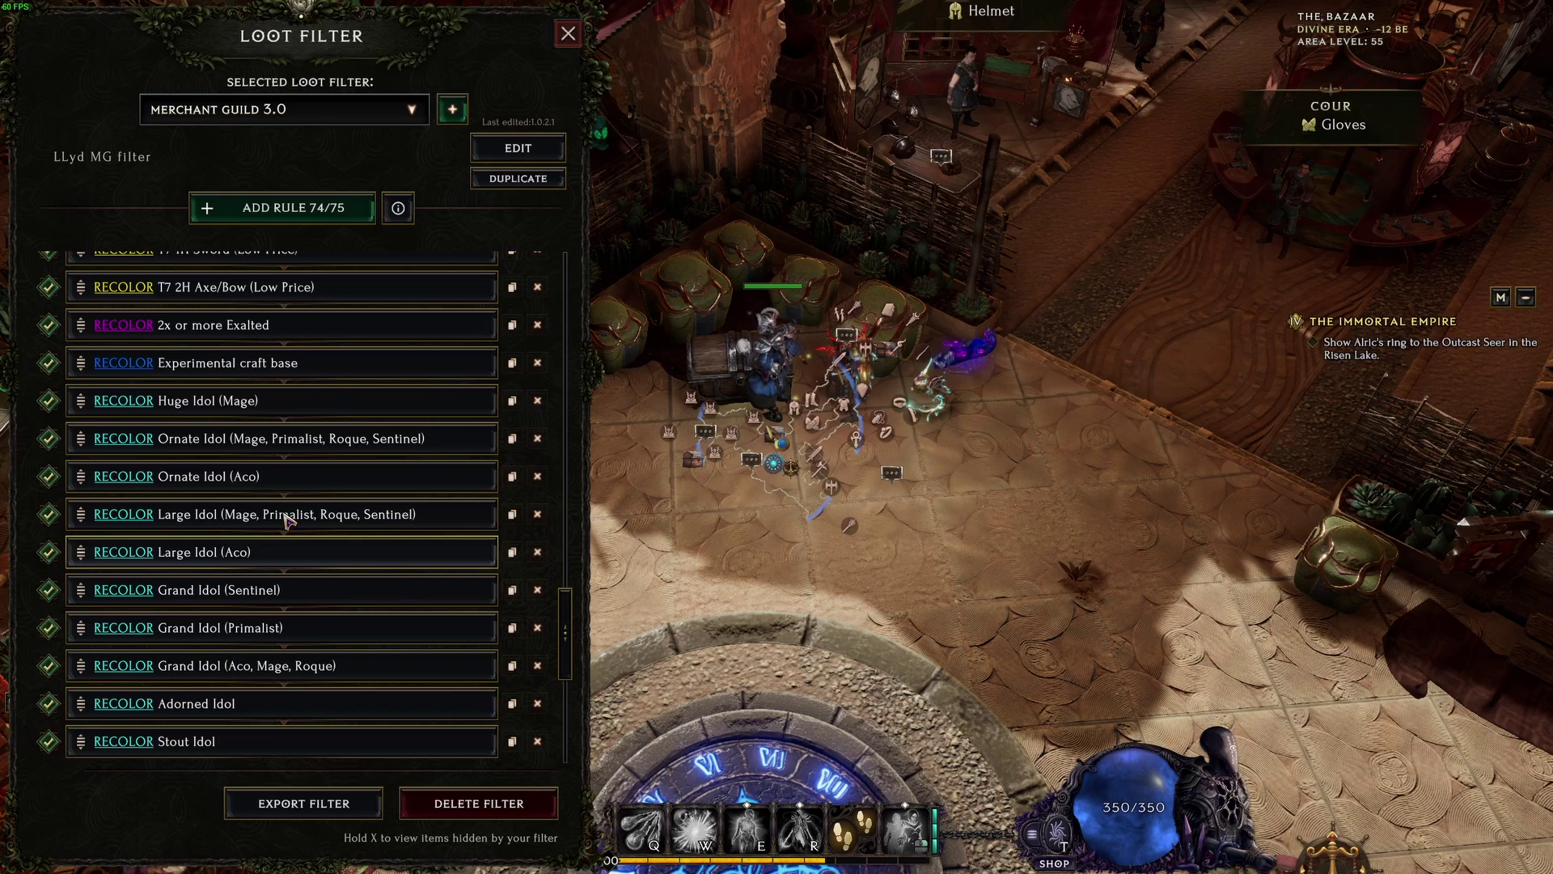
scroll(291, 501, "down", 2)
scroll(297, 423, "down", 2)
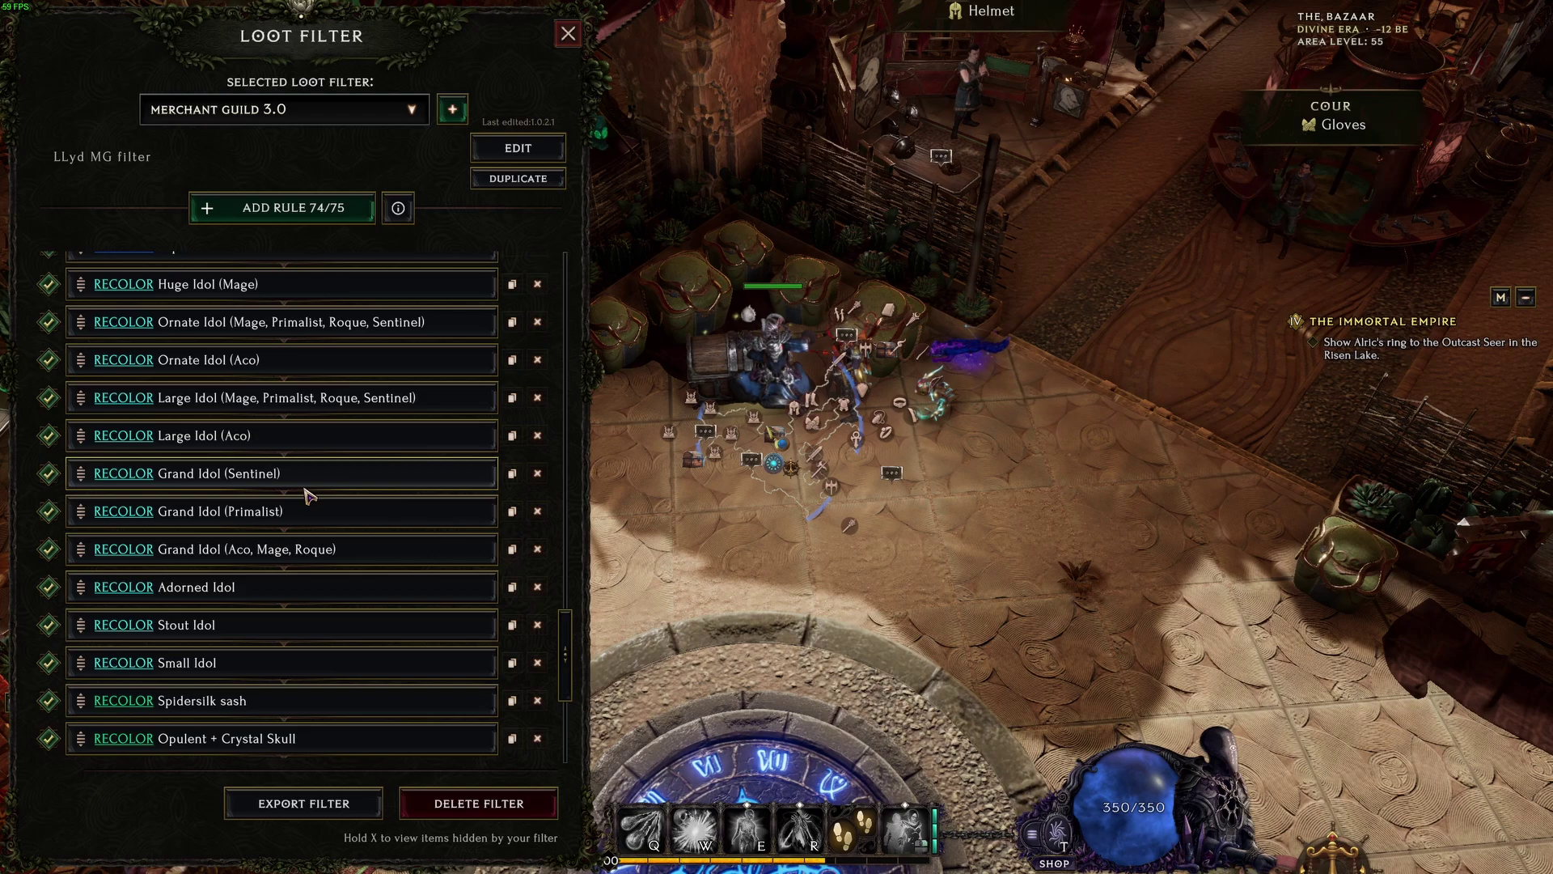
scroll(308, 495, "down", 5)
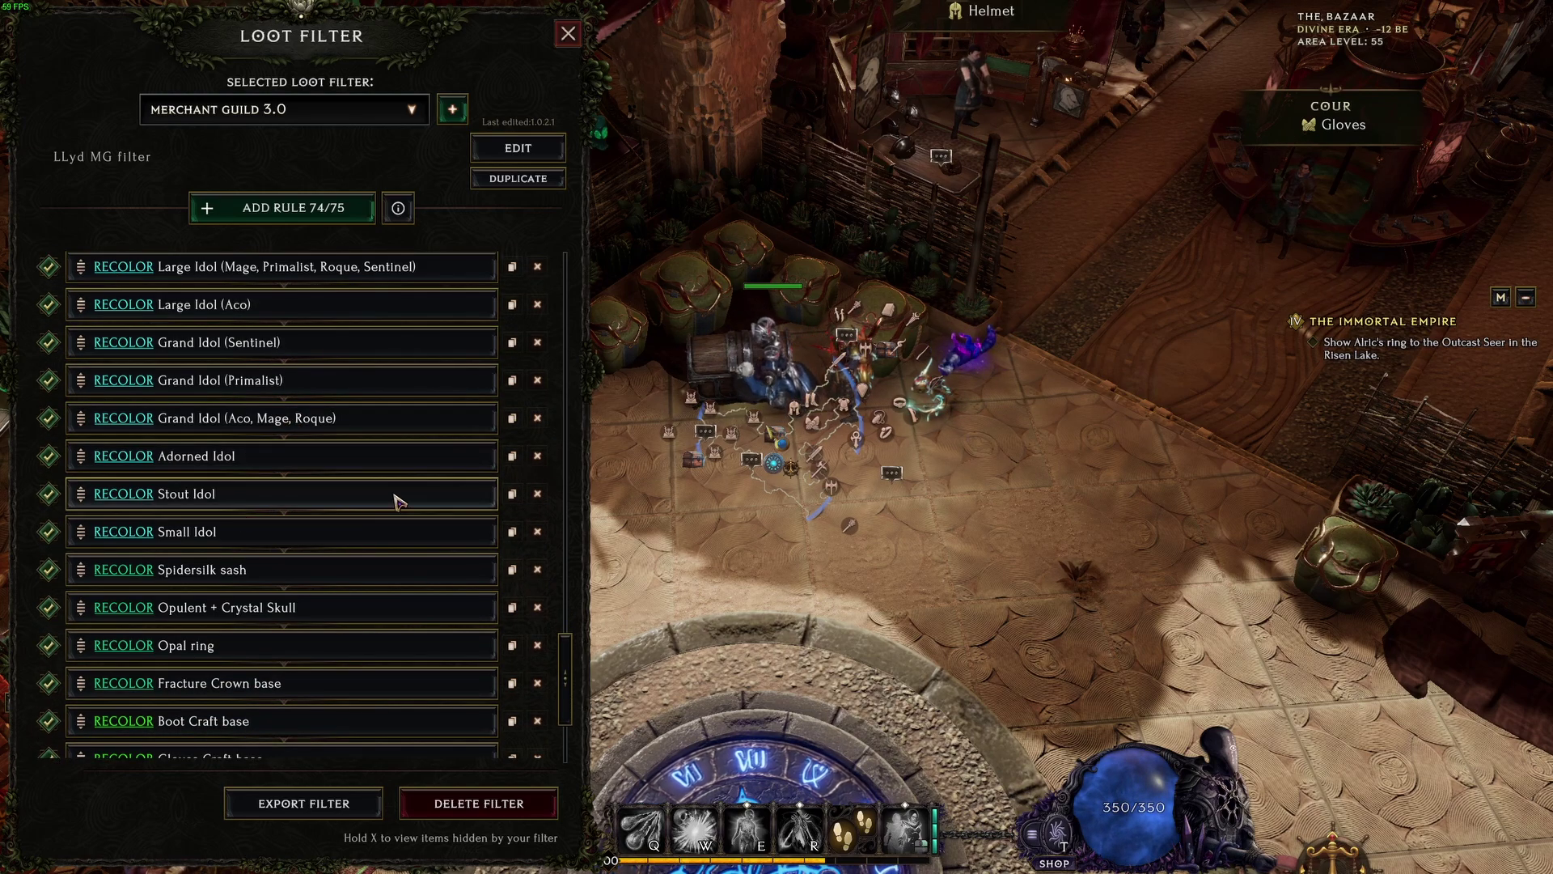
scroll(404, 498, "down", 5)
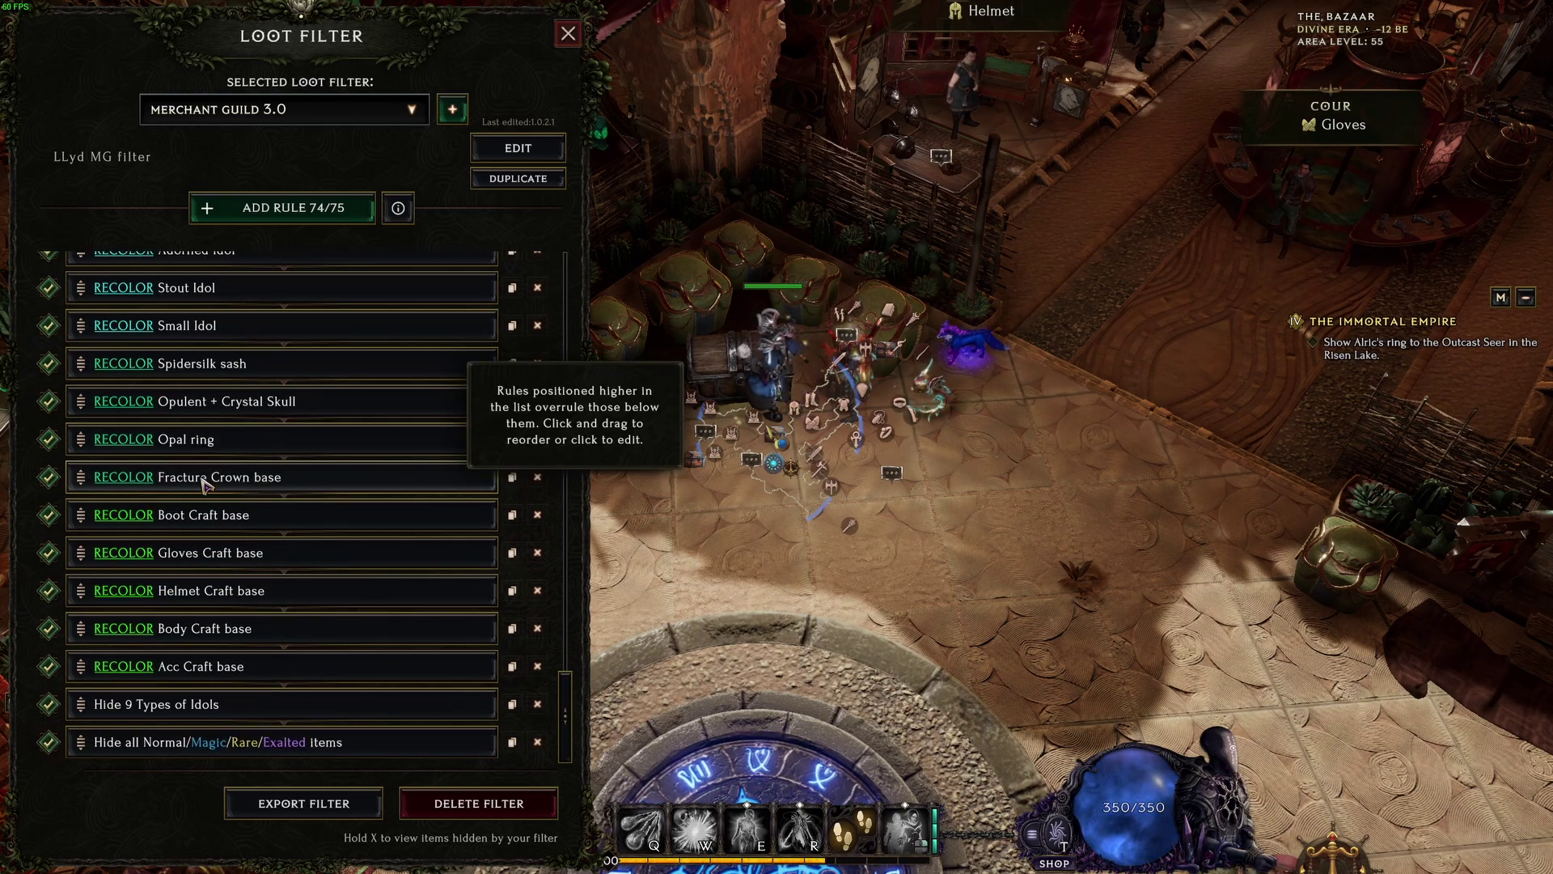
- Open the Fracture Crown base rule for editing
left_click(204, 480)
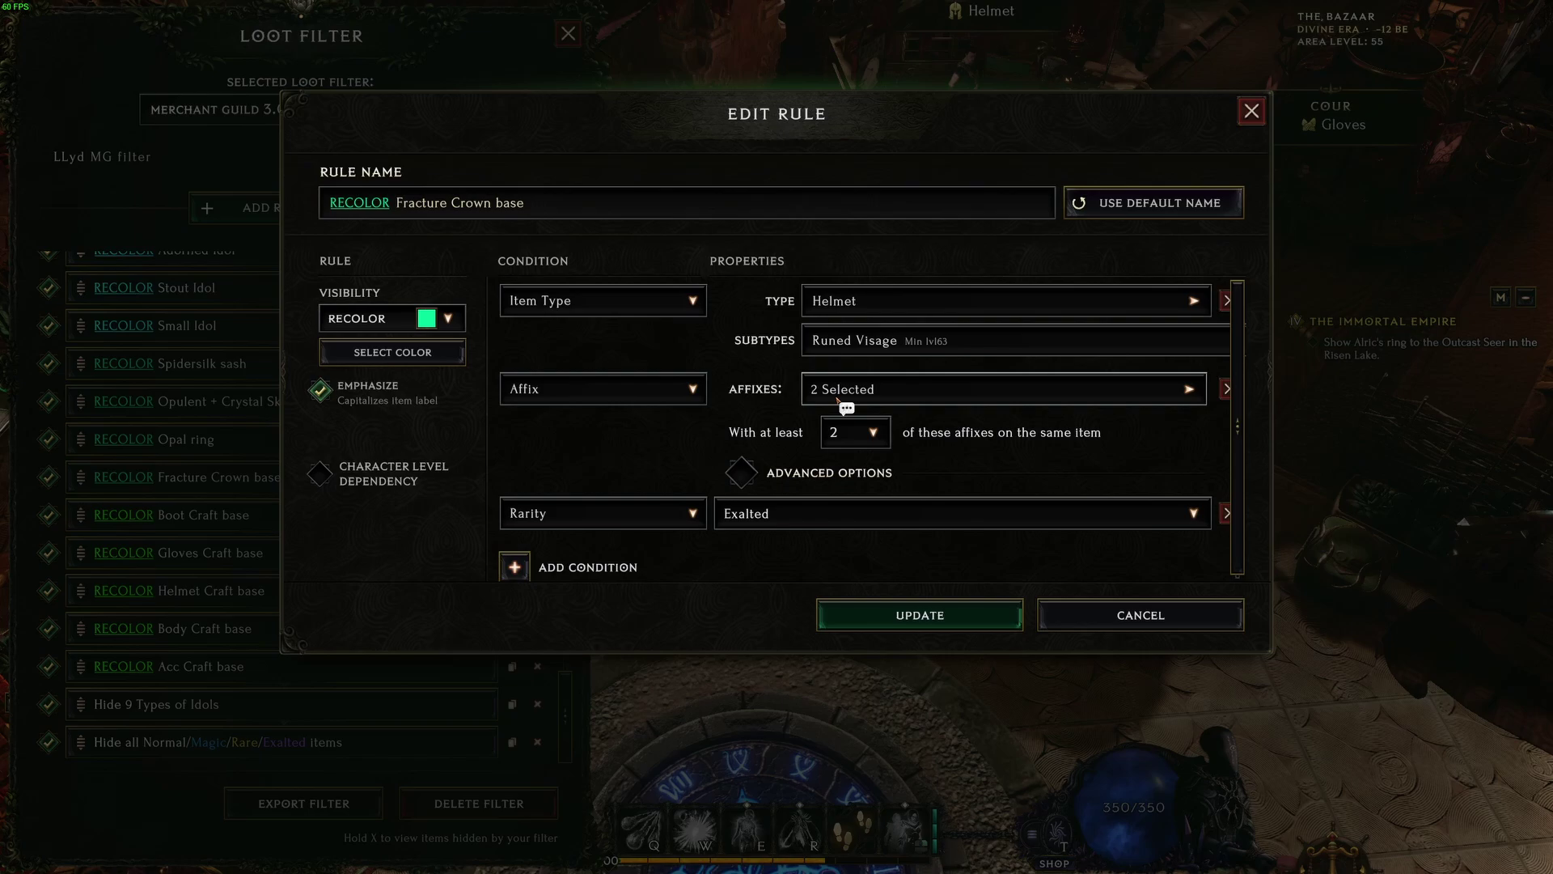
left_click(894, 395)
left_click(1066, 79)
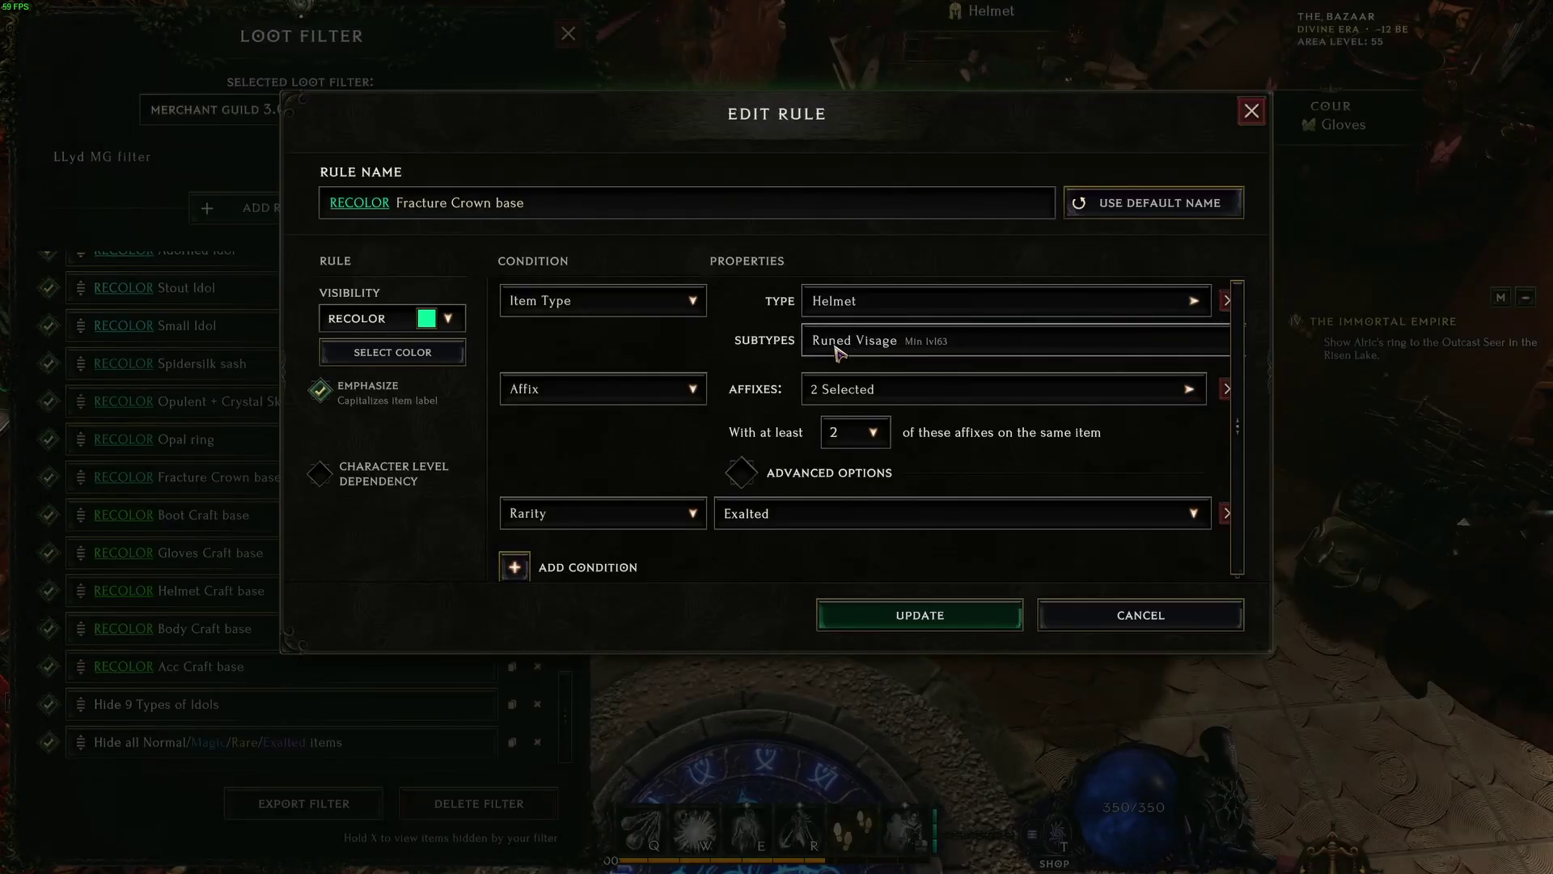
- Check the rule's chosen Mage and Mana affixes, then save the rule with Update
left_click(919, 389)
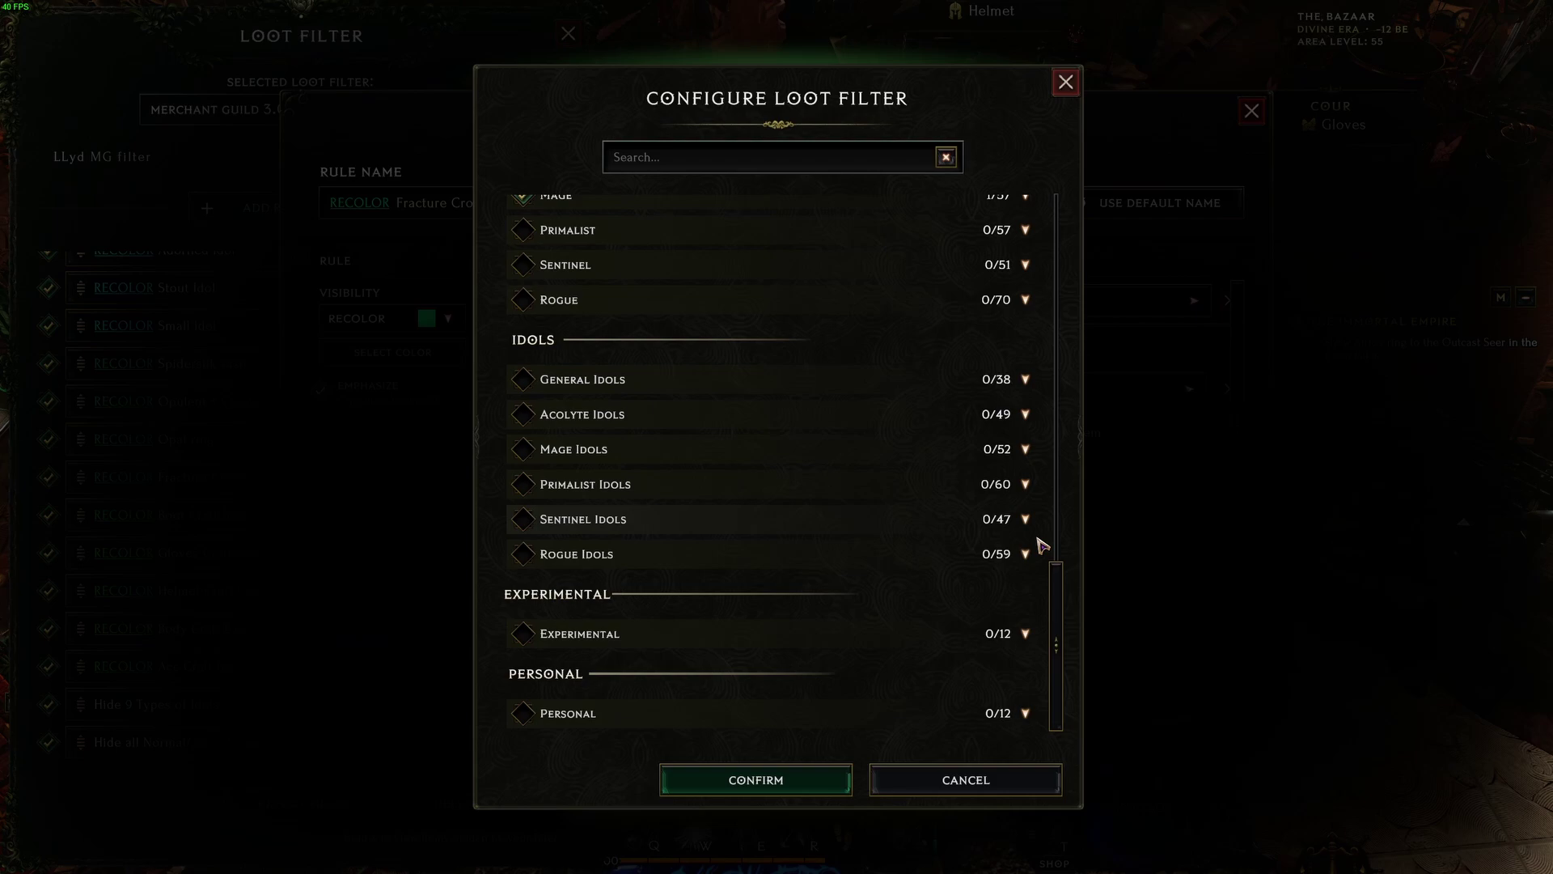
scroll(1075, 485, "up", 5)
left_click(639, 628)
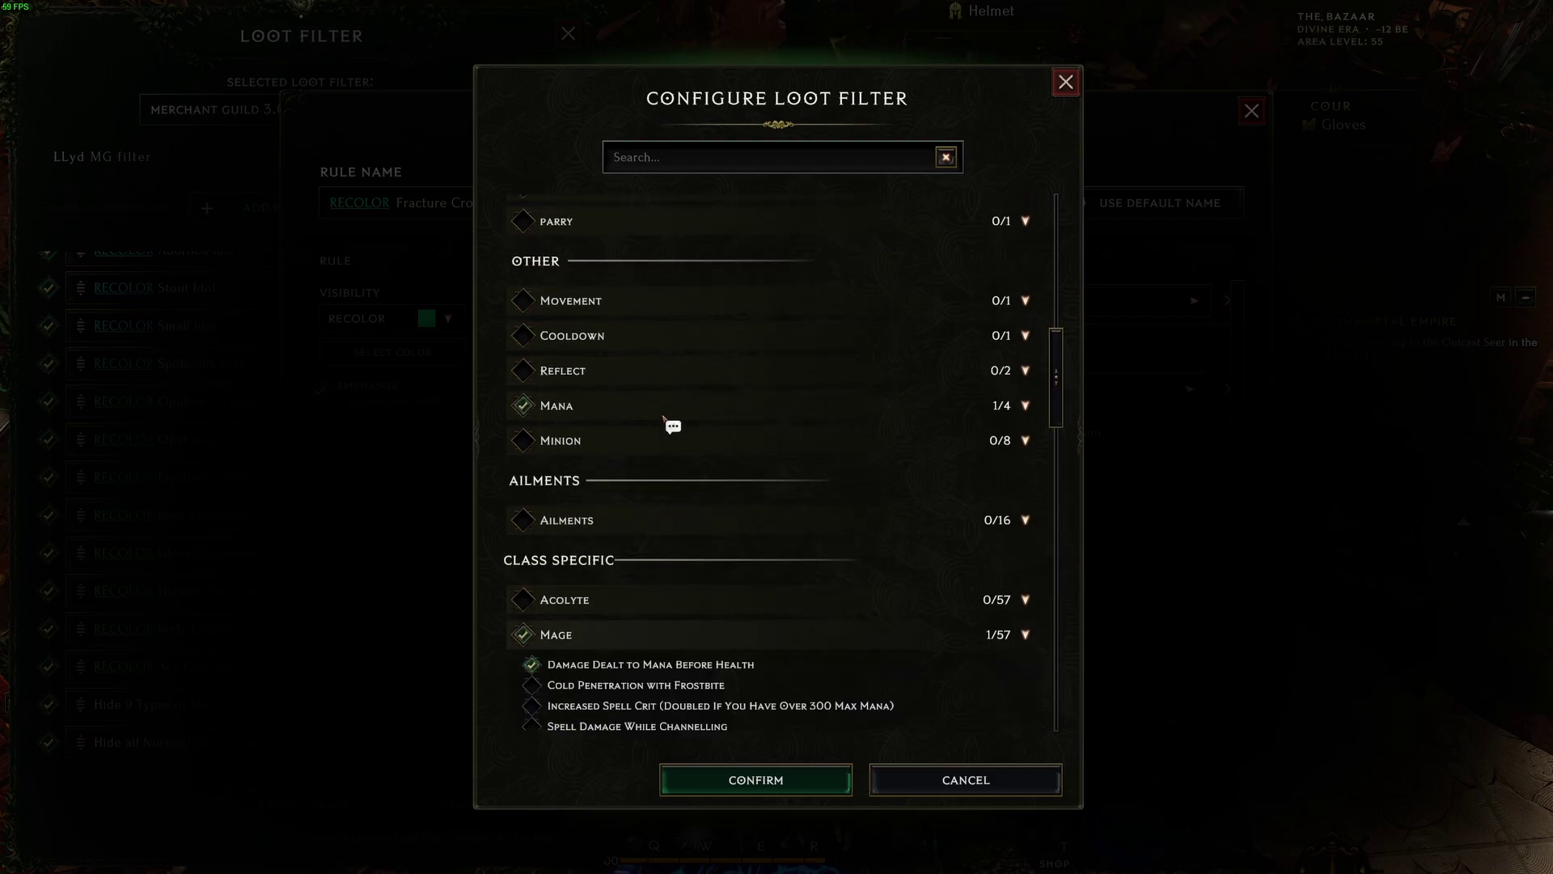
left_click(670, 409)
scroll(760, 453, "down", 1)
scroll(761, 588, "down", 1)
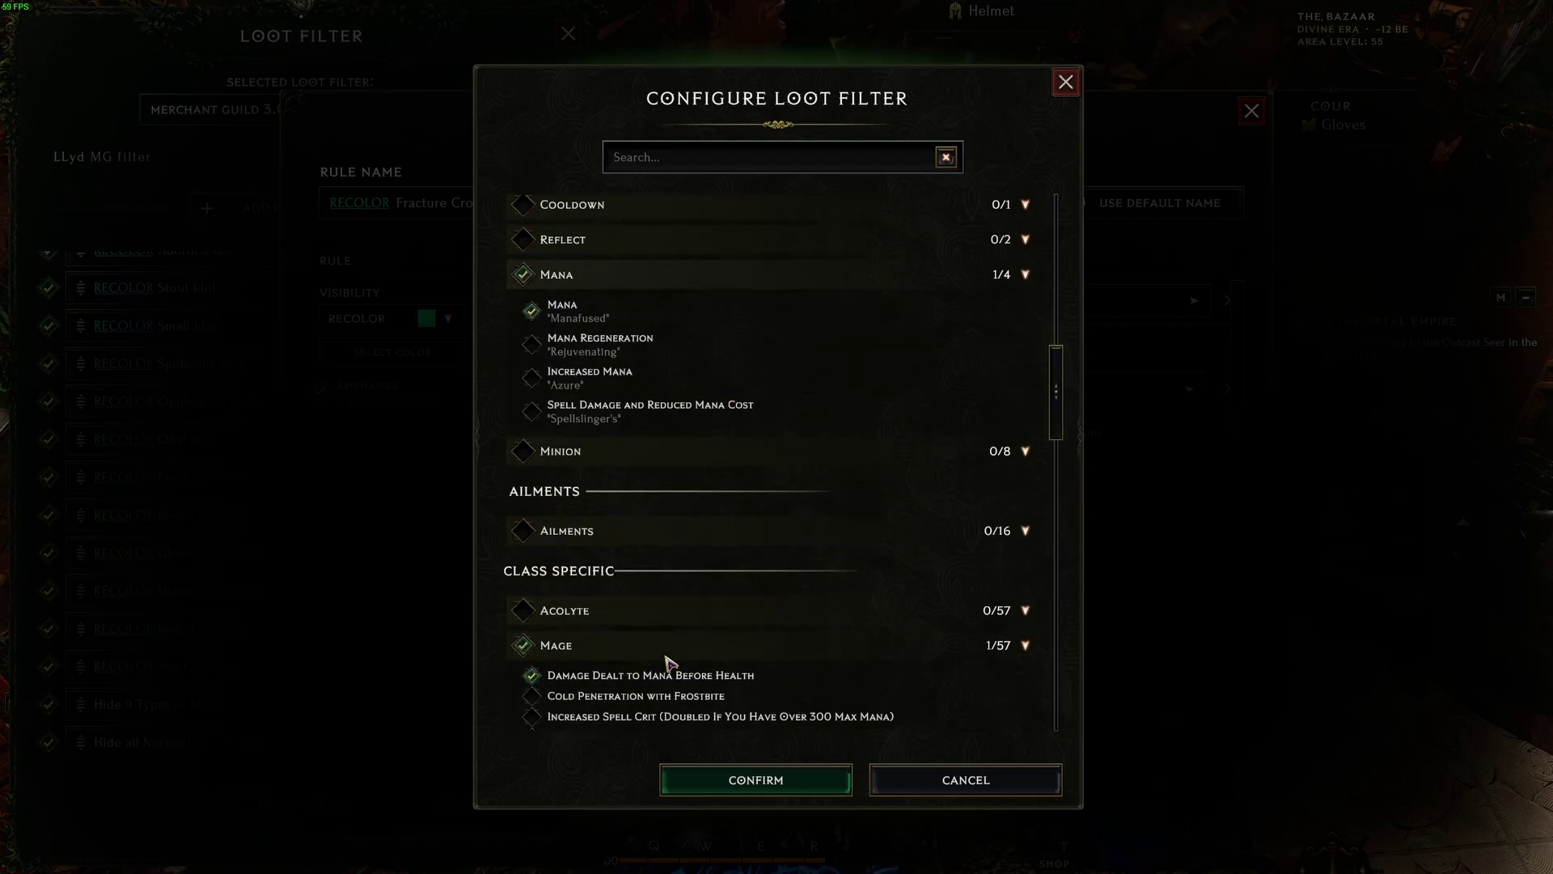
left_click(1065, 84)
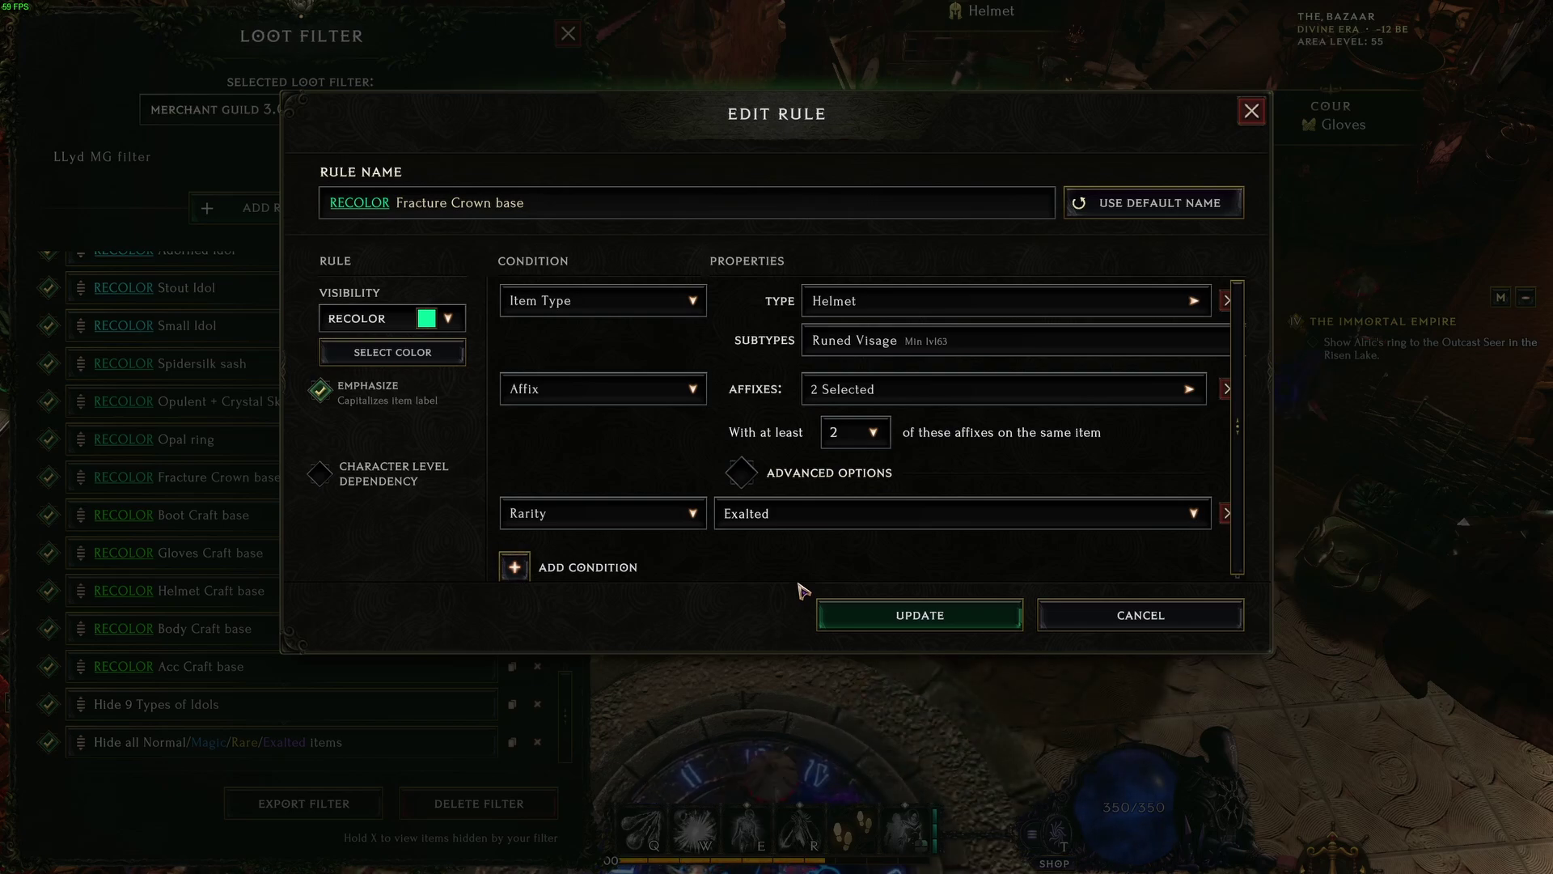
left_click(929, 621)
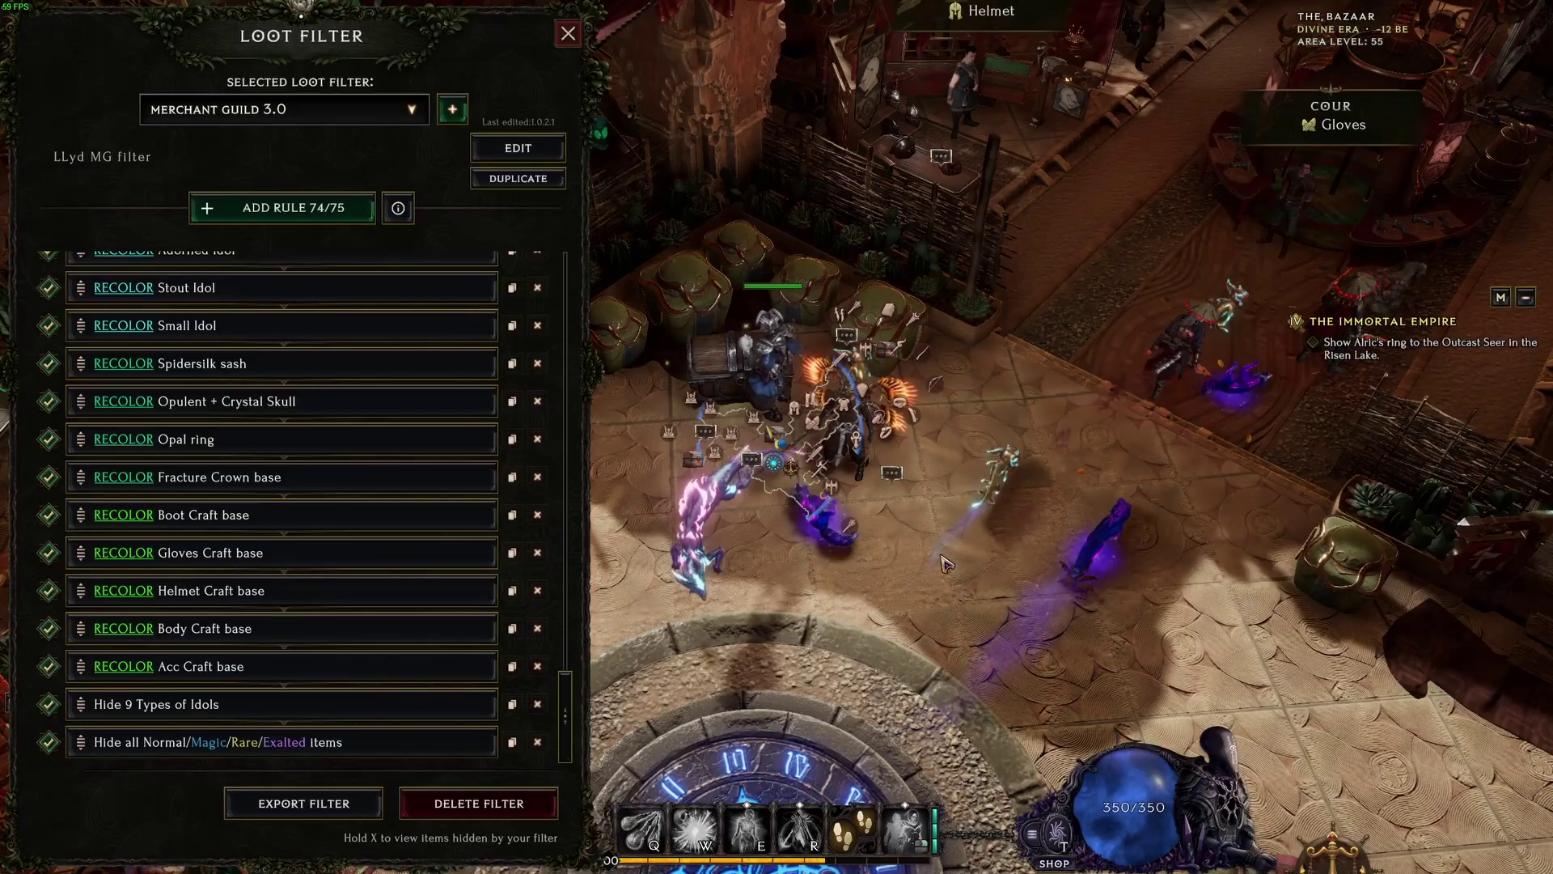
- Search the helmet bazaar for Fractured Crown listings sorted by gold, low to high
left_click(964, 10)
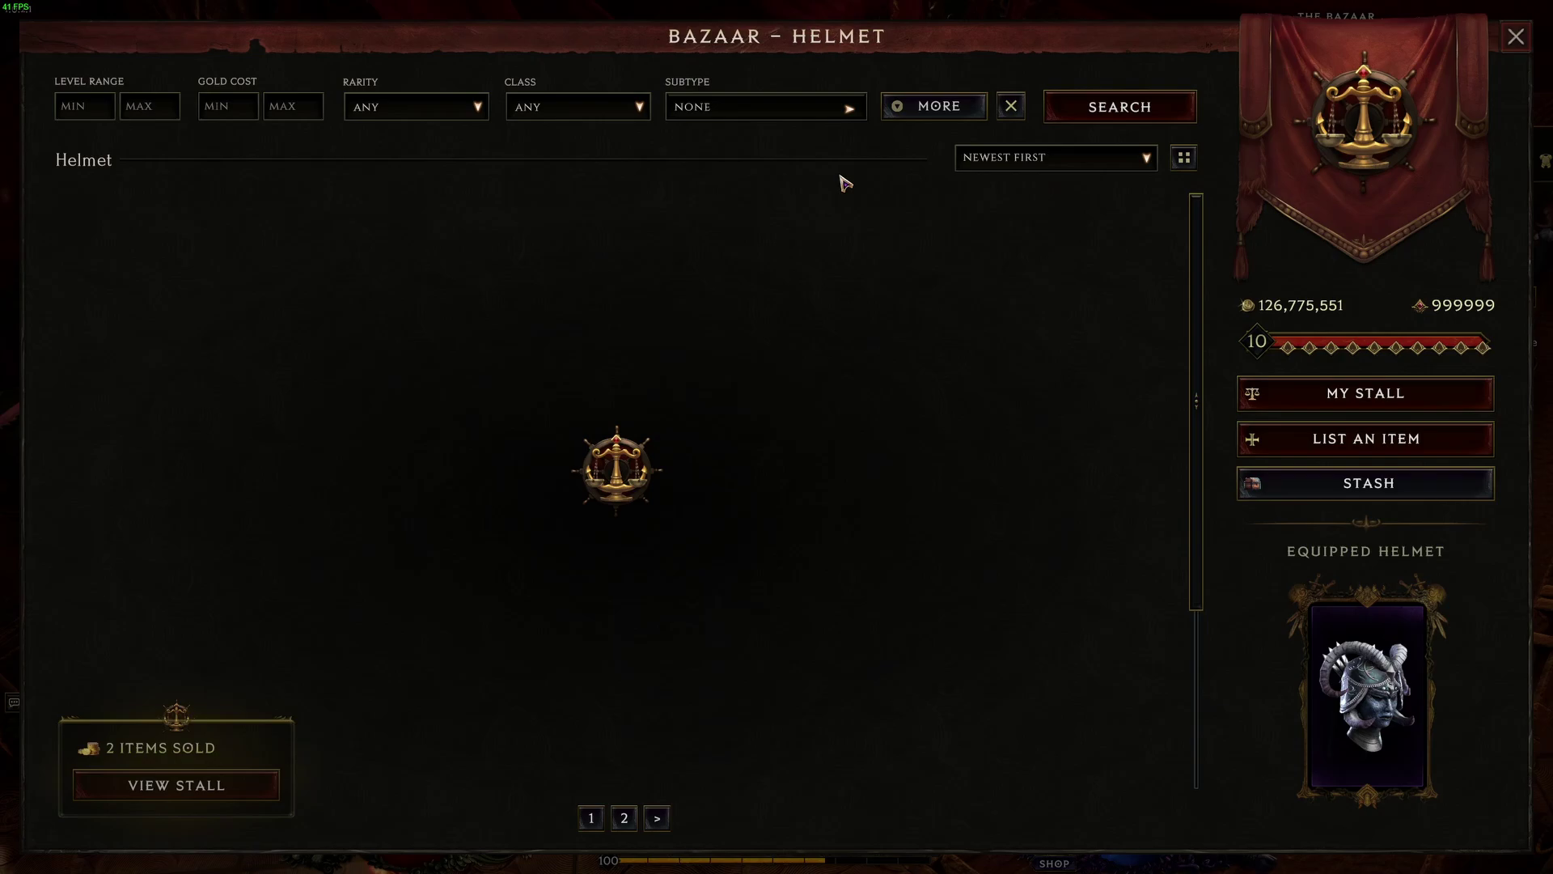
left_click(919, 113)
left_click(588, 251)
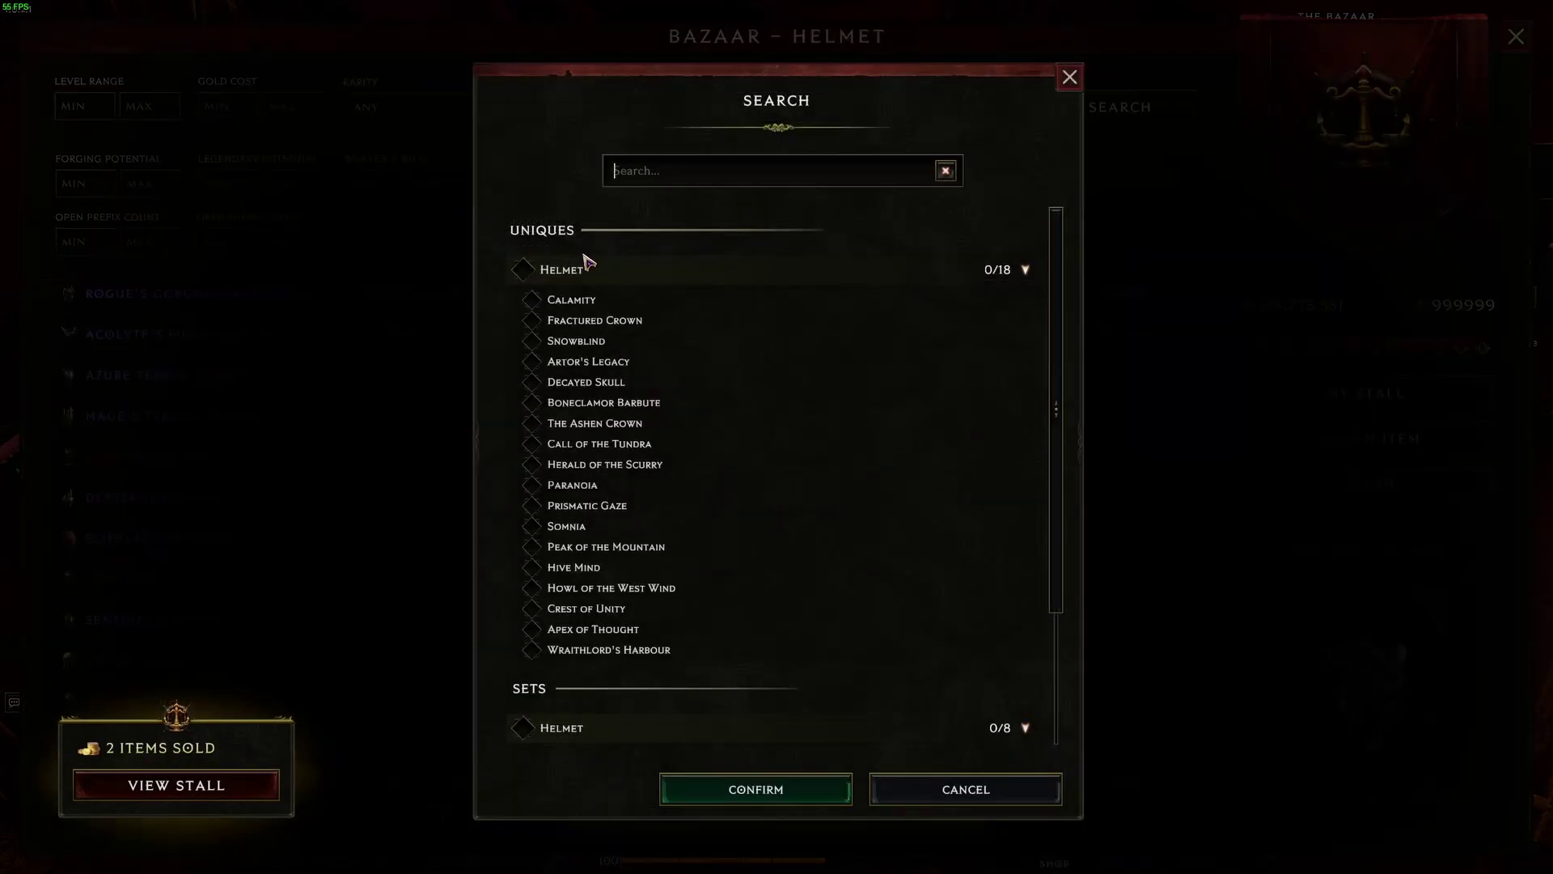
left_click(588, 324)
left_click(755, 786)
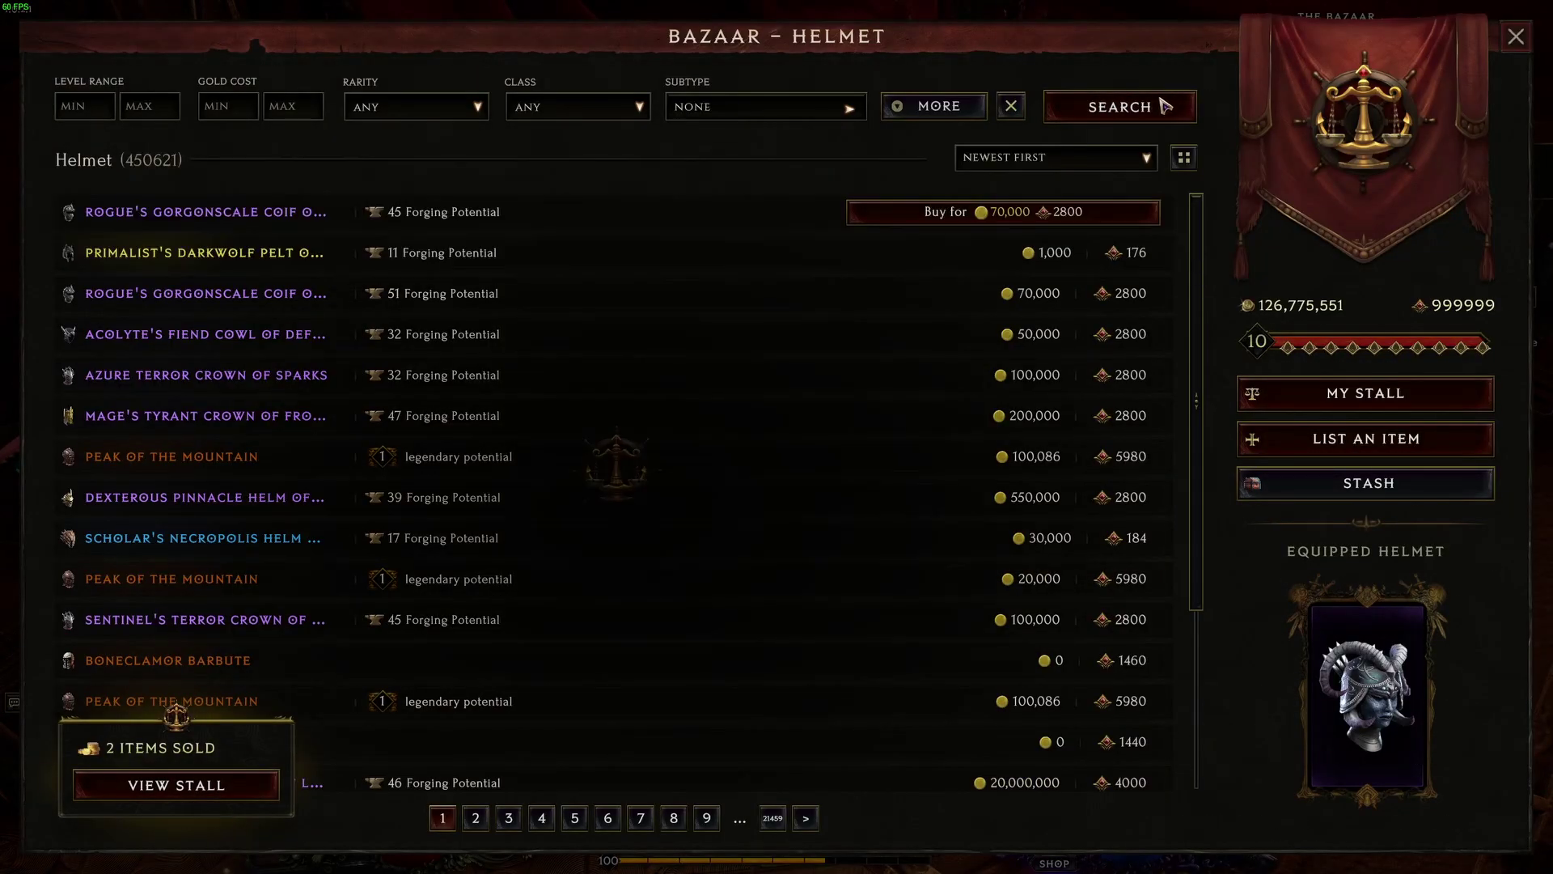
left_click(1076, 158)
left_click(1046, 218)
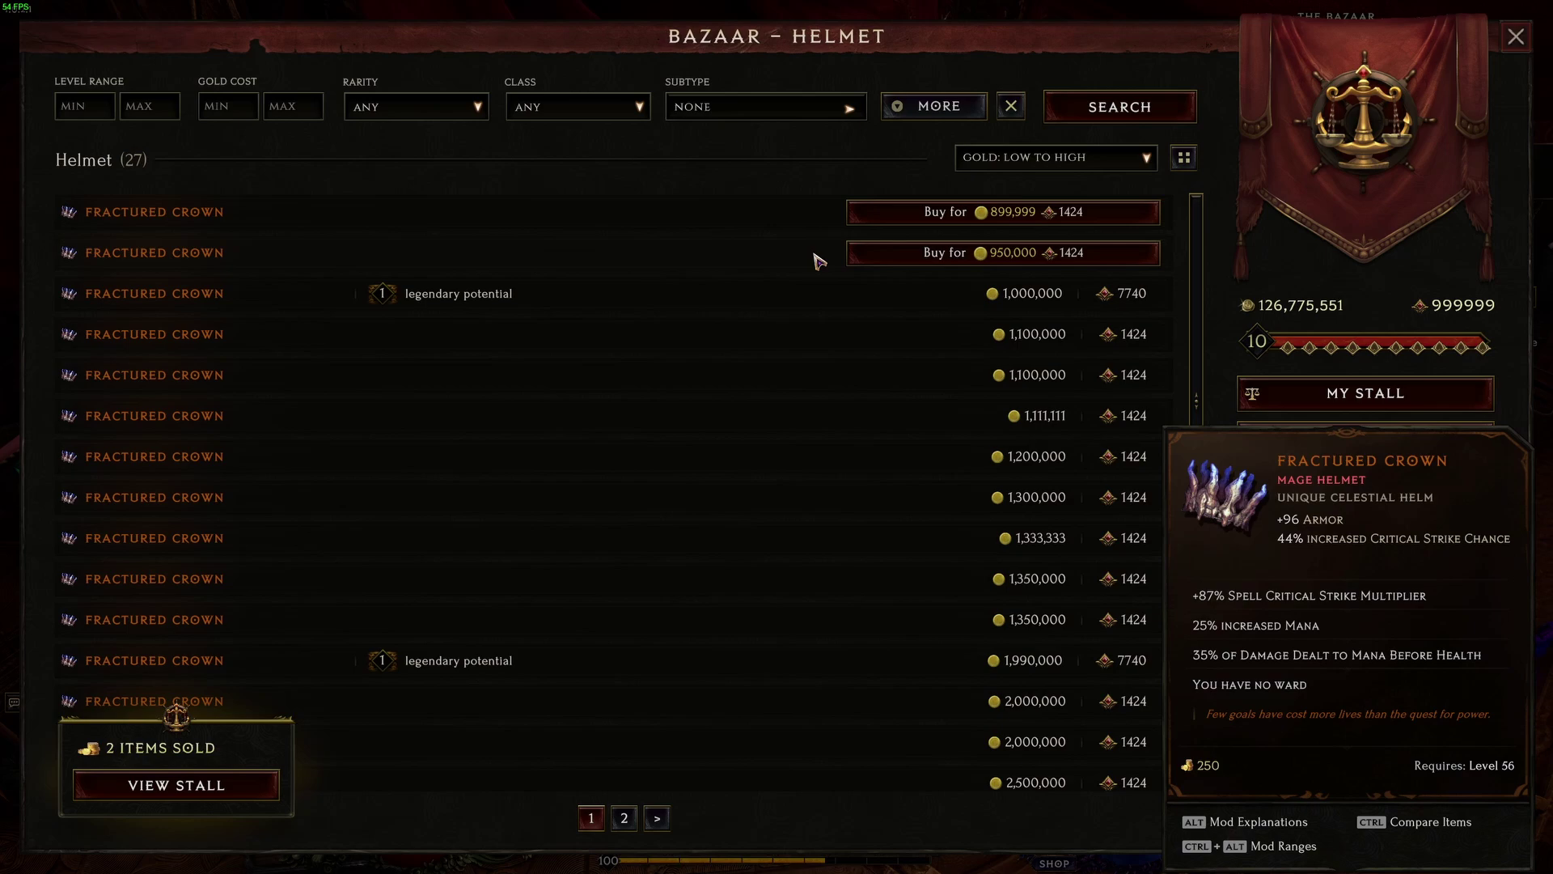
mouse_move(900, 340)
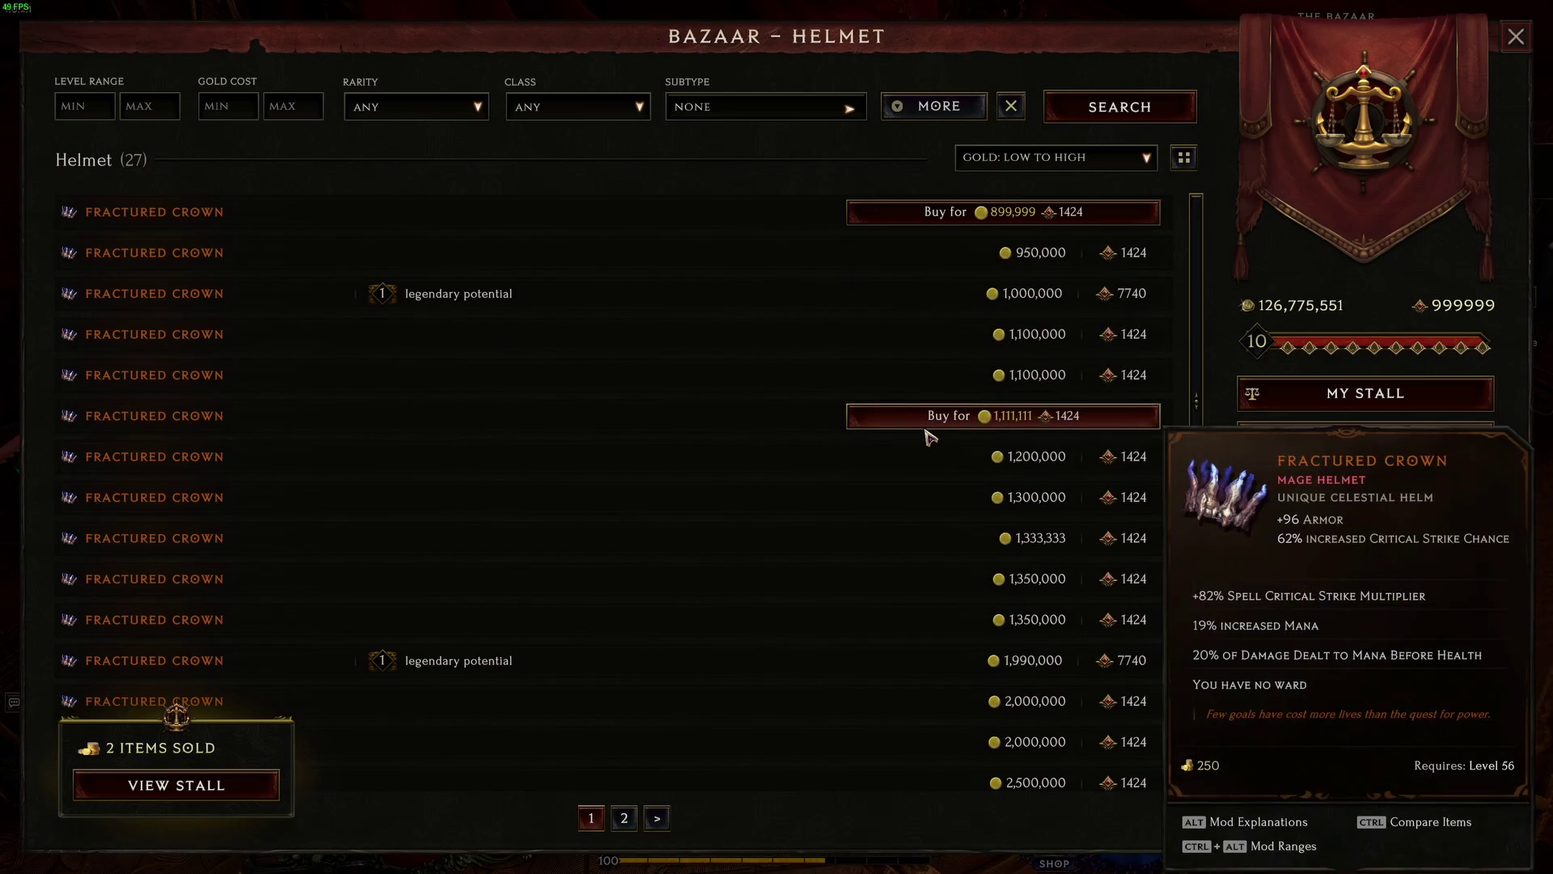
- Leave the helmet bazaar and bring back the loot filter rule list
key("Escape")
mouse_move(883, 566)
left_mouse_down()
mouse_move(596, 520)
mouse_move(614, 501)
mouse_move(794, 483)
left_mouse_up()
key("f")
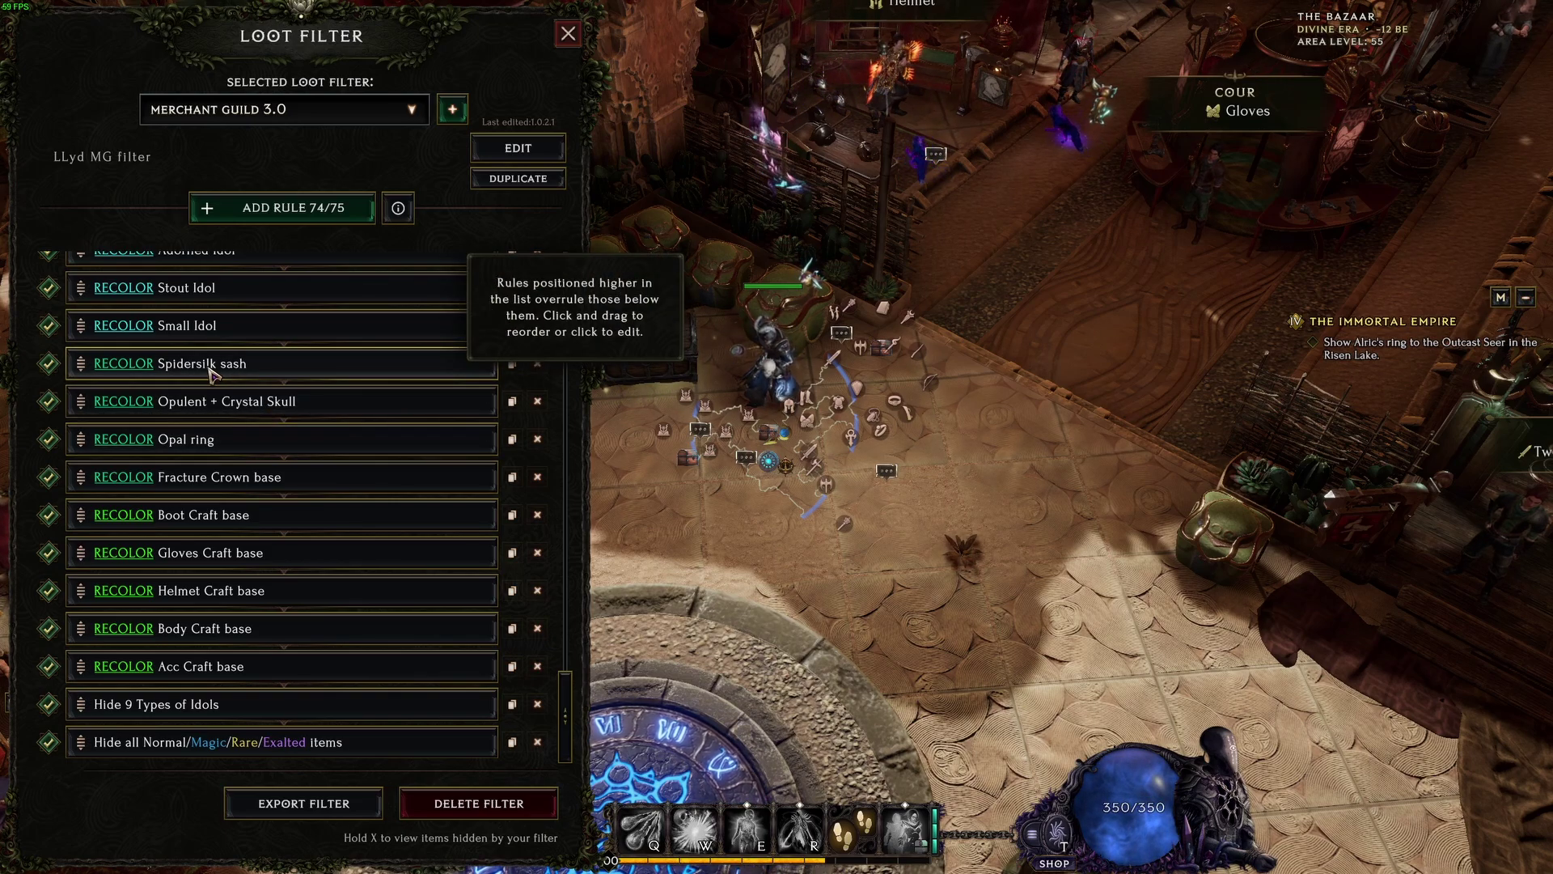
- Open the character inventory to look over its items, then close it
key("i")
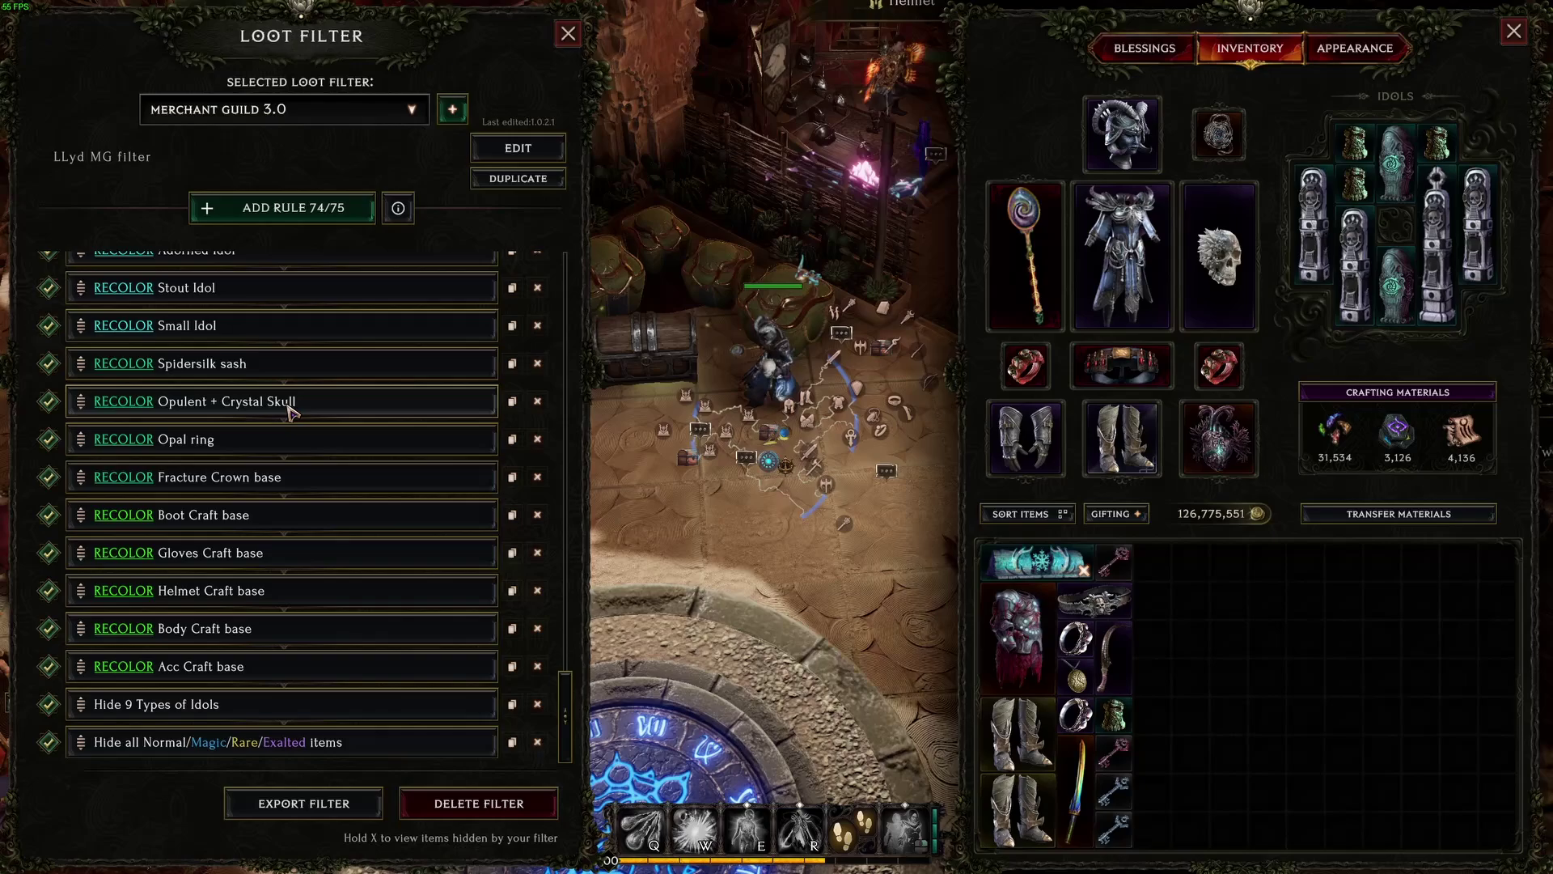
mouse_move(1217, 253)
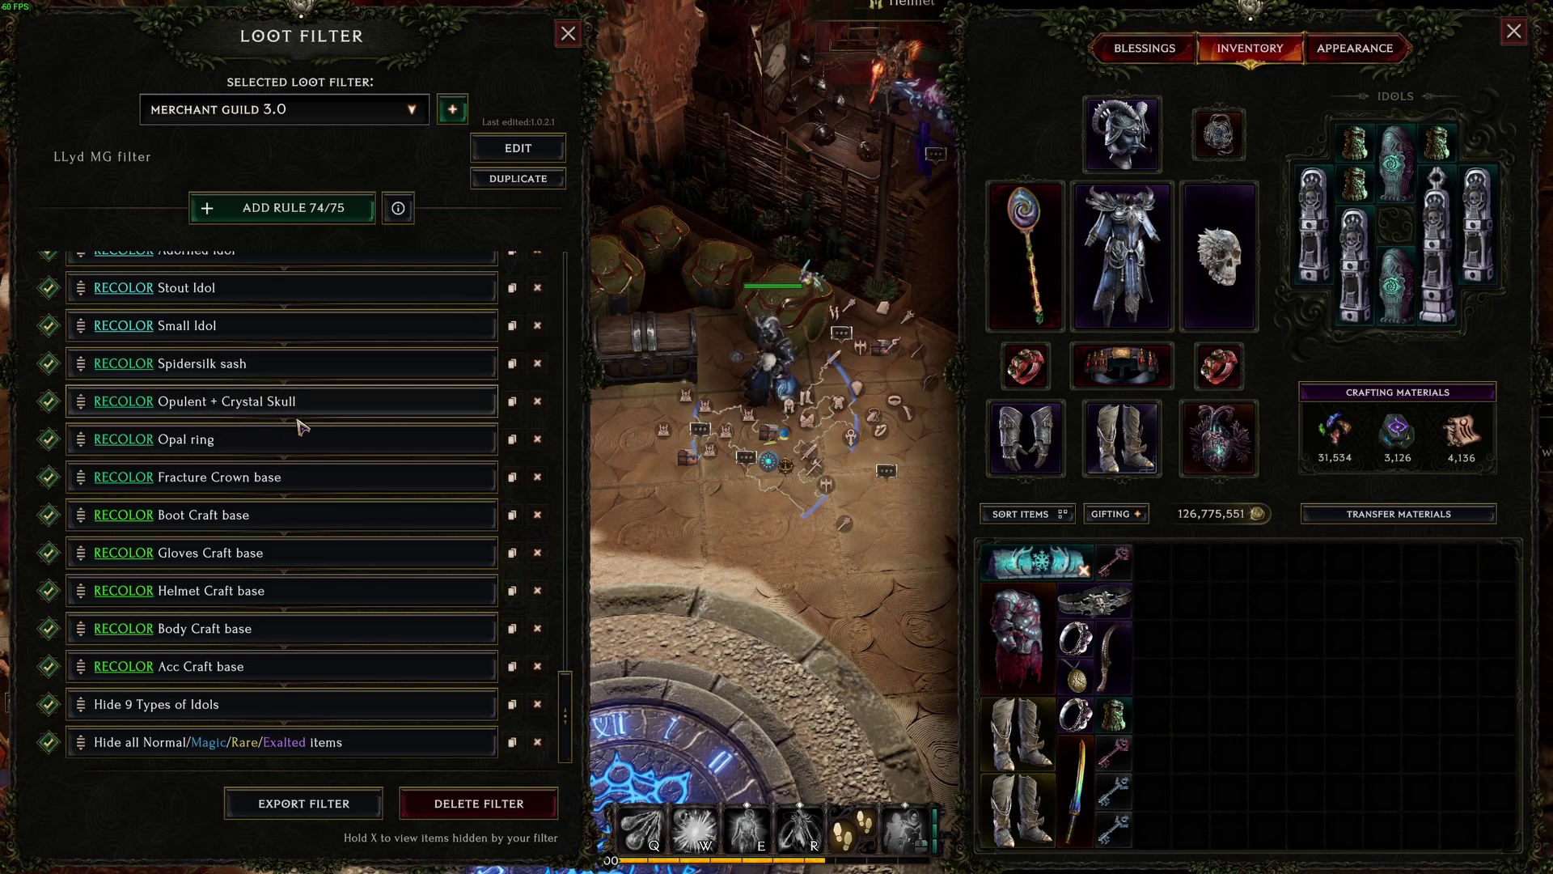
key("i")
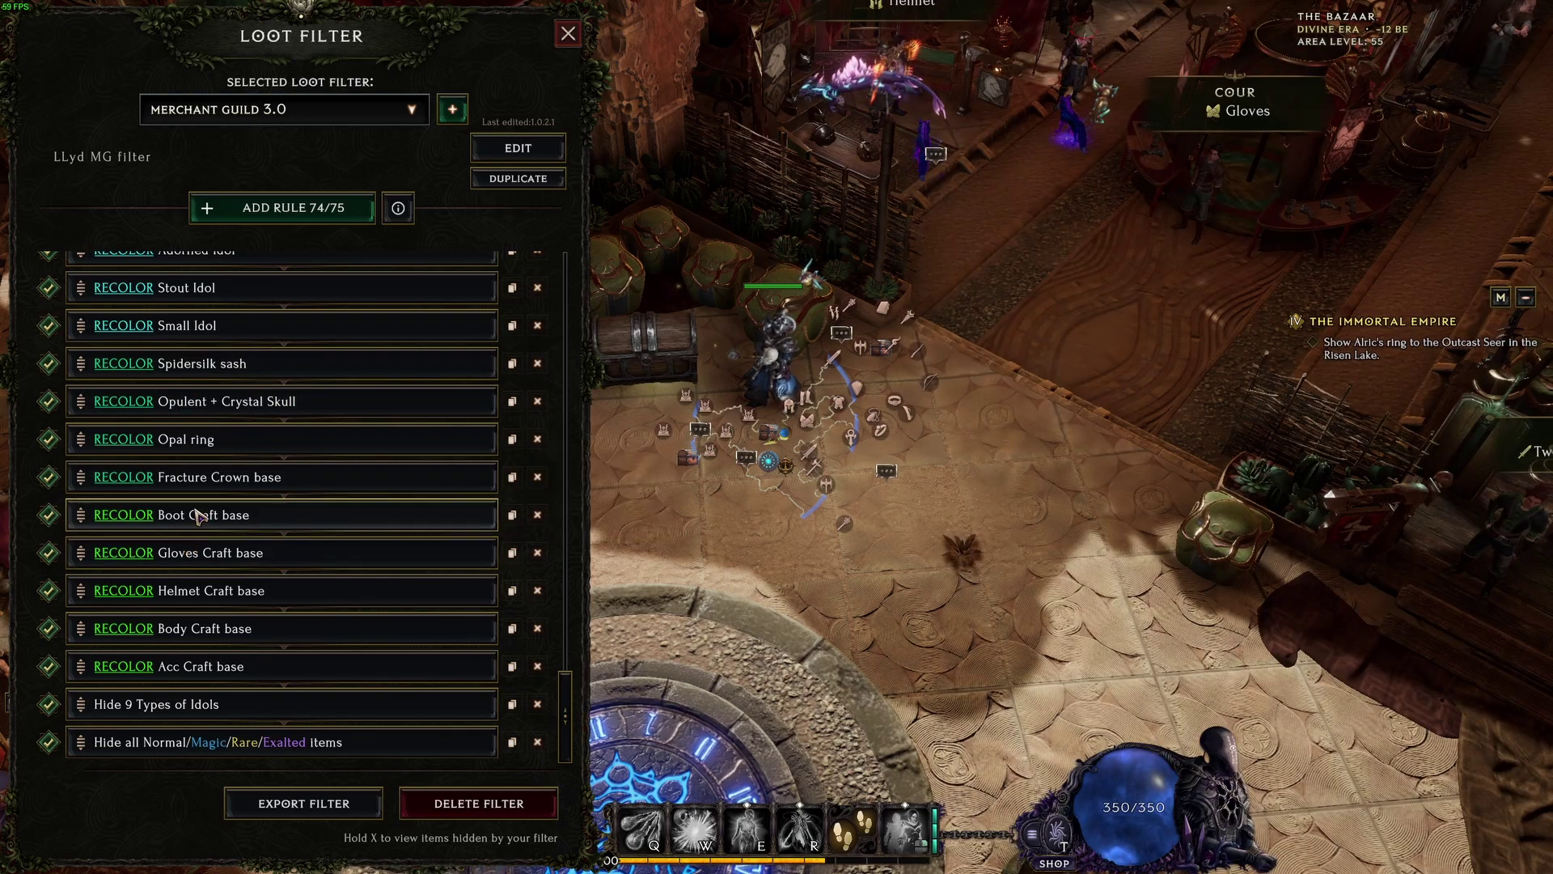
- Place the Acolyte's Heretic Garb in the Trade tab's Craft section, then reopen the loot filter list
left_click(659, 352)
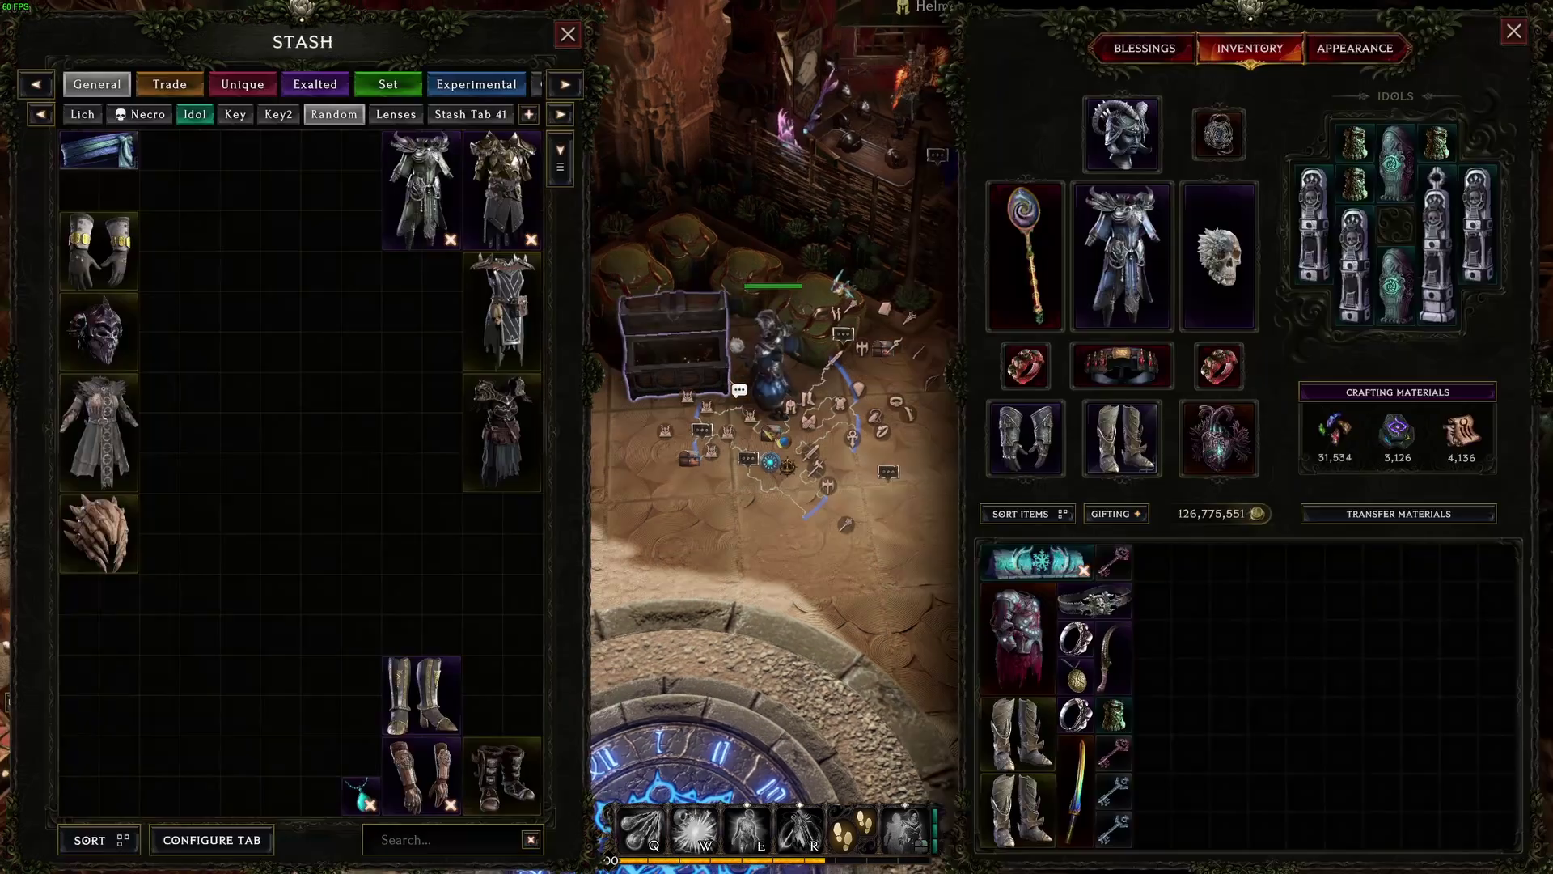
left_click(170, 84)
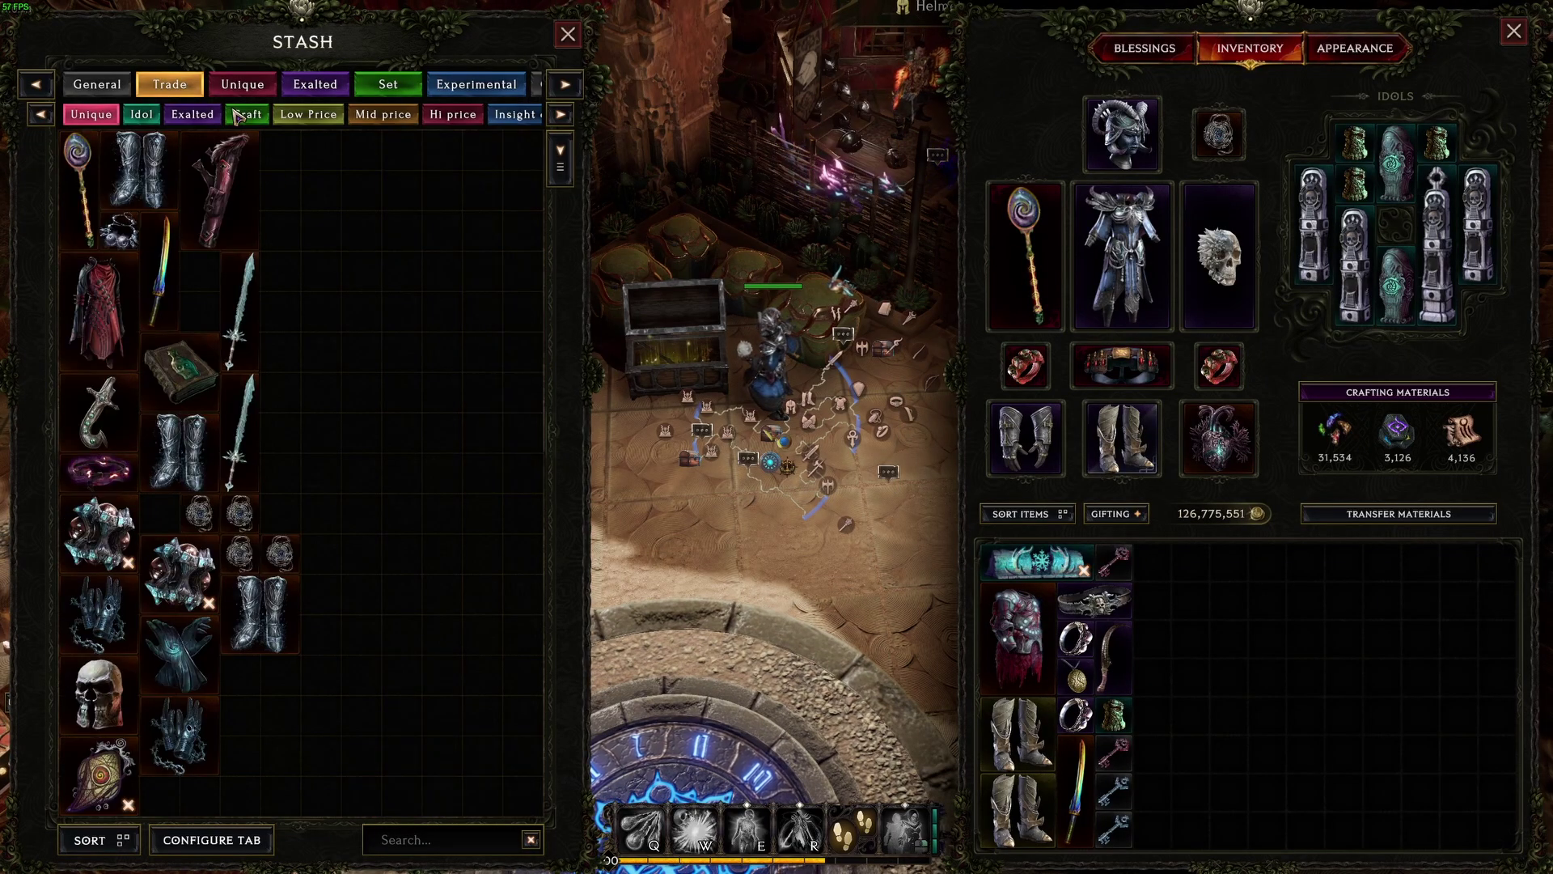
left_click(141, 114)
left_click(91, 199)
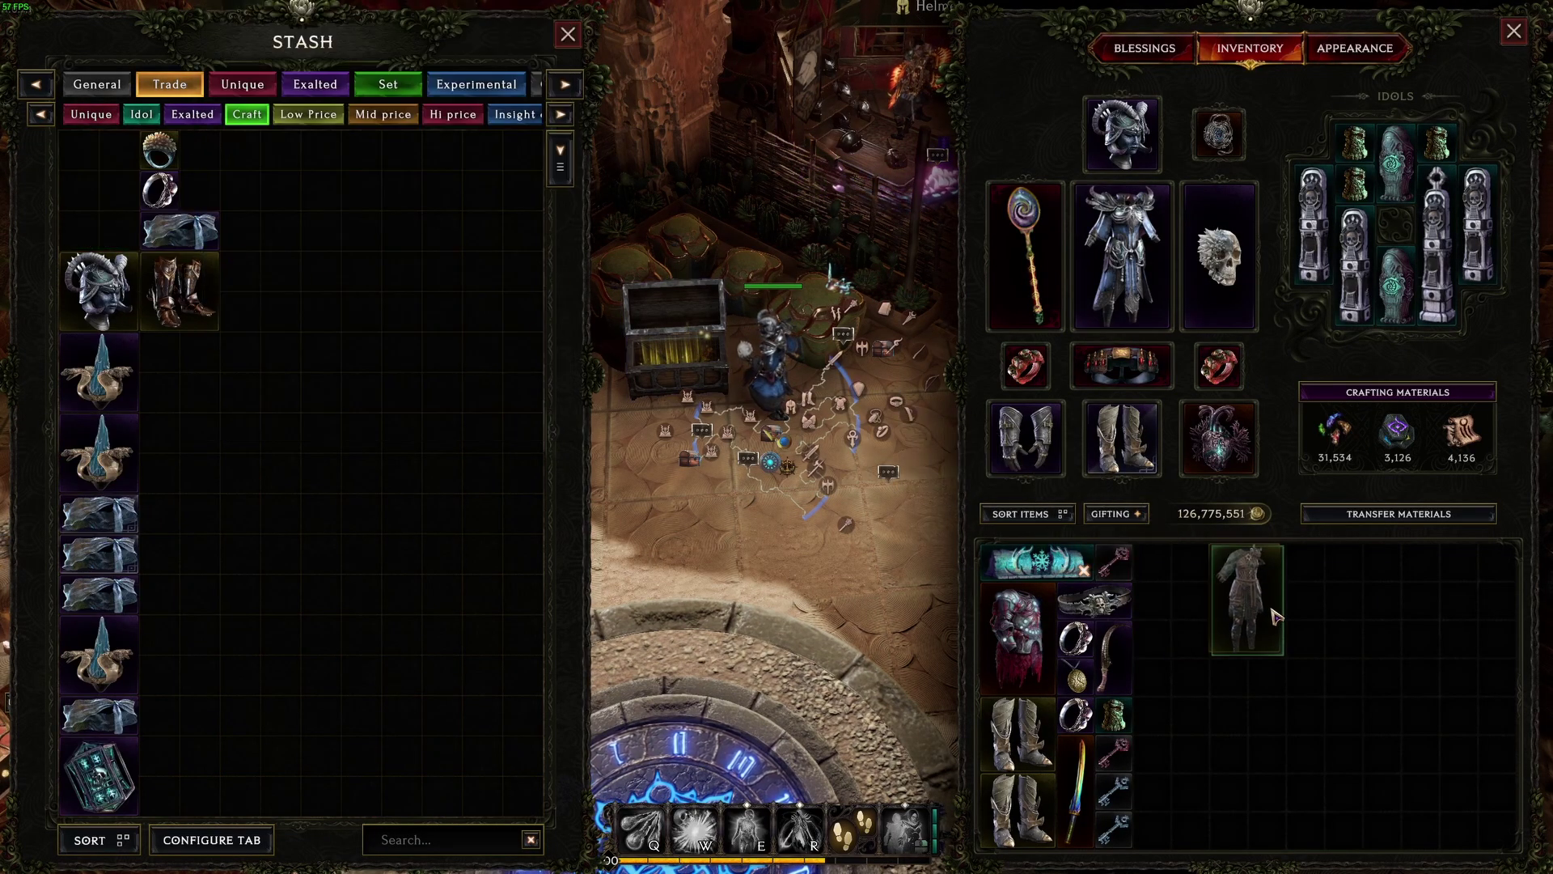
left_click(1217, 637)
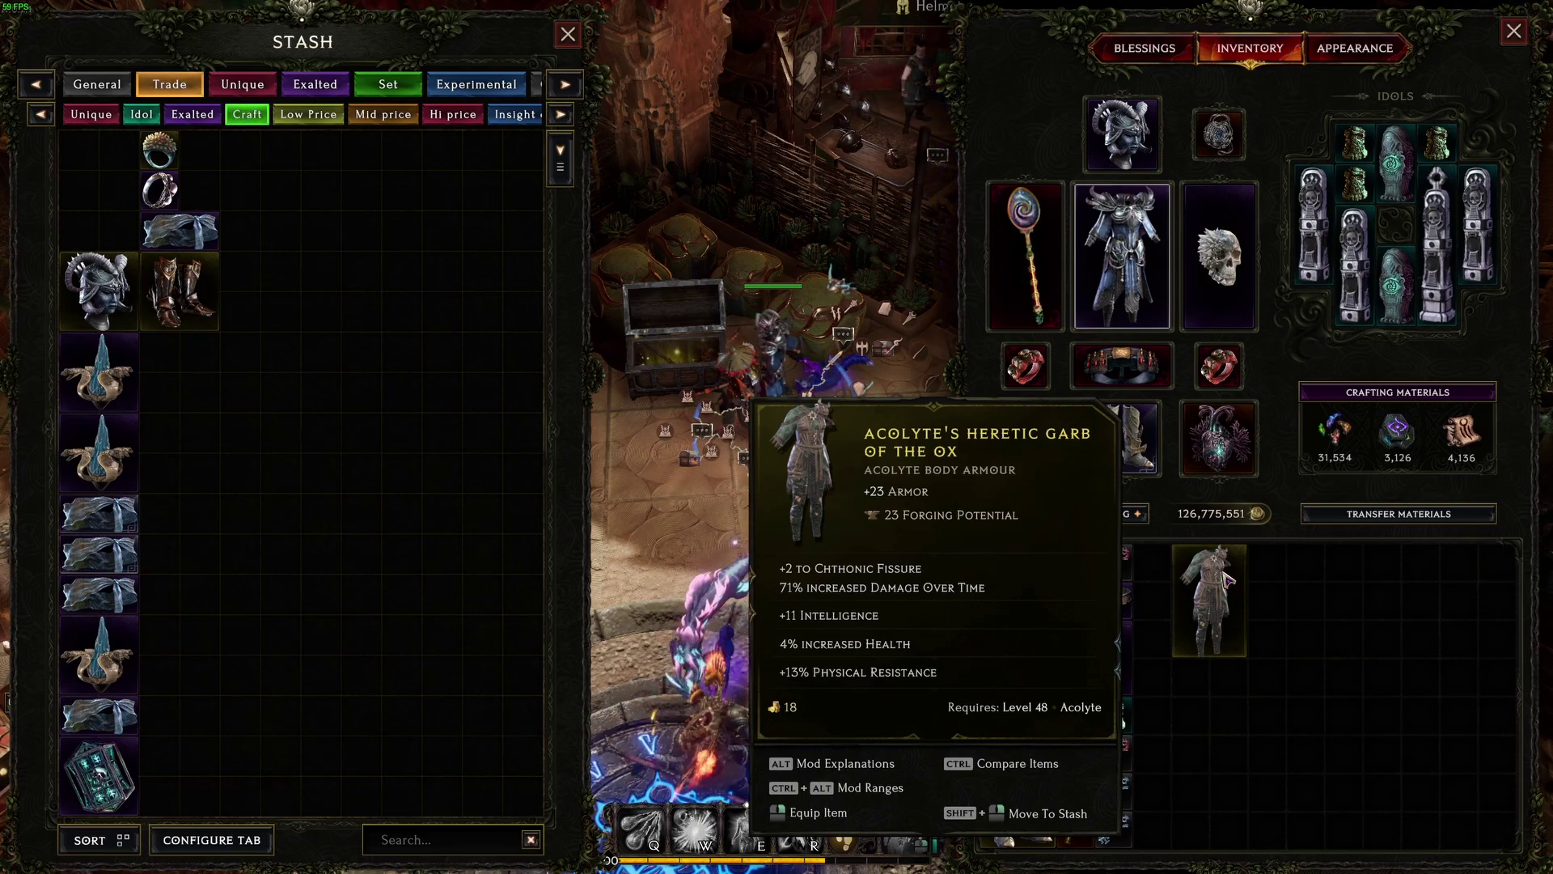
left_click(1208, 619, "shift")
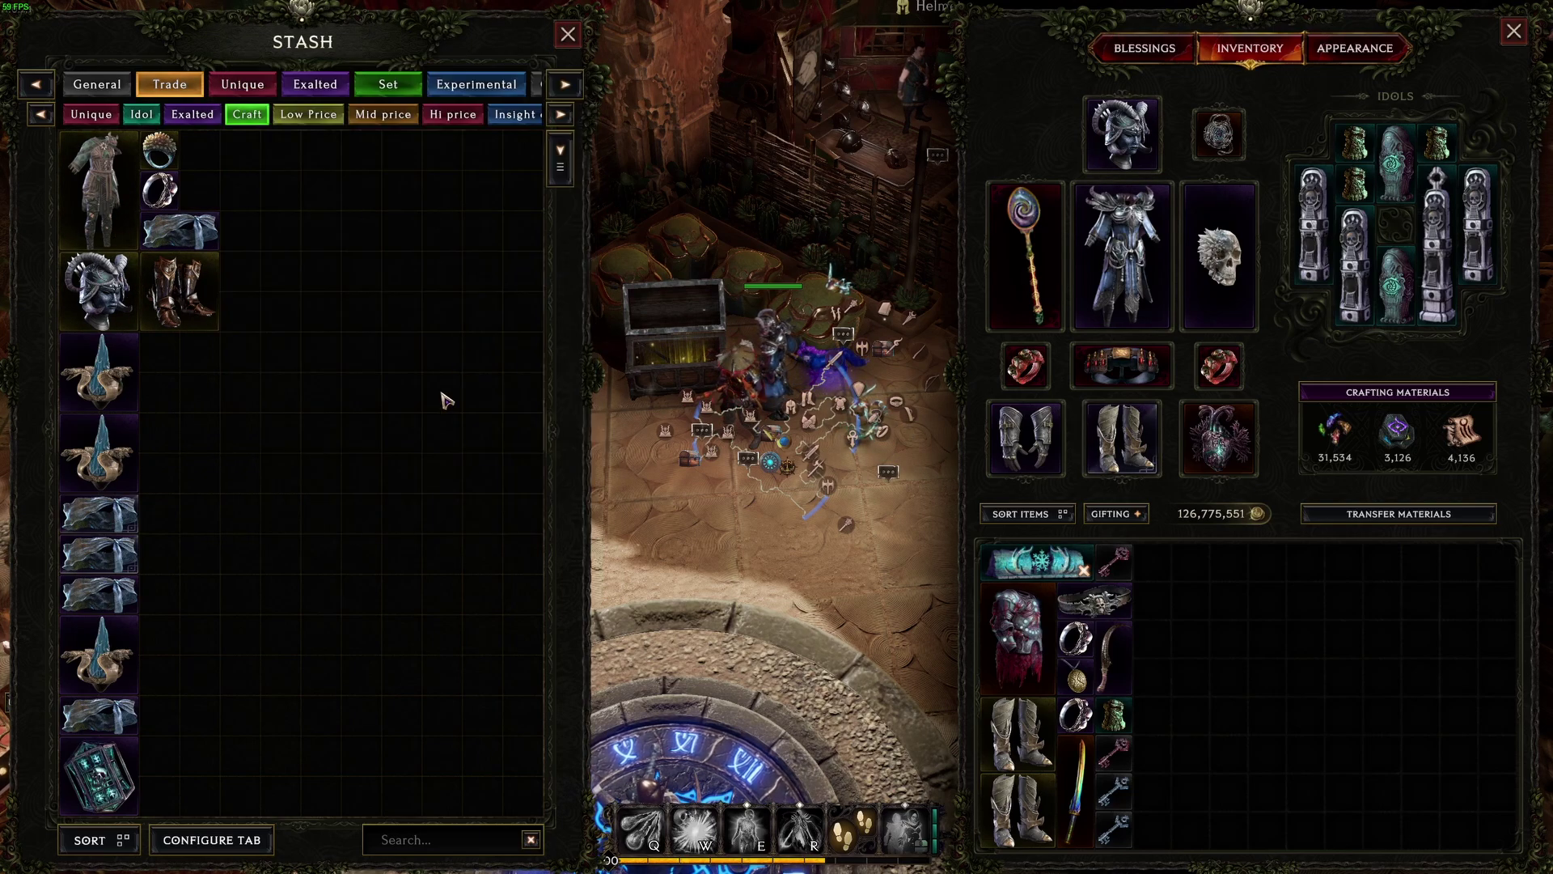
key("f")
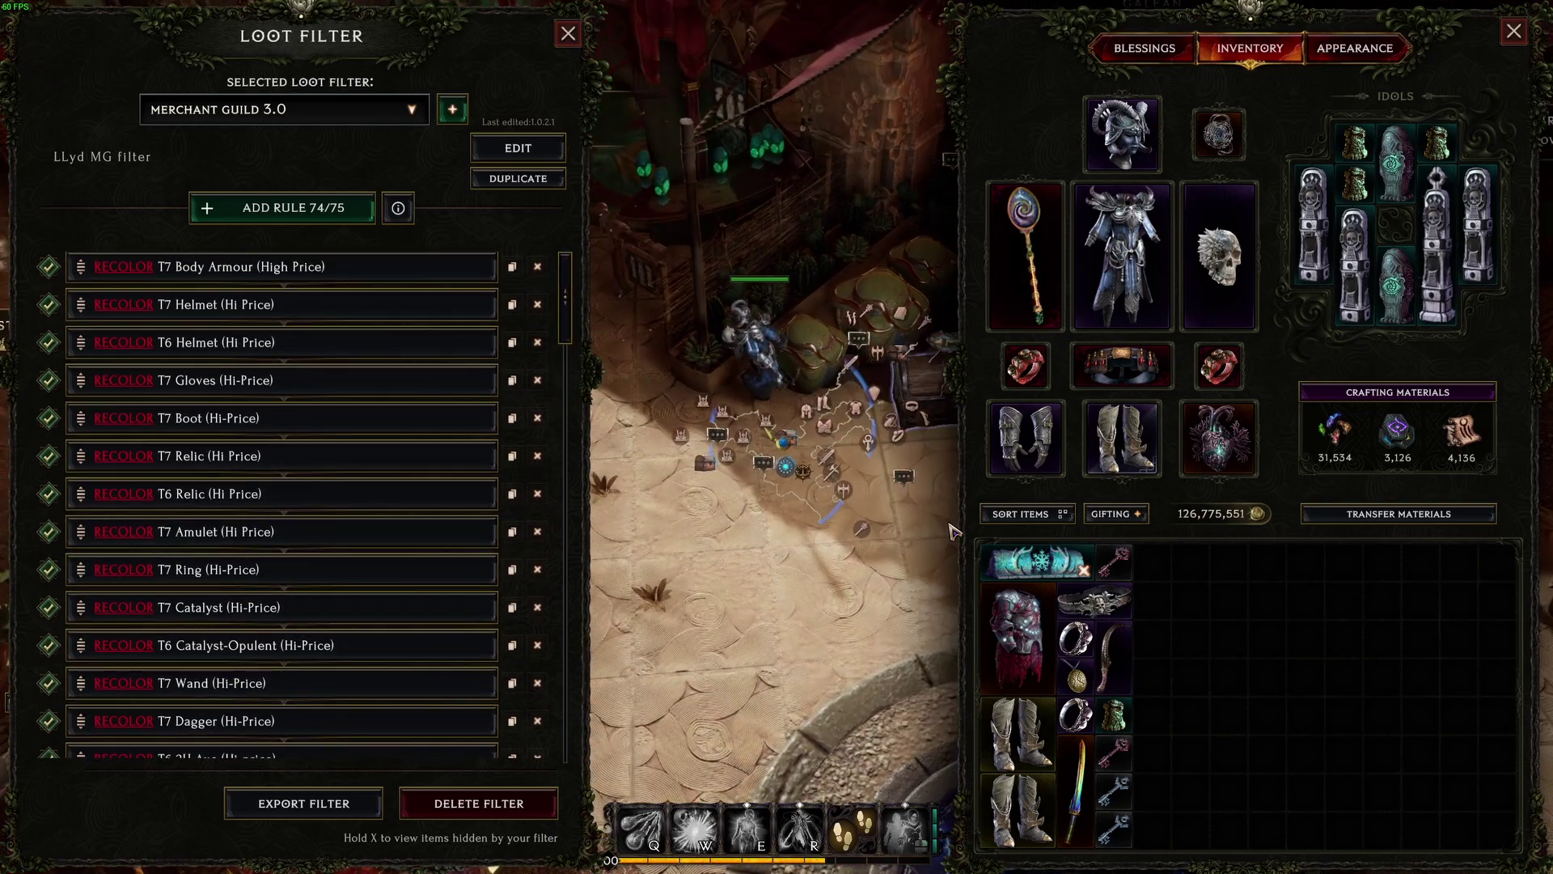
- Close the inventory and loot filter list in Last Epoch and switch to Chrome
left_click(952, 530)
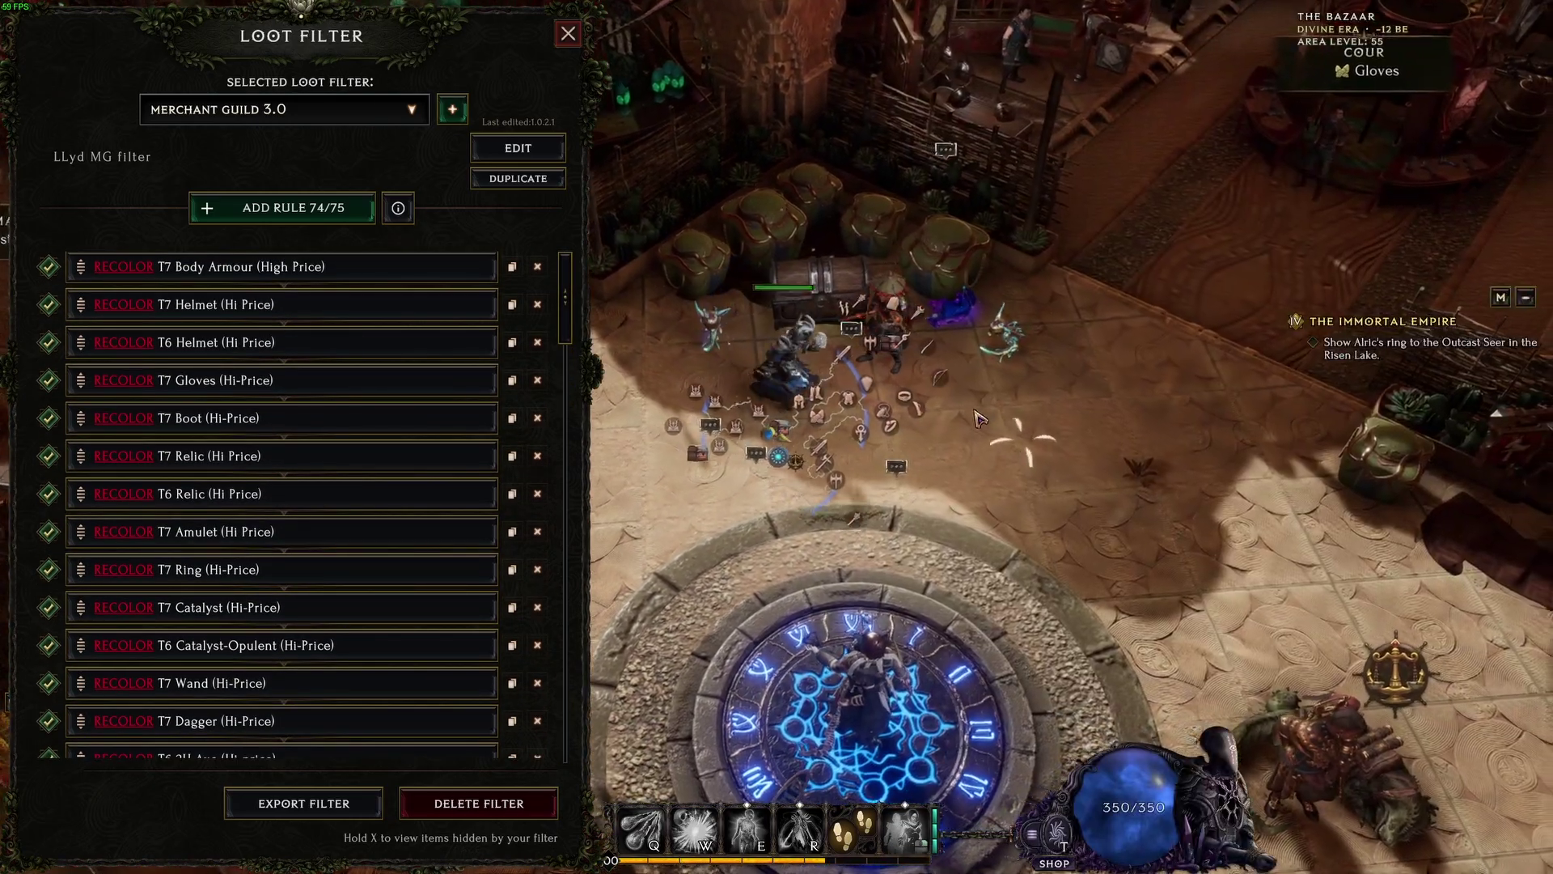
key("i")
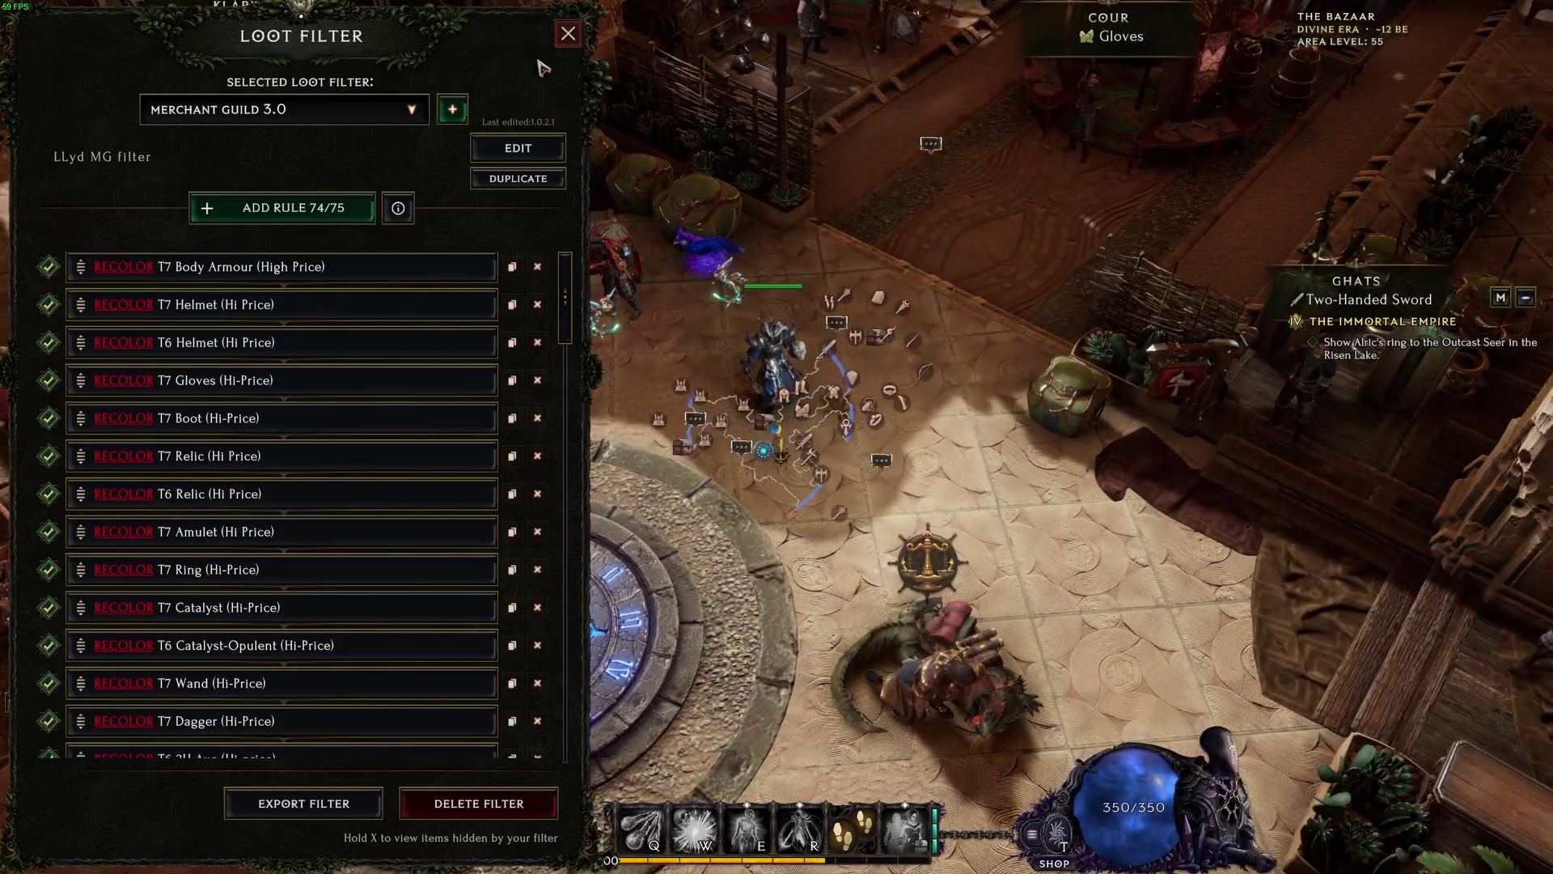
key("Escape")
key("alt+Tab")
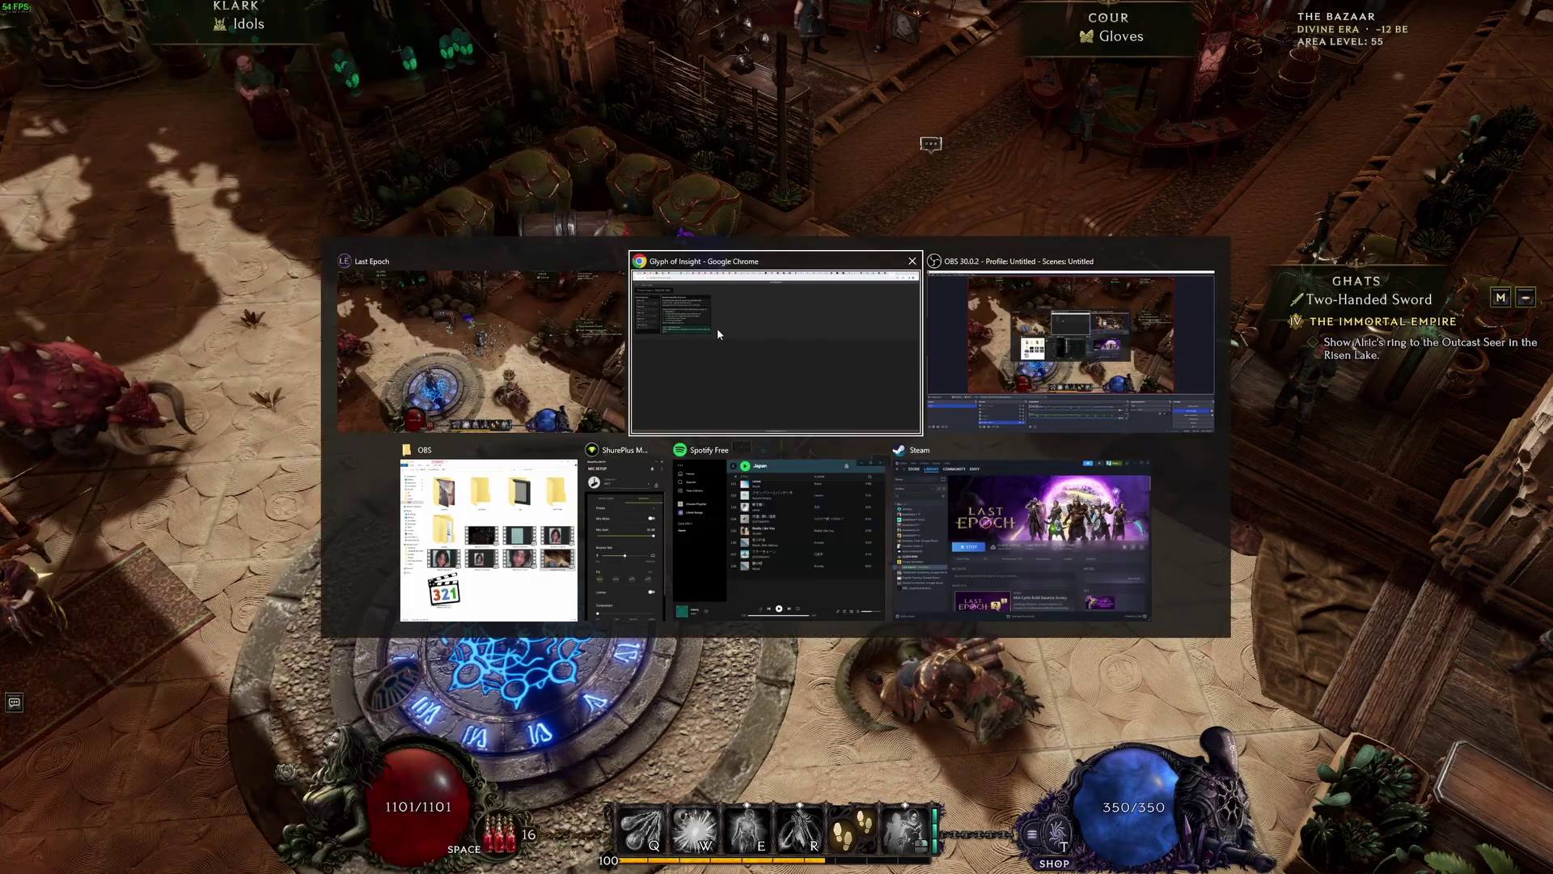
- Open the LE Item PL spreadsheet's Exalted item sheet and select its block of price tables
left_click(1301, 14)
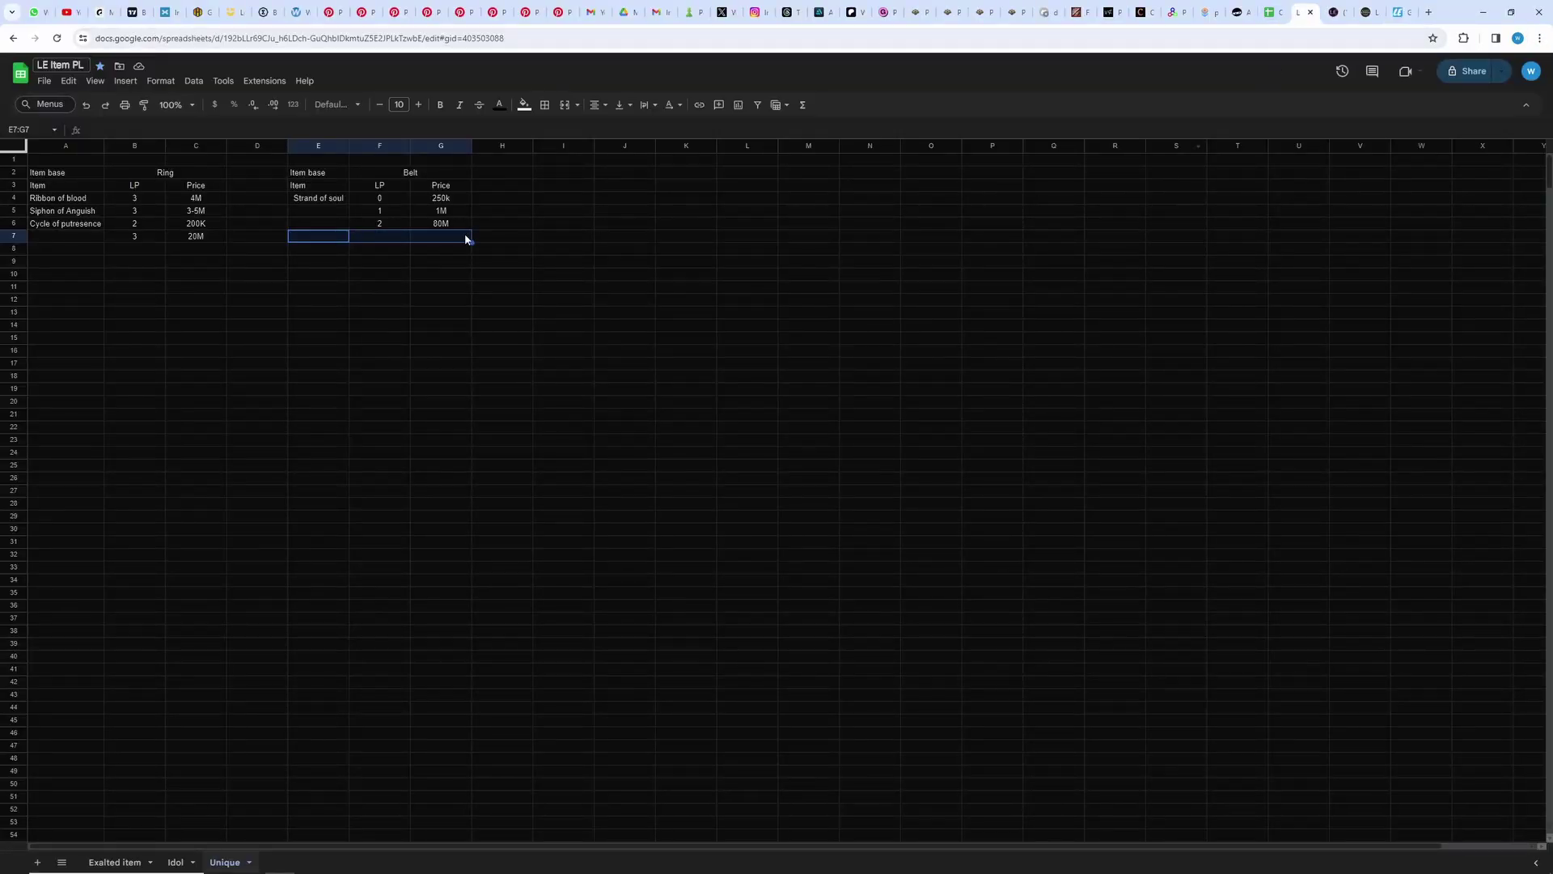
left_click(115, 861)
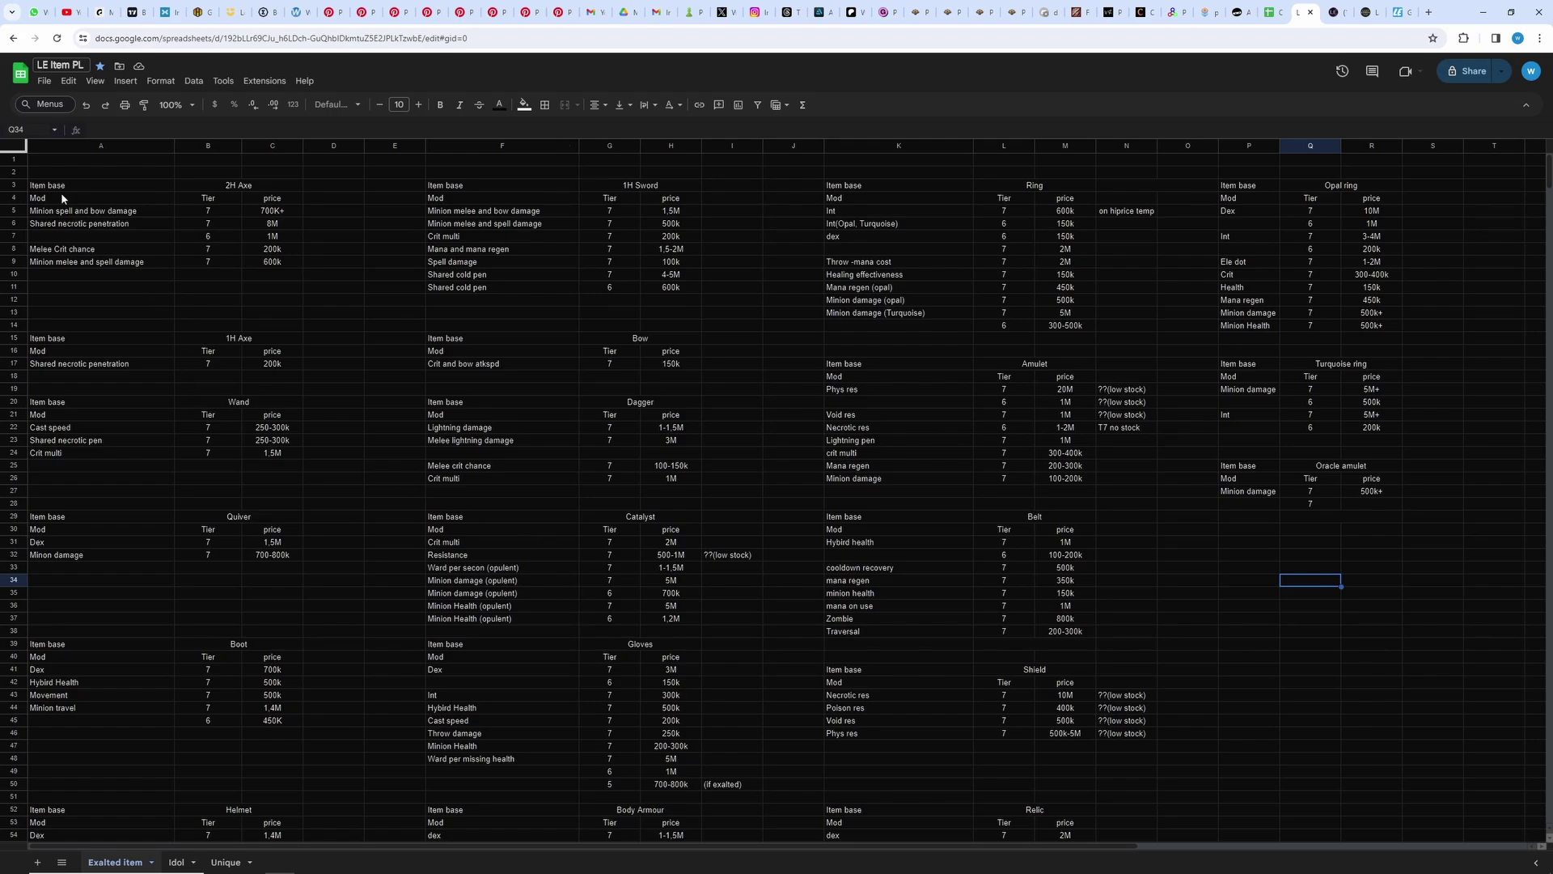
left_click(54, 162)
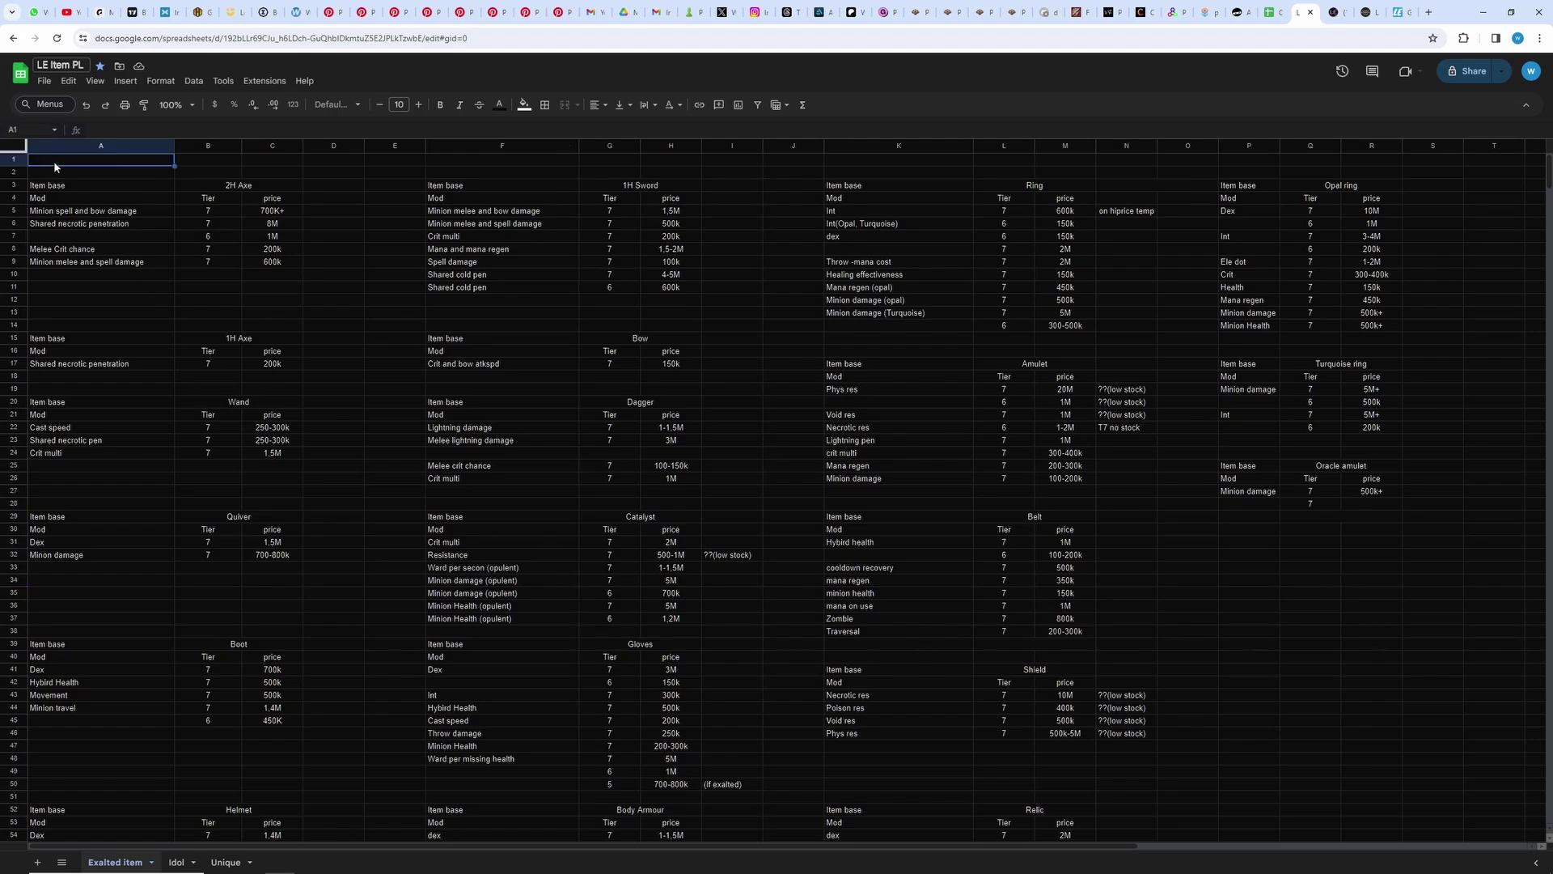
left_click_drag(53, 162, 1313, 762)
scroll(1250, 706, "down", 10)
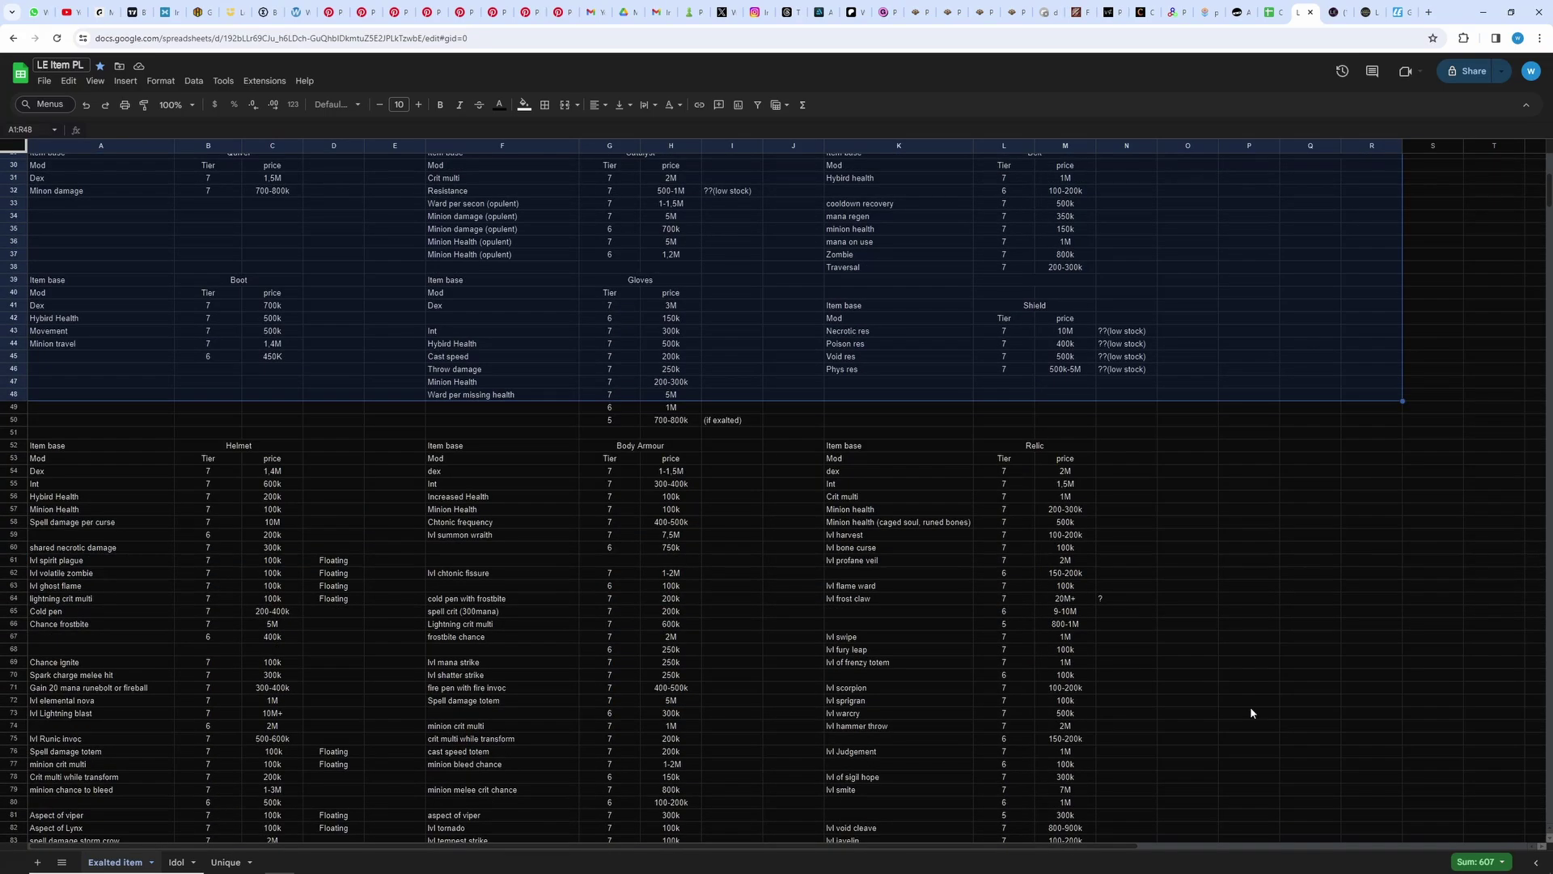
scroll(707, 483, "up", 5)
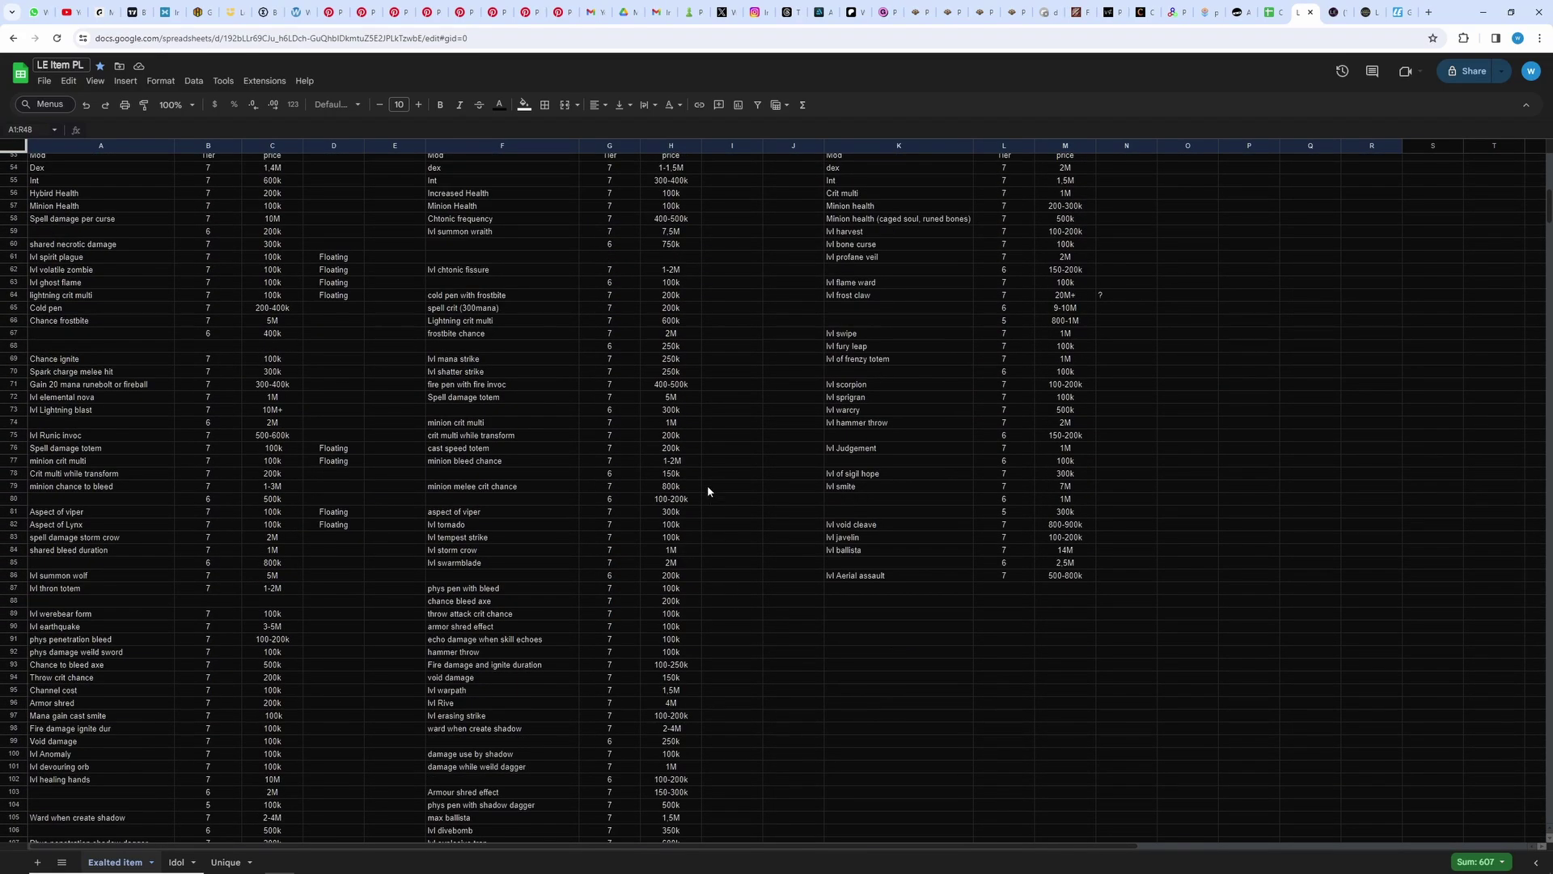
- Pick out the 300k price in H73, highlight tables A1 to R43, and scroll through them
left_click(670, 409)
scroll(486, 388, "up", 13)
scroll(279, 320, "up", 3)
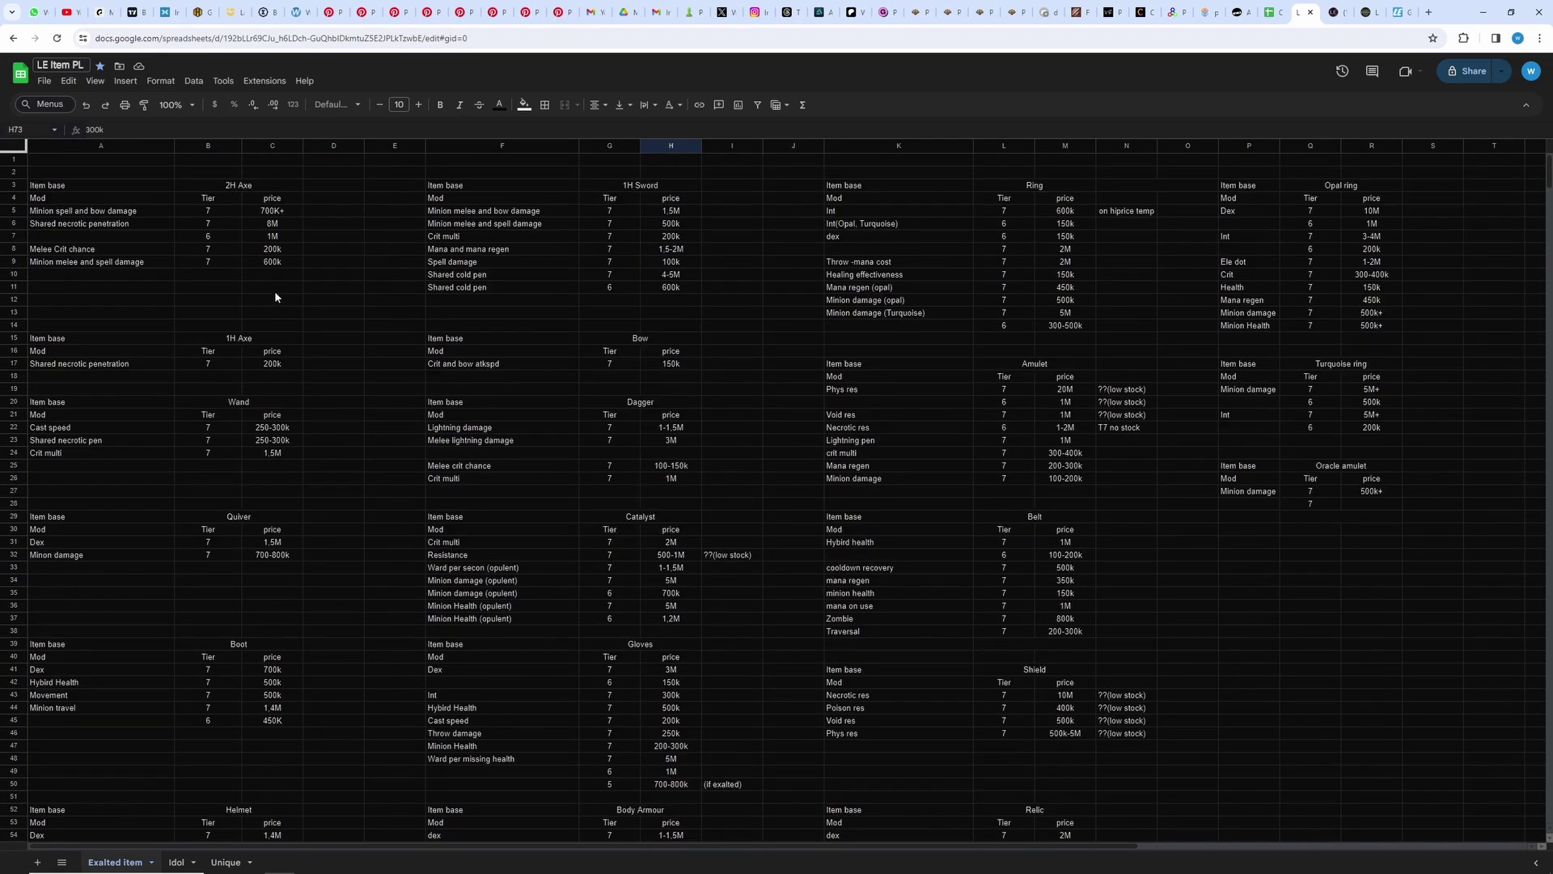
left_click(71, 160)
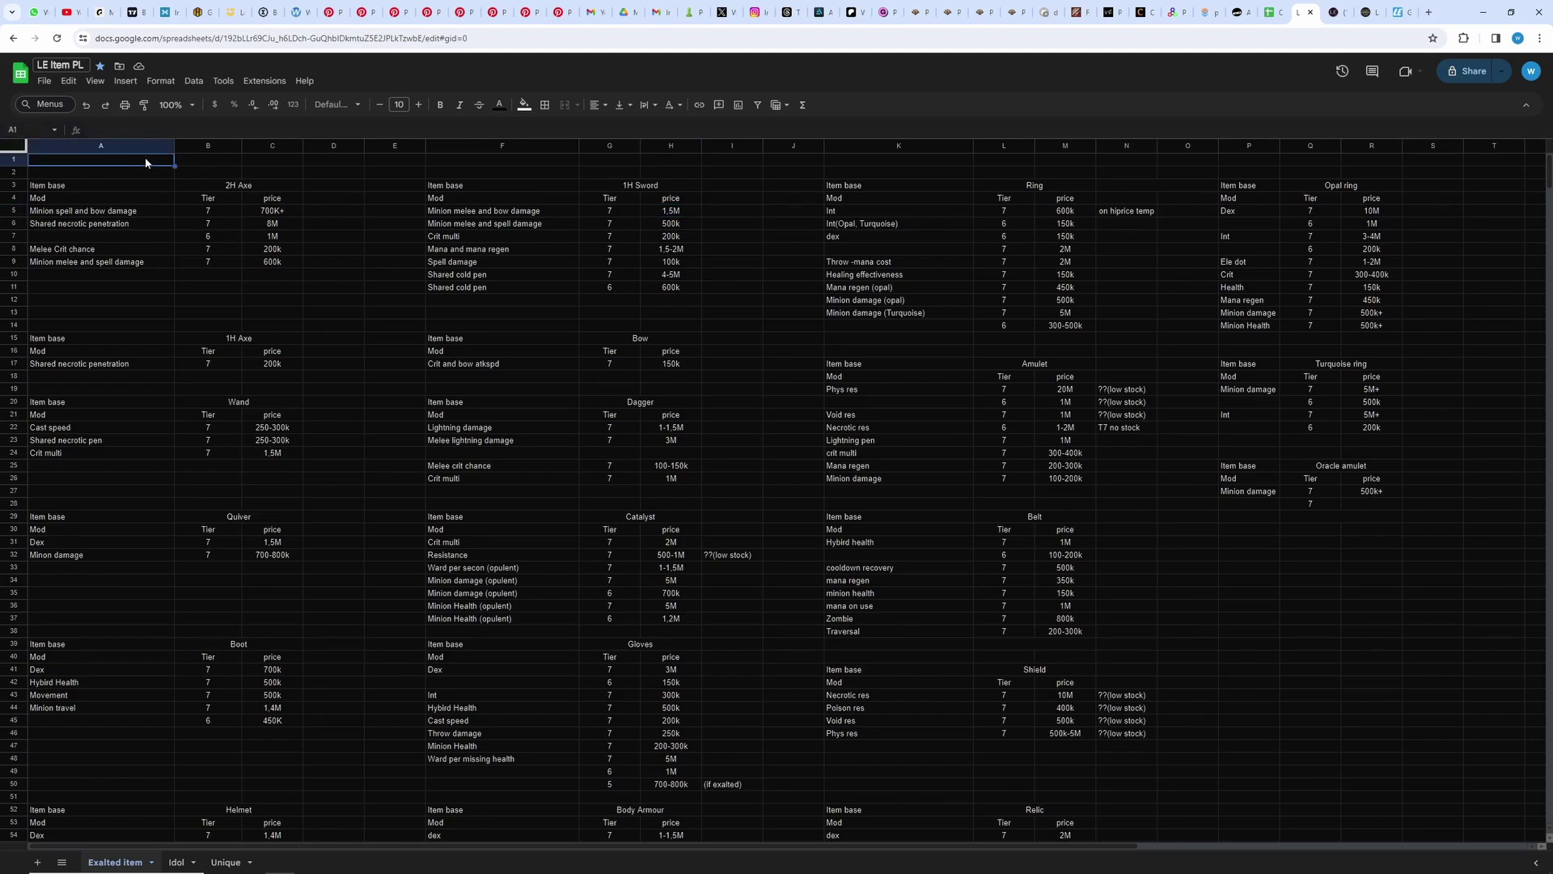
left_click_drag(122, 159, 1395, 697)
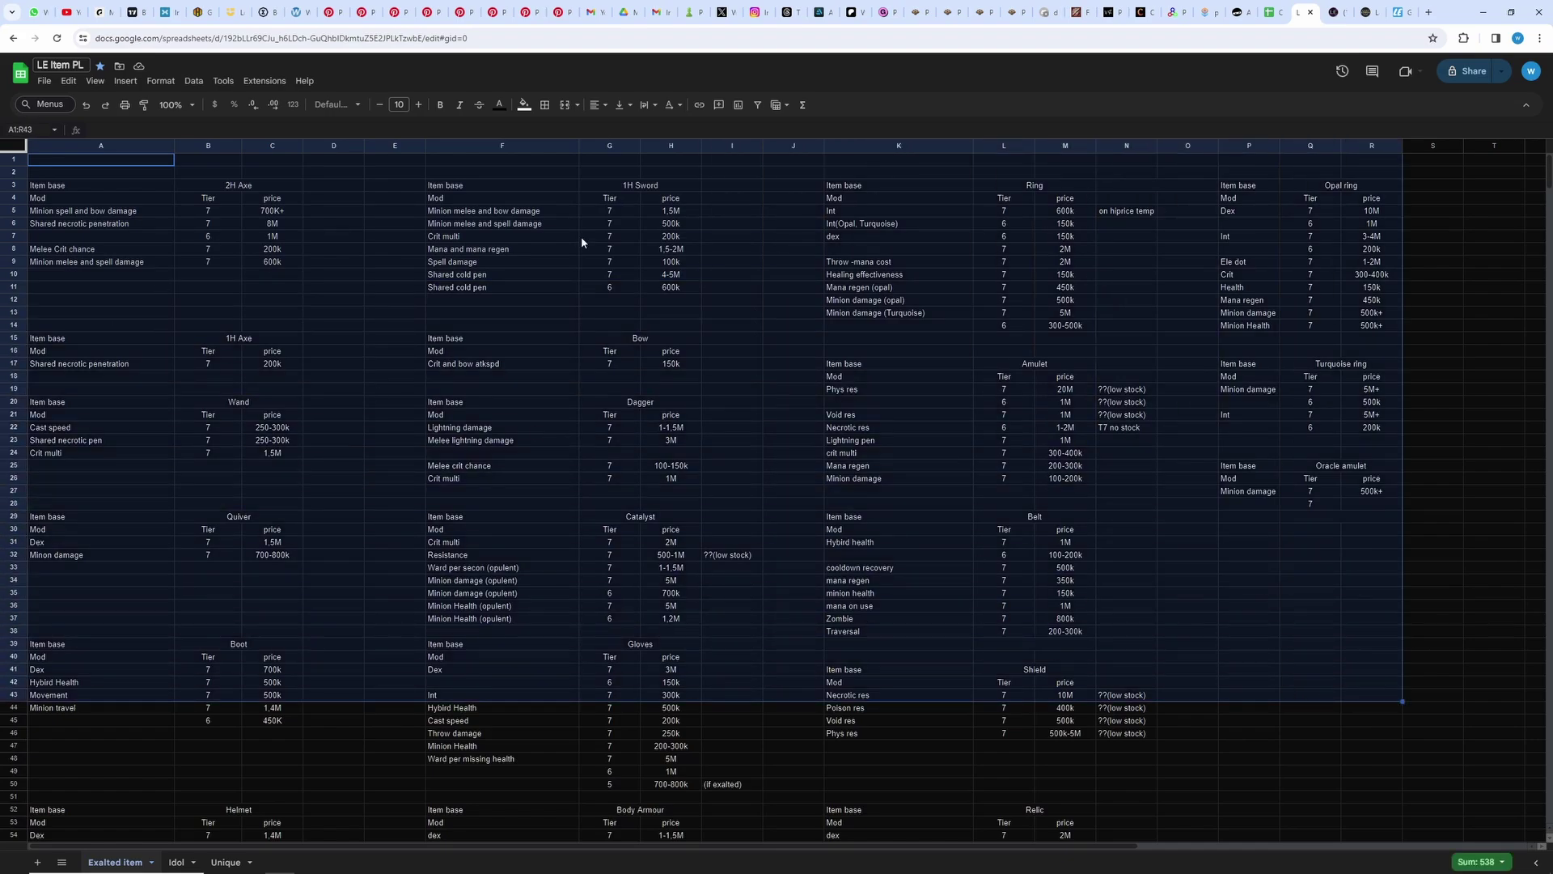
left_click(83, 169)
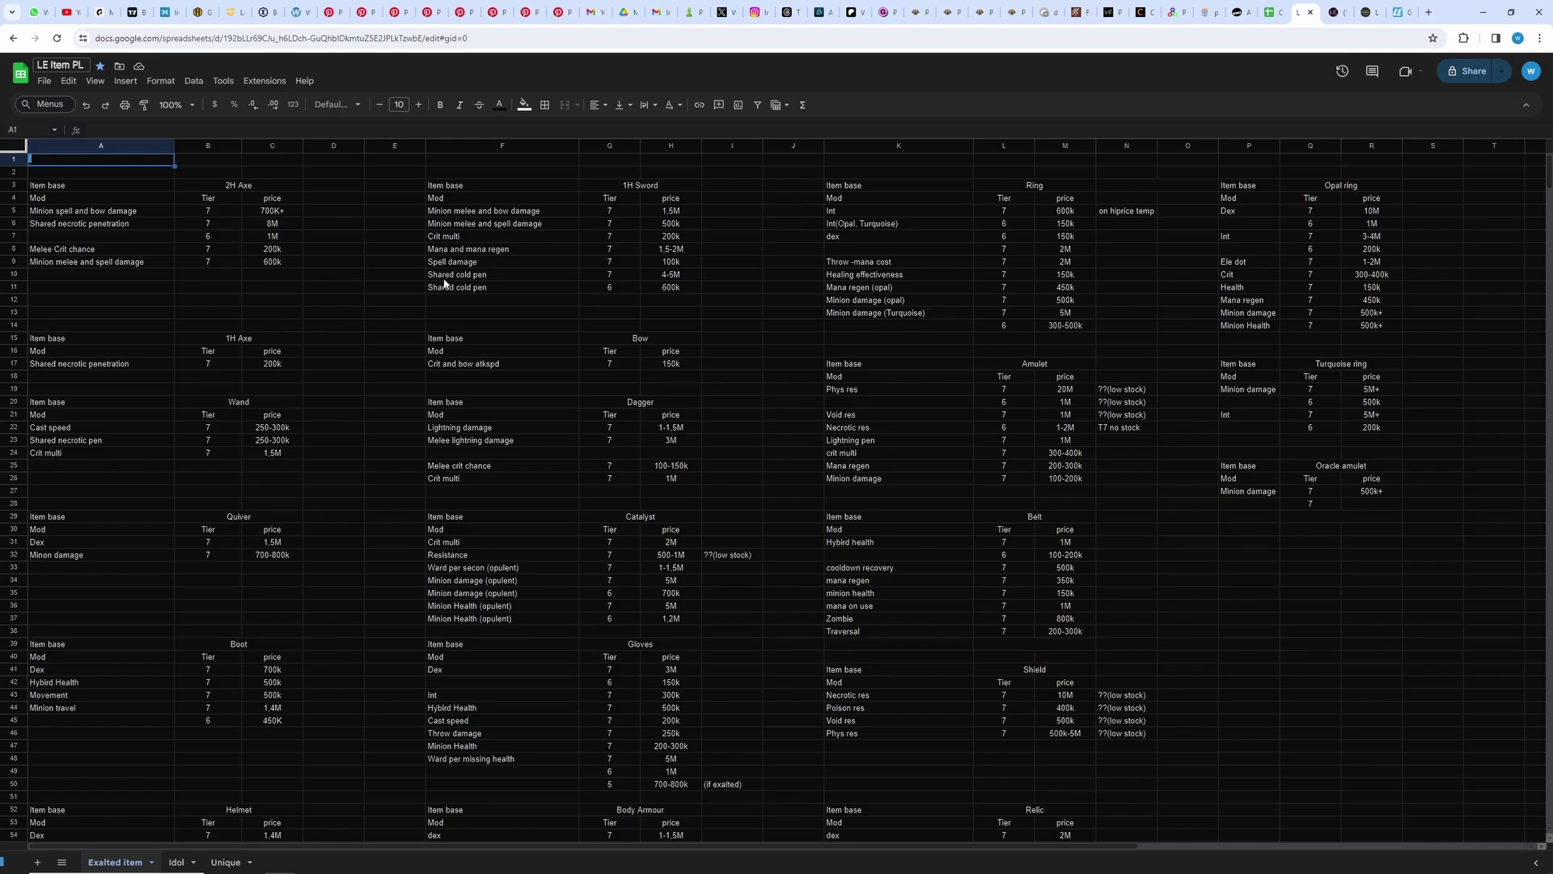
scroll(1142, 535, "down", 5)
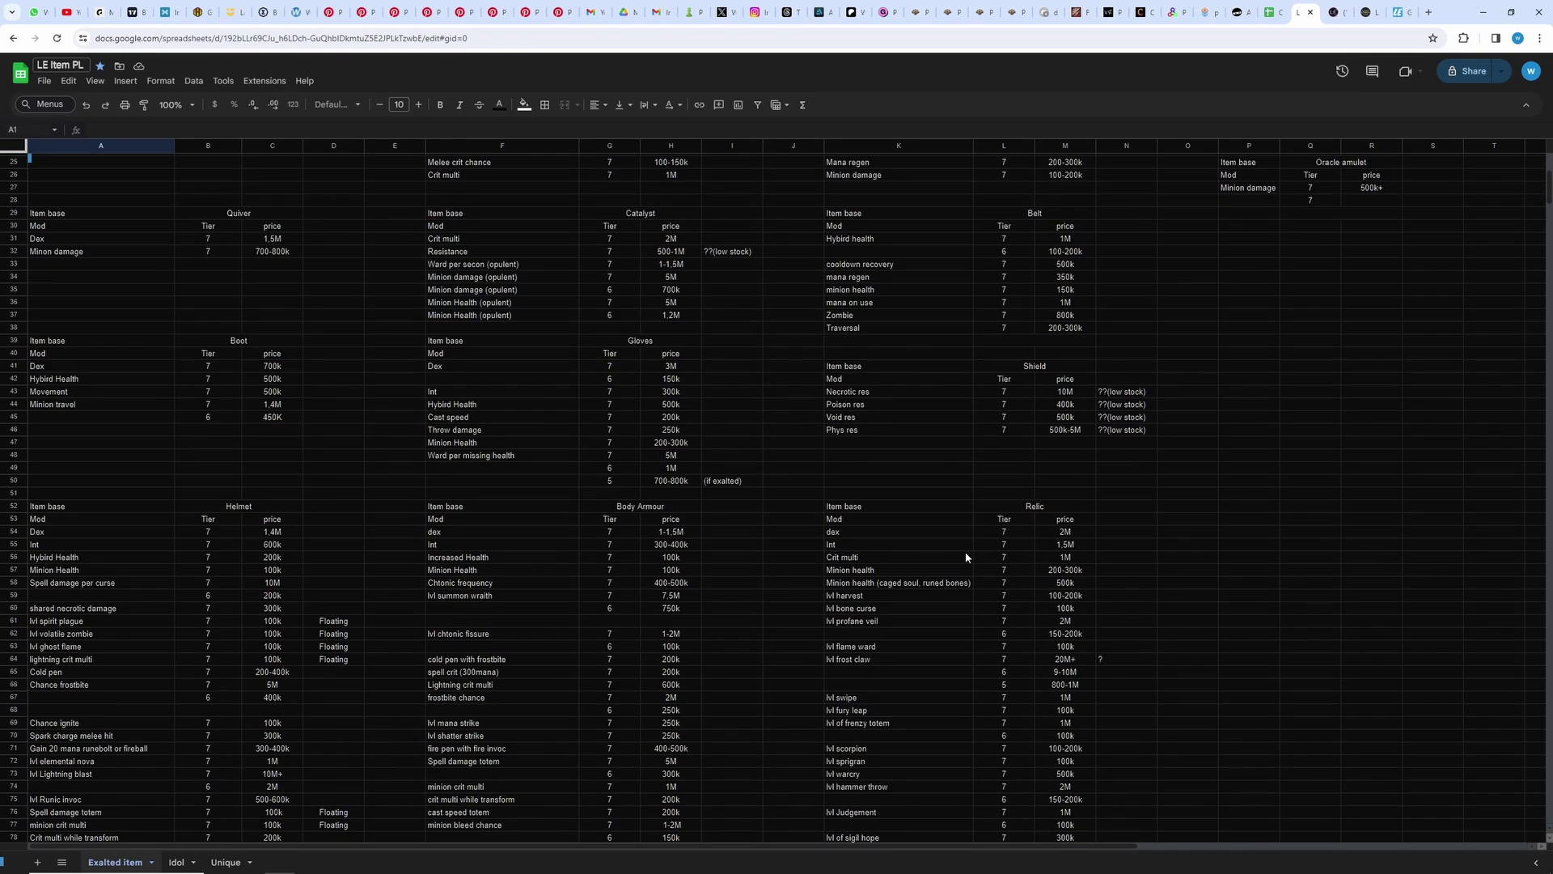
scroll(788, 550, "down", 7)
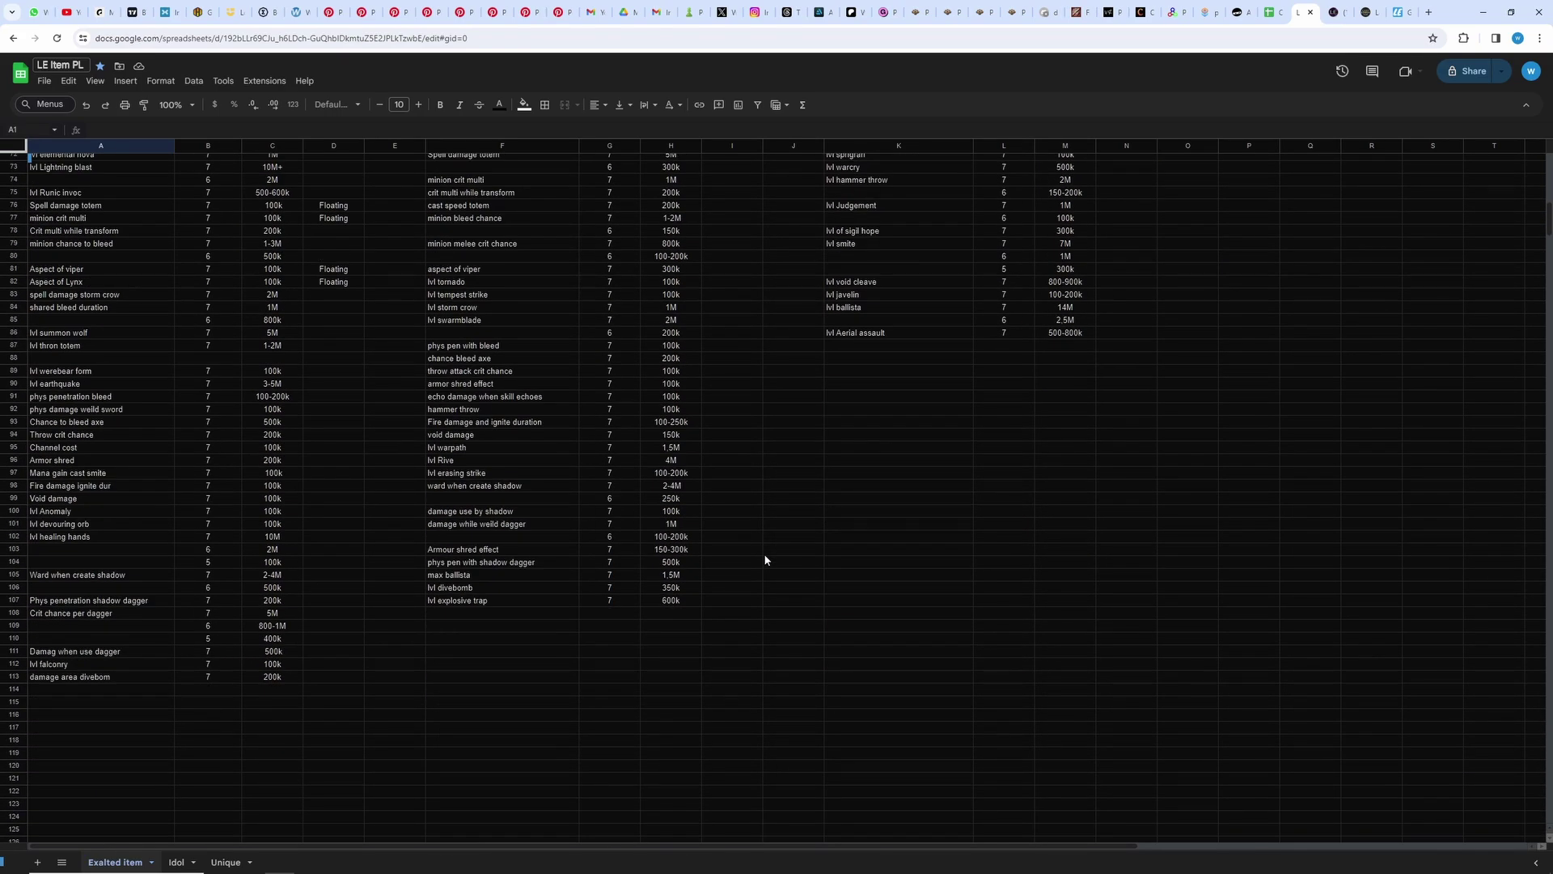
scroll(770, 555, "up", 5)
scroll(768, 564, "up", 7)
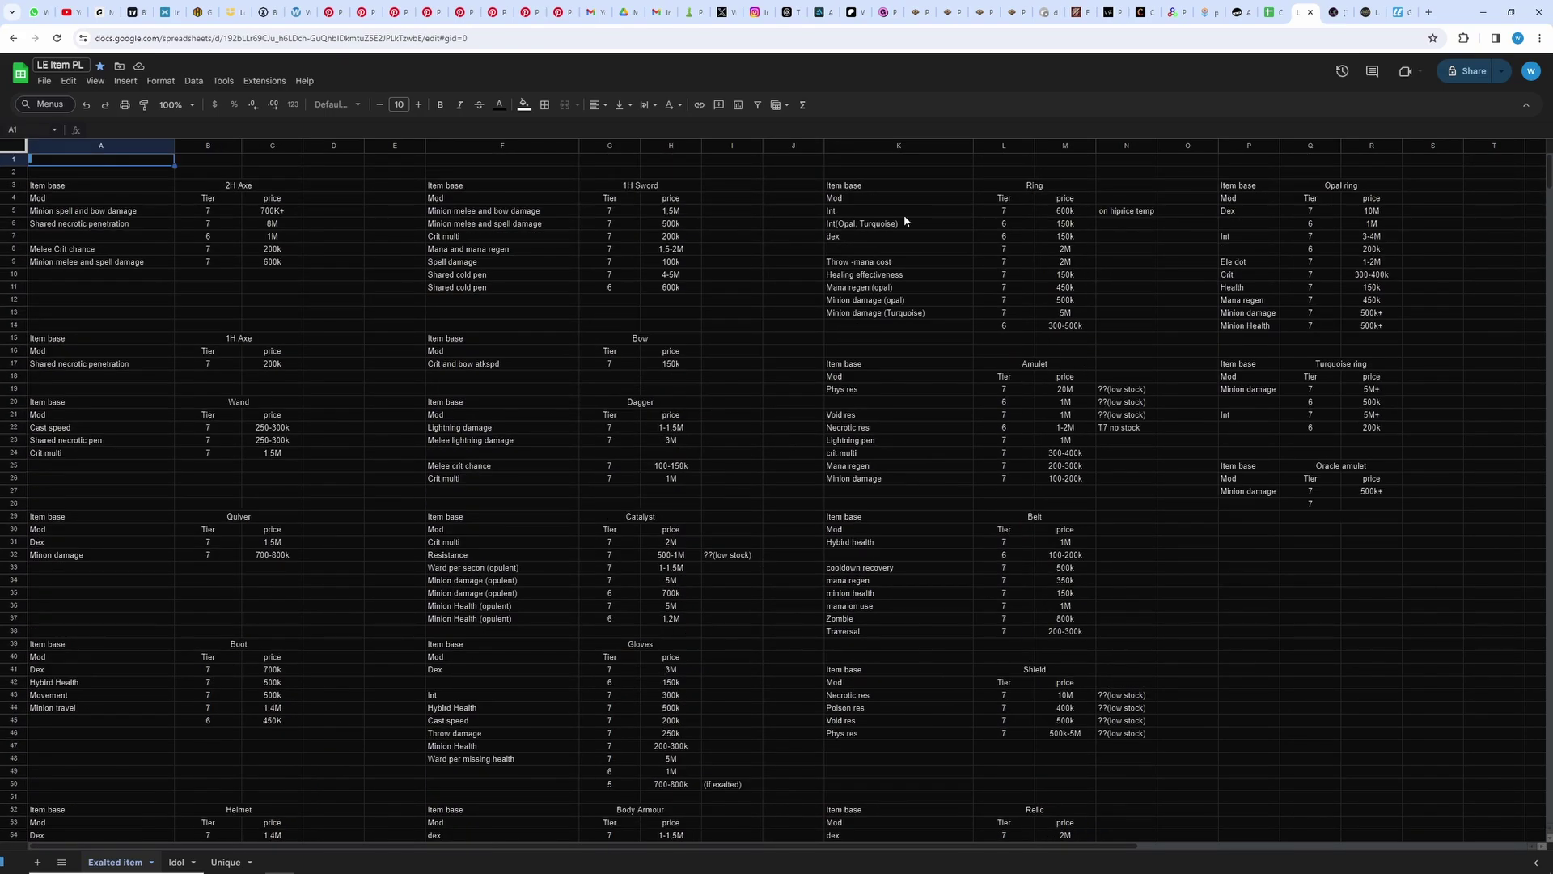
- Glance at the Idol sheet, then highlight the Exalted item tables from A3 to R41
left_click(175, 862)
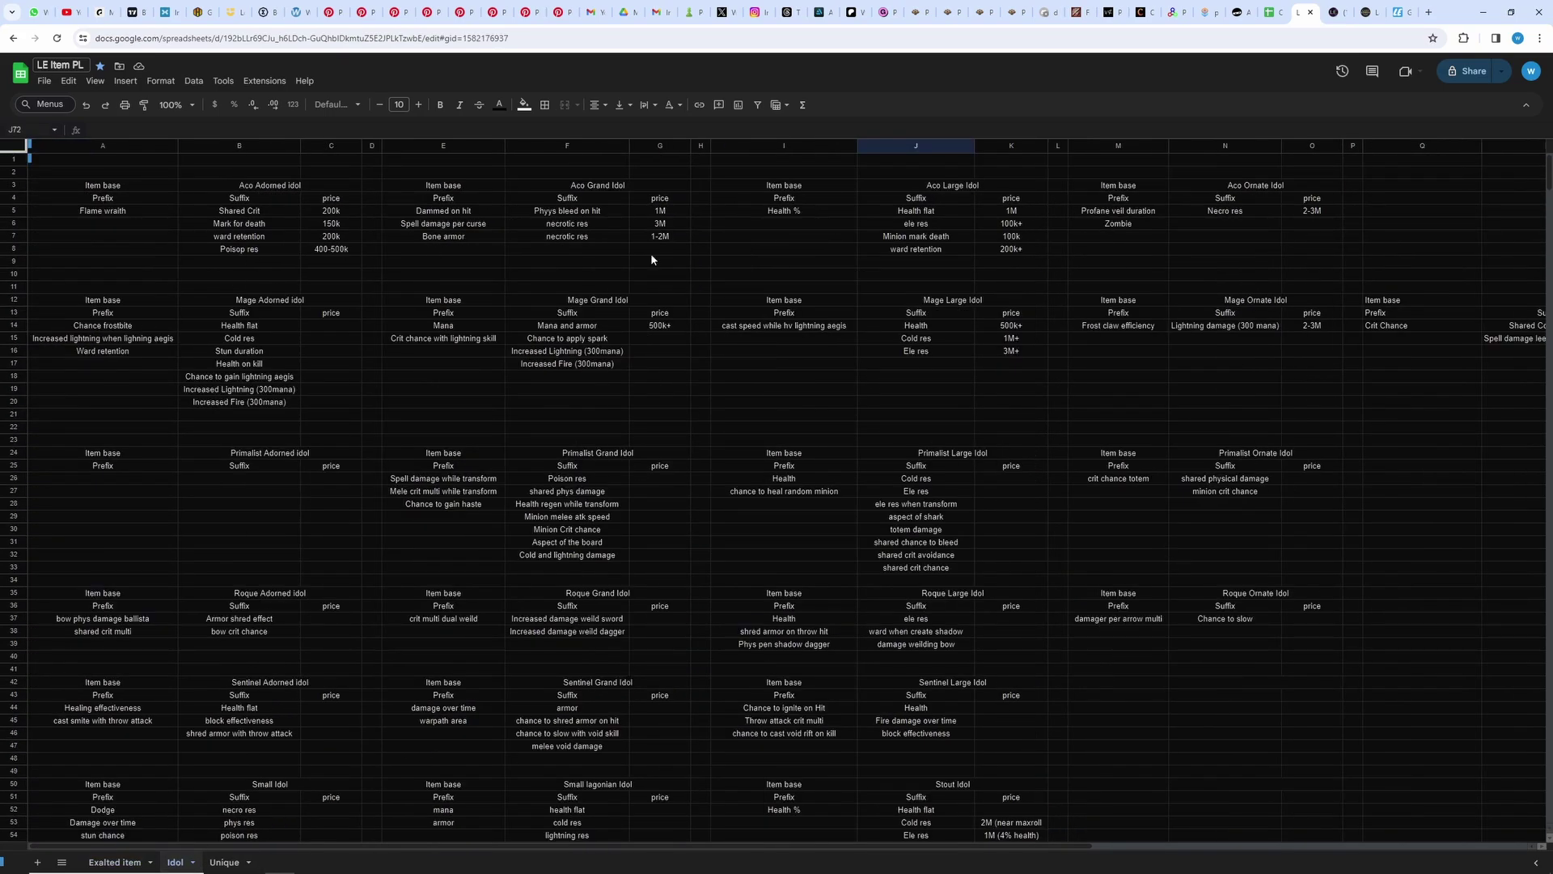
left_click(115, 861)
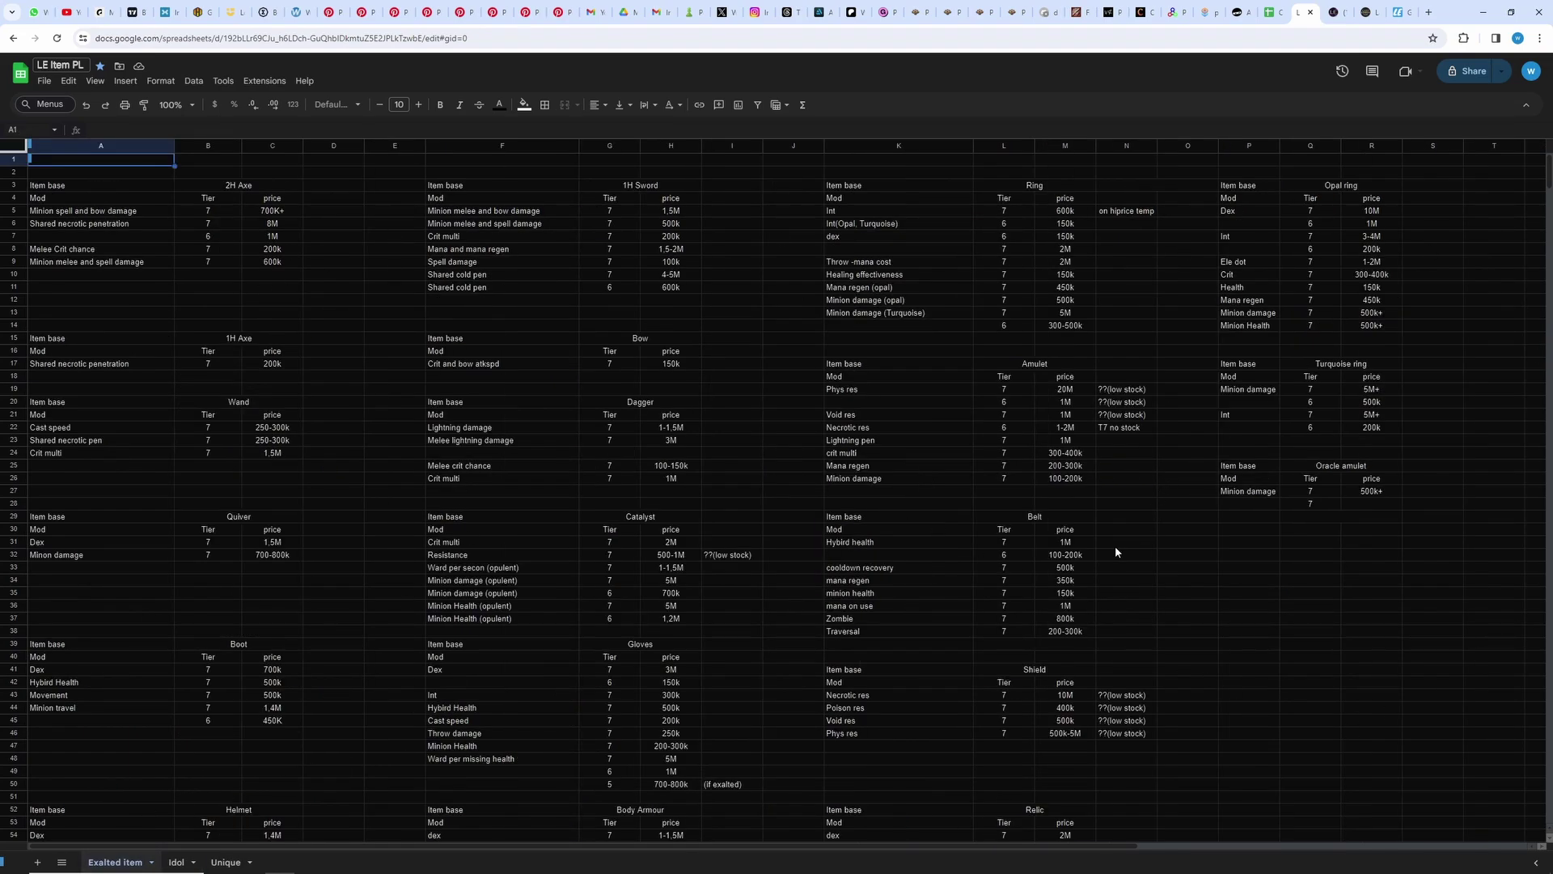
left_click(52, 164)
left_click_drag(81, 185, 1346, 674)
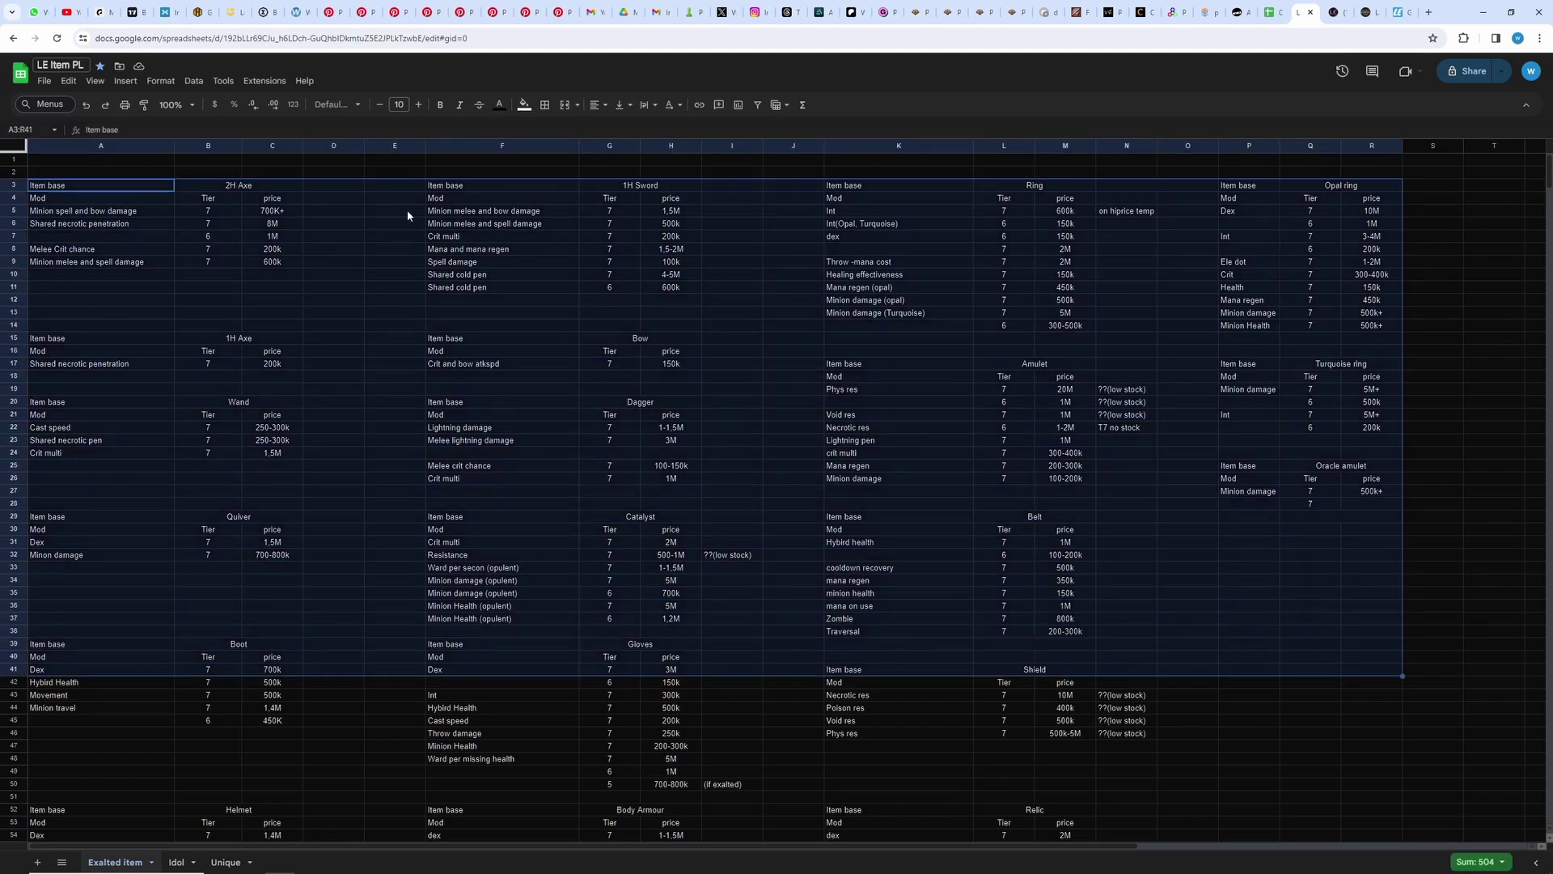
left_click(101, 160)
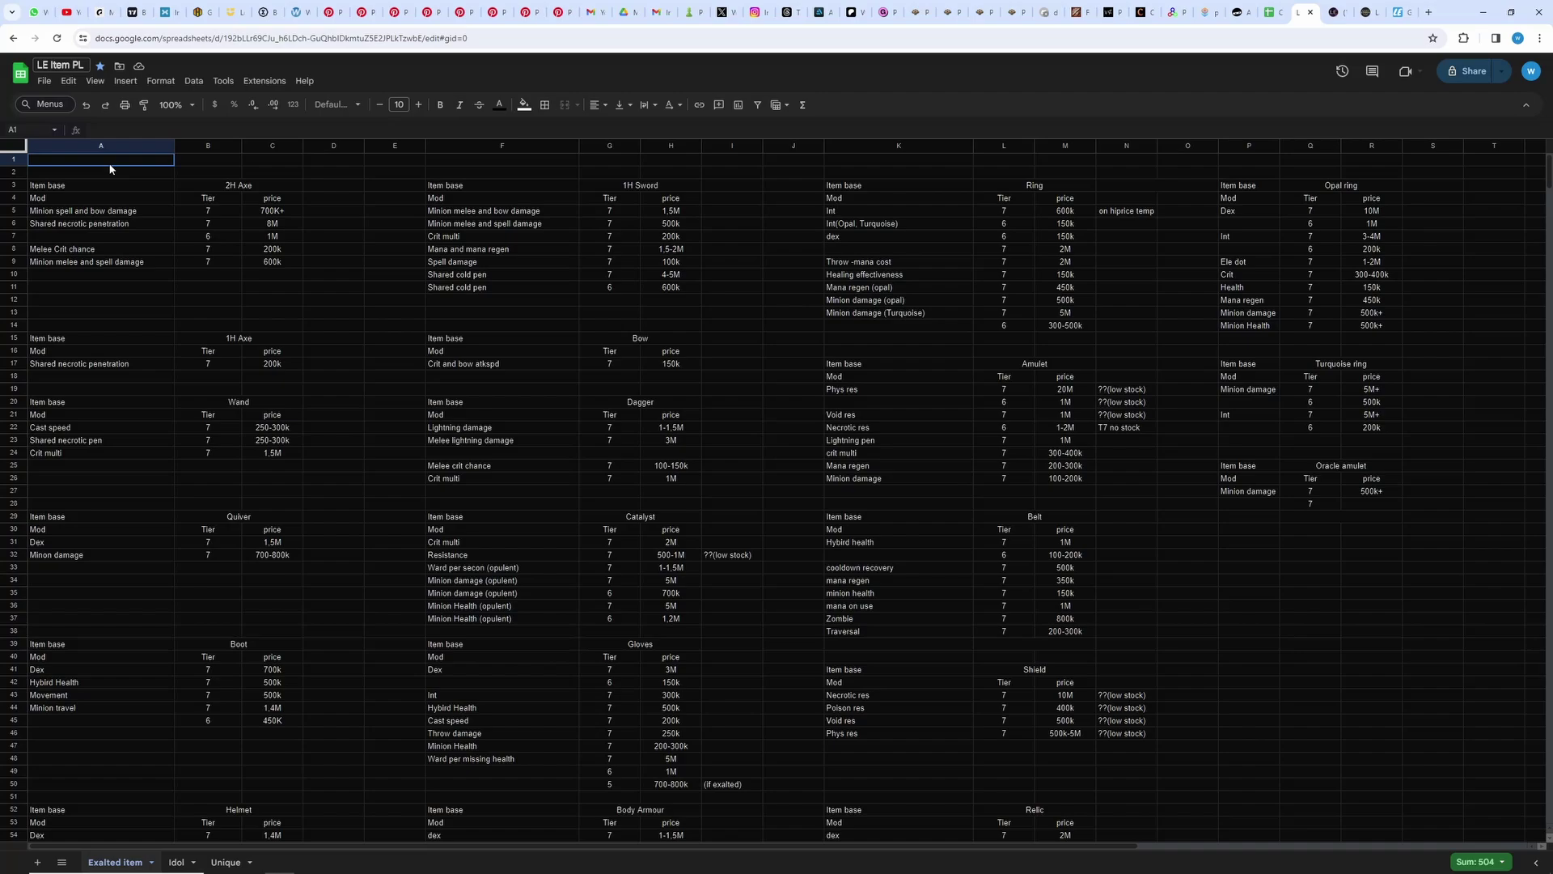
- On the Idol sheet, highlight the Aco and empty Primalist Large Idol prices, then show Unique
left_click(175, 861)
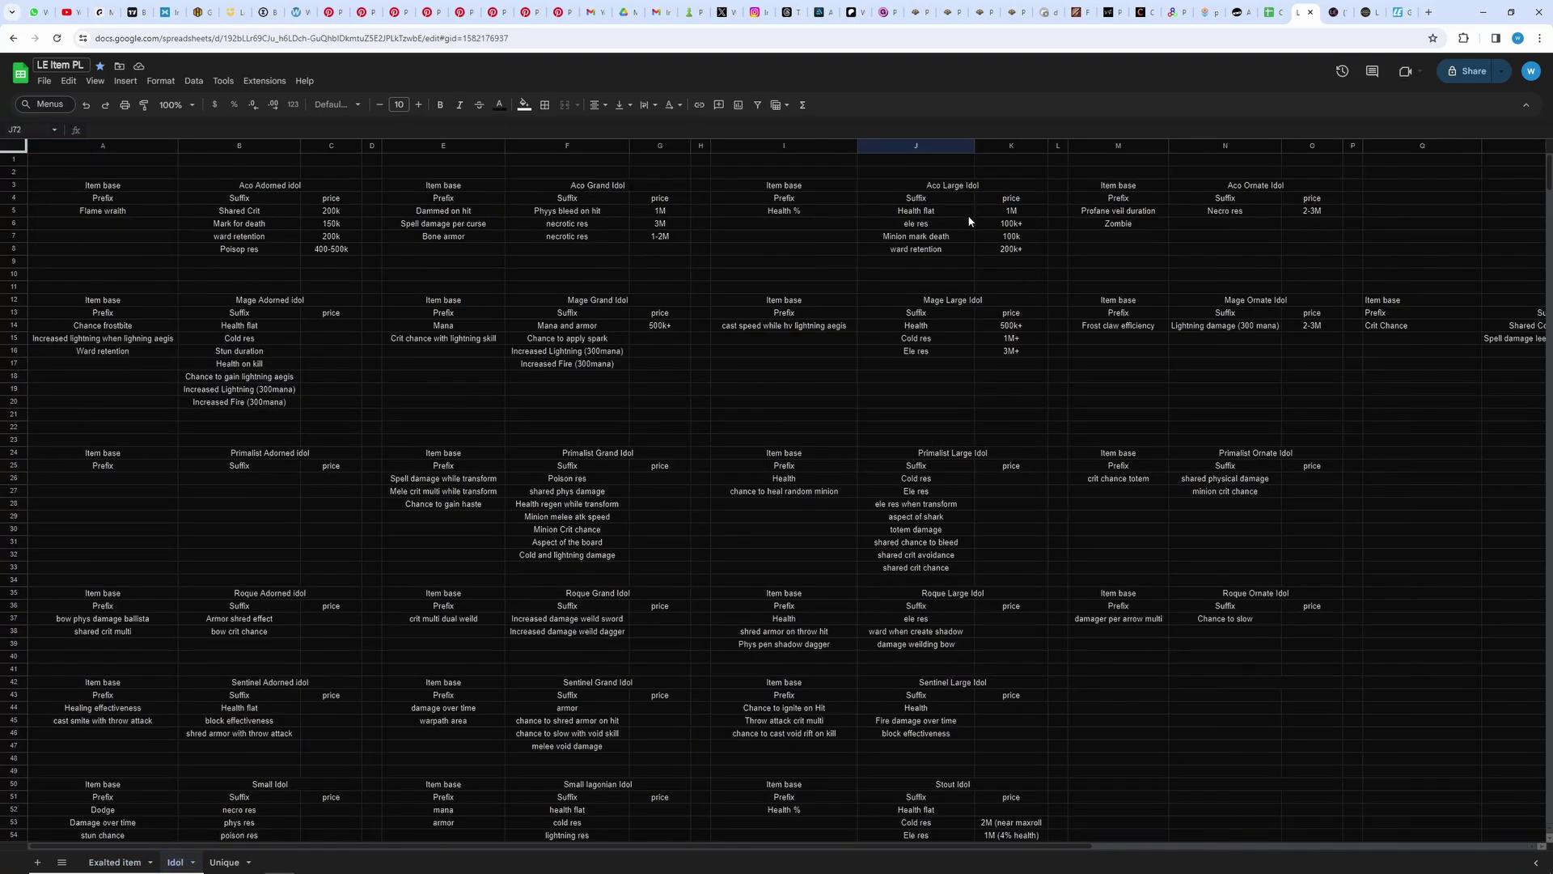
left_click_drag(1011, 211, 1019, 249)
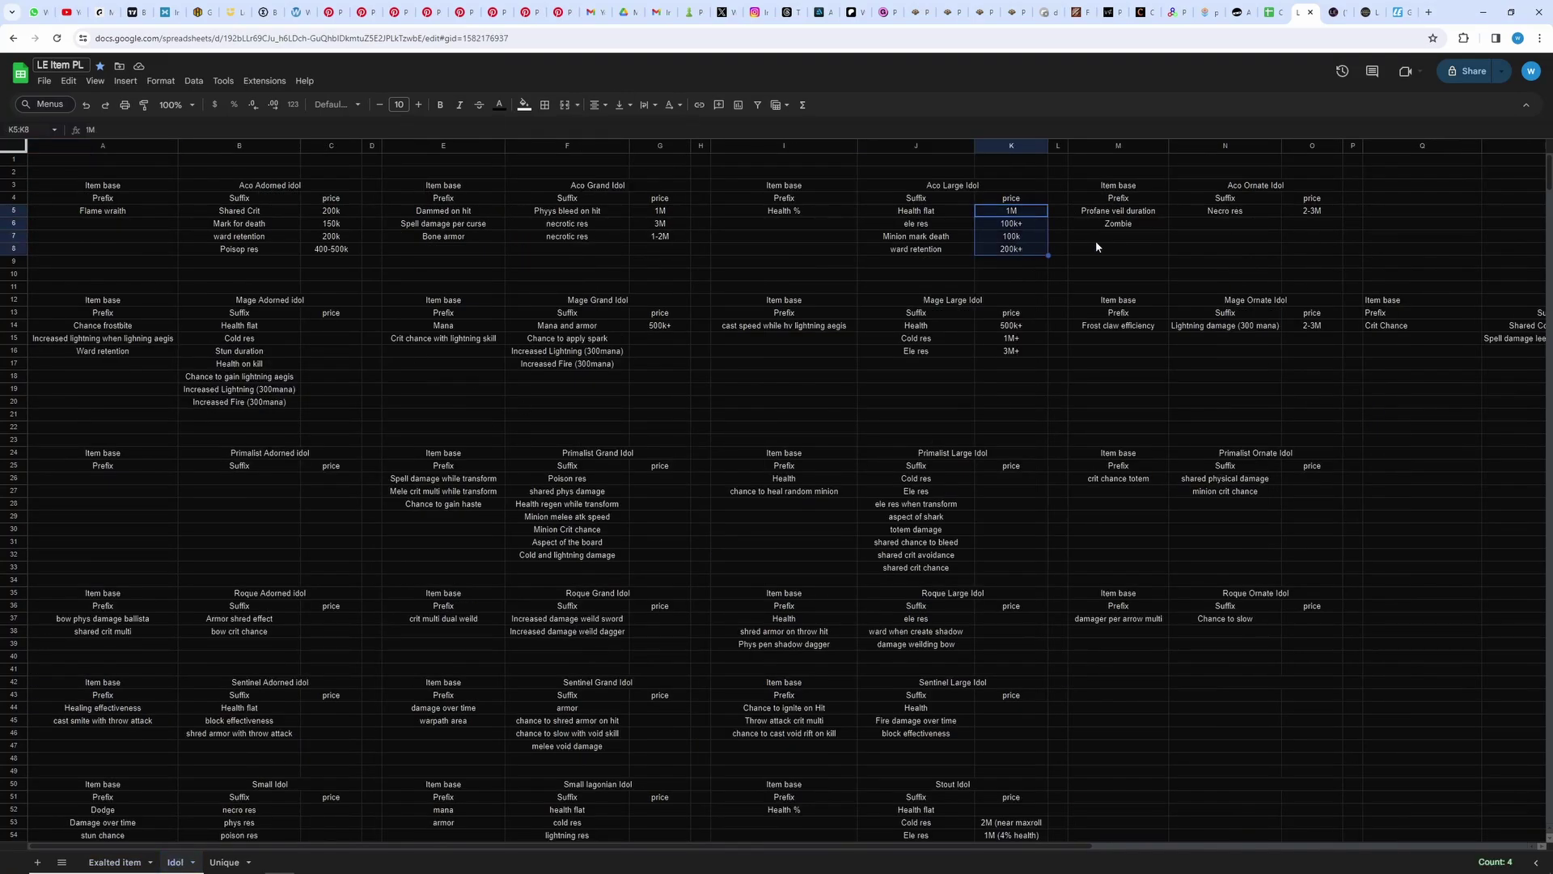
left_click_drag(1009, 483, 998, 580)
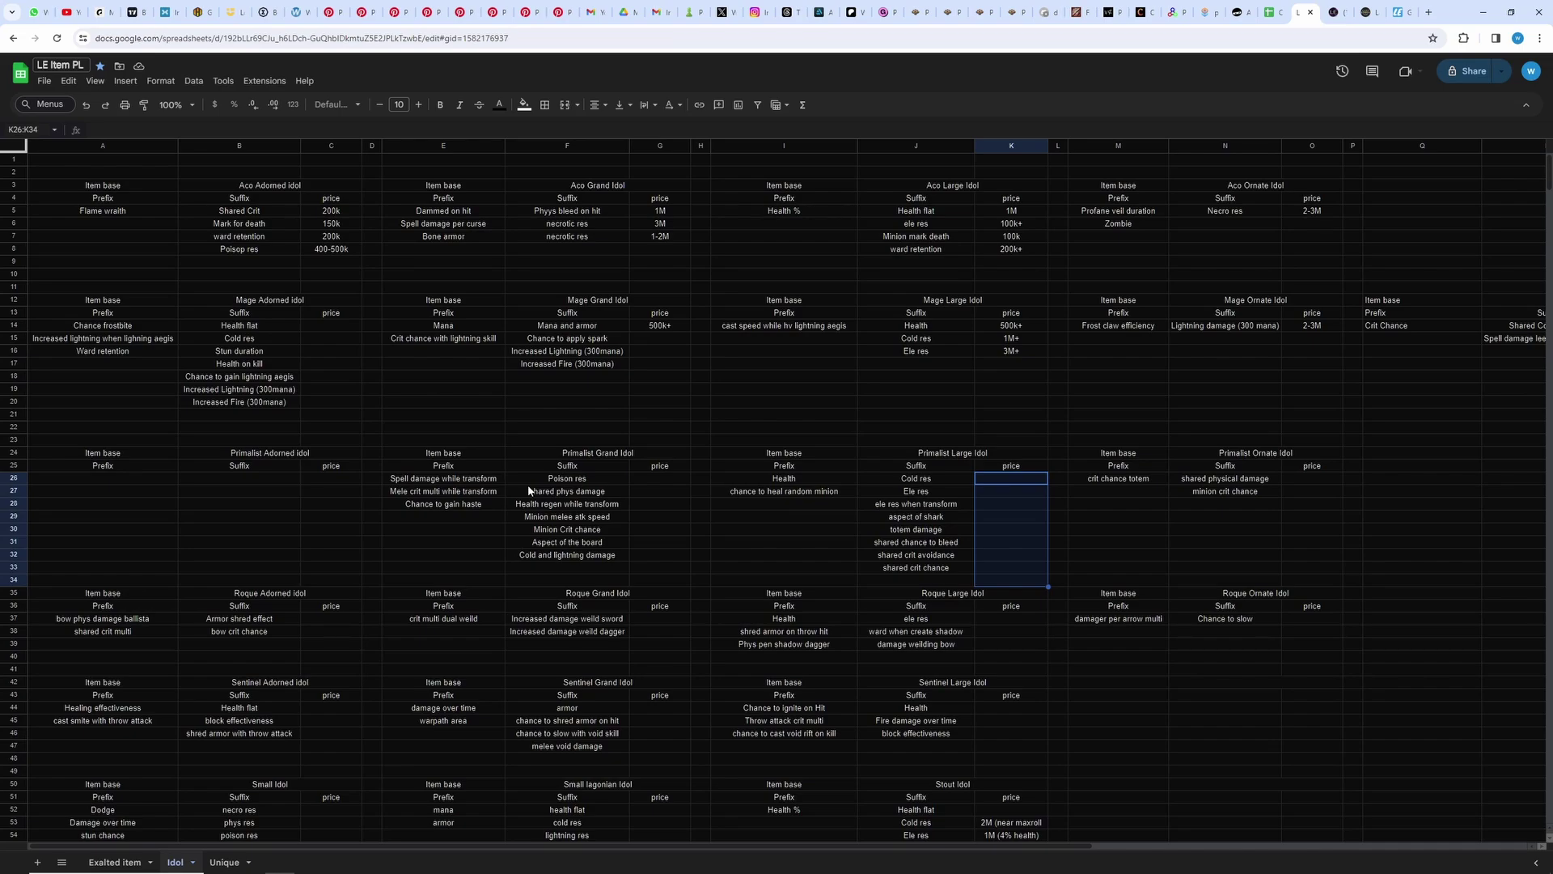
left_click(226, 861)
left_click(48, 161)
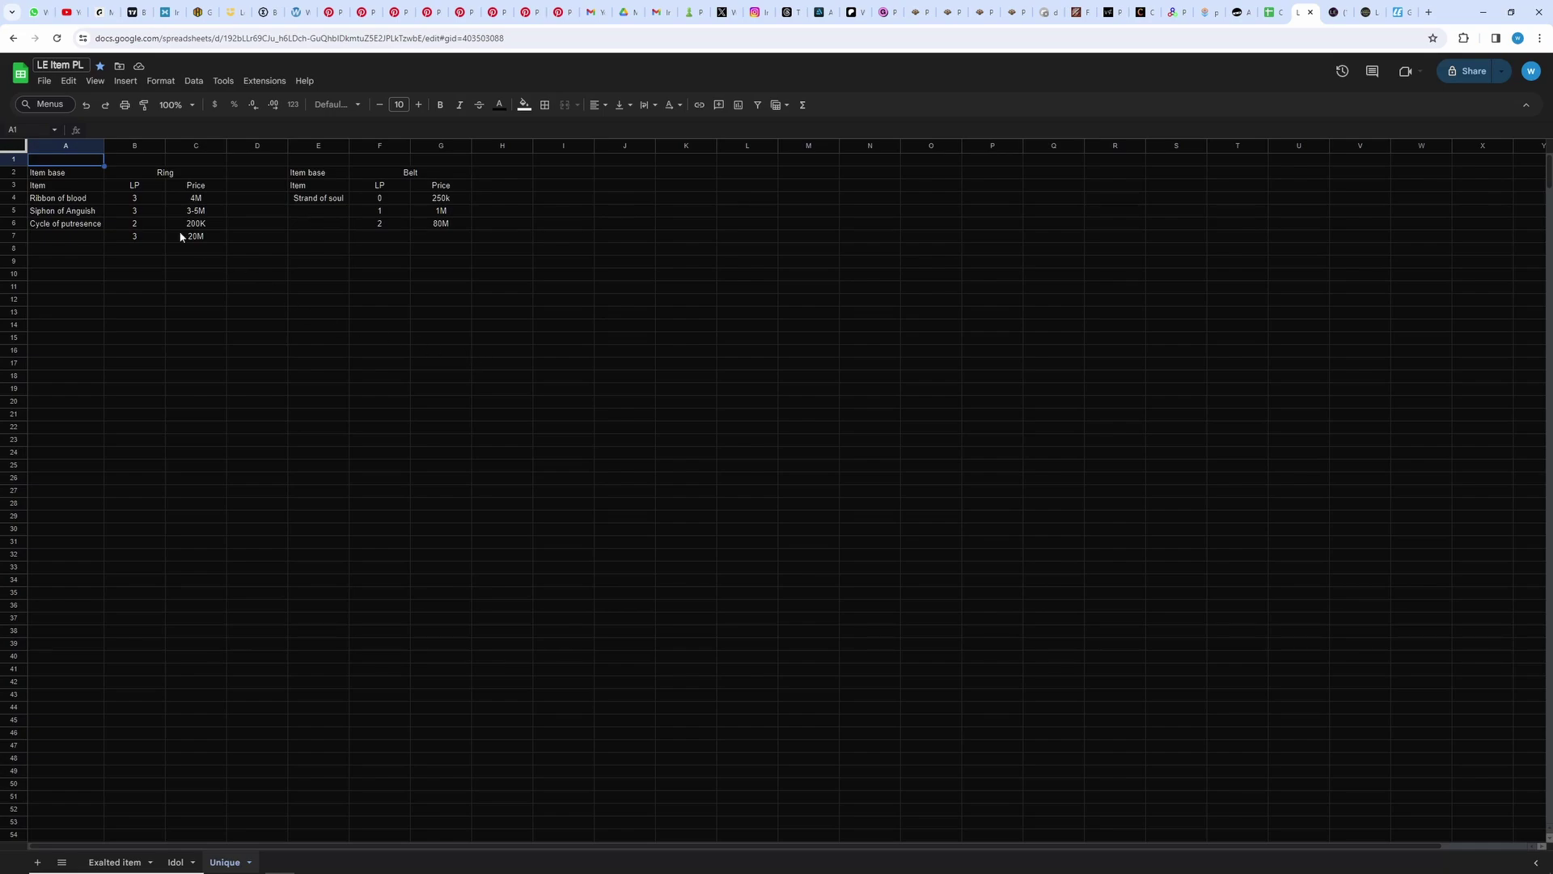
left_click_drag(63, 161, 1011, 671)
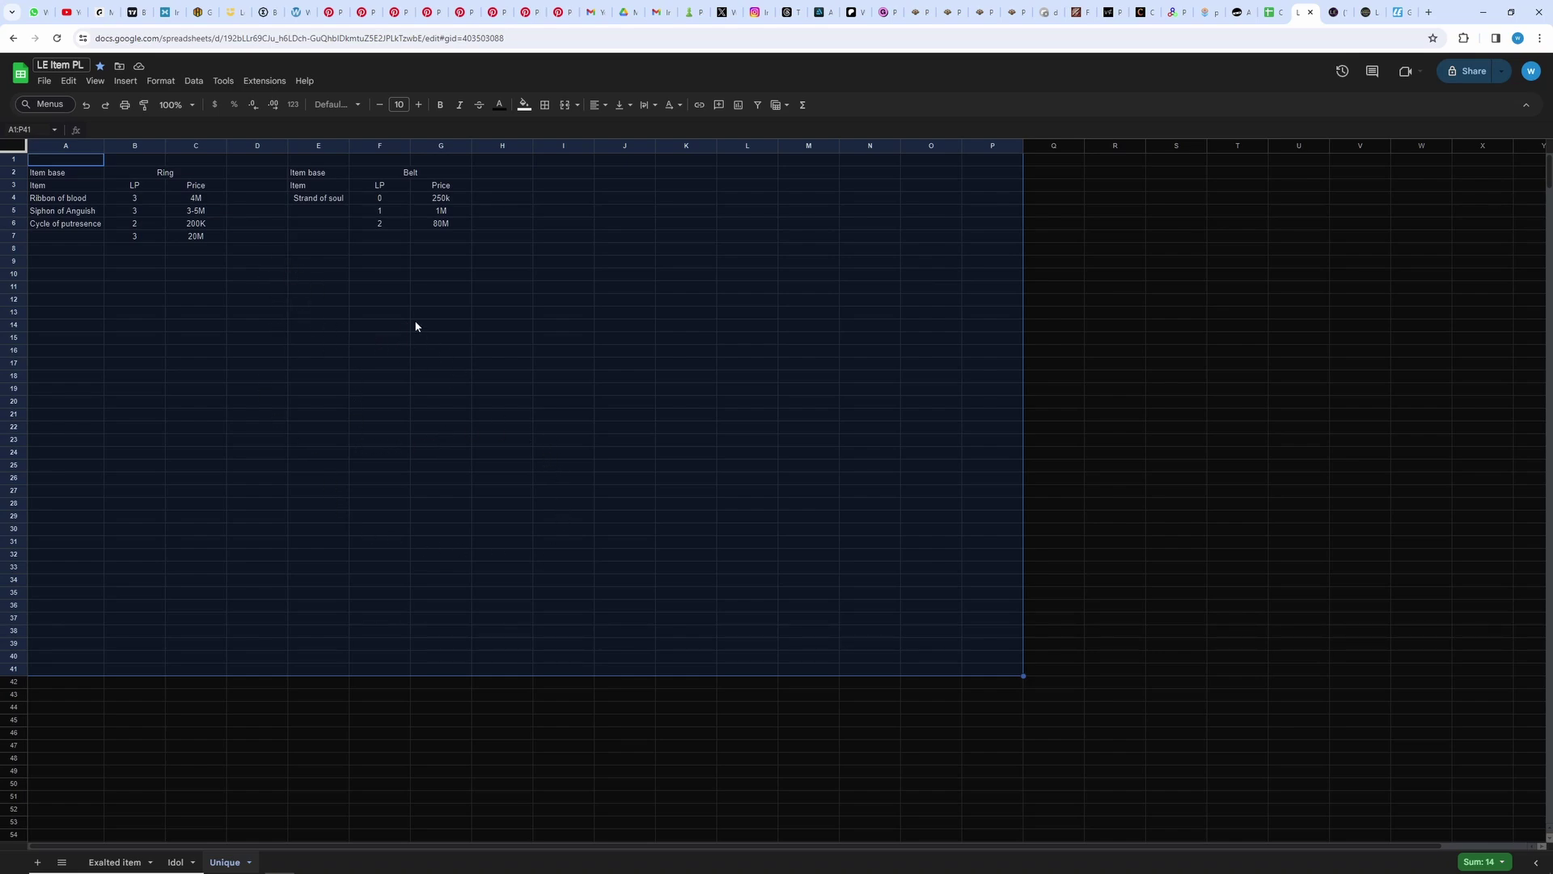
left_click(207, 299)
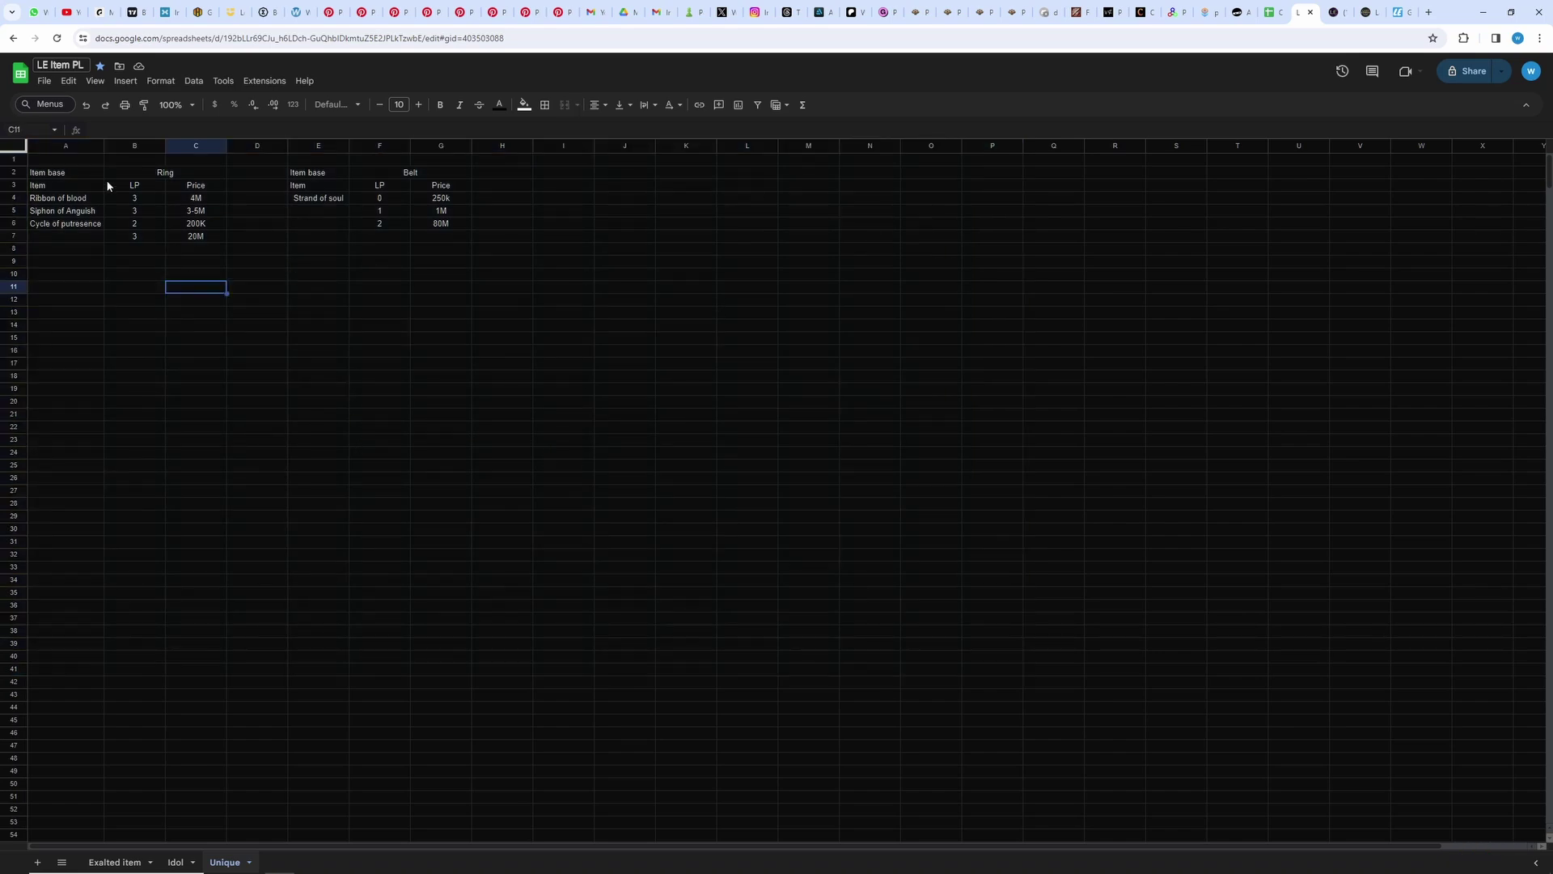
left_click_drag(75, 160, 1150, 635)
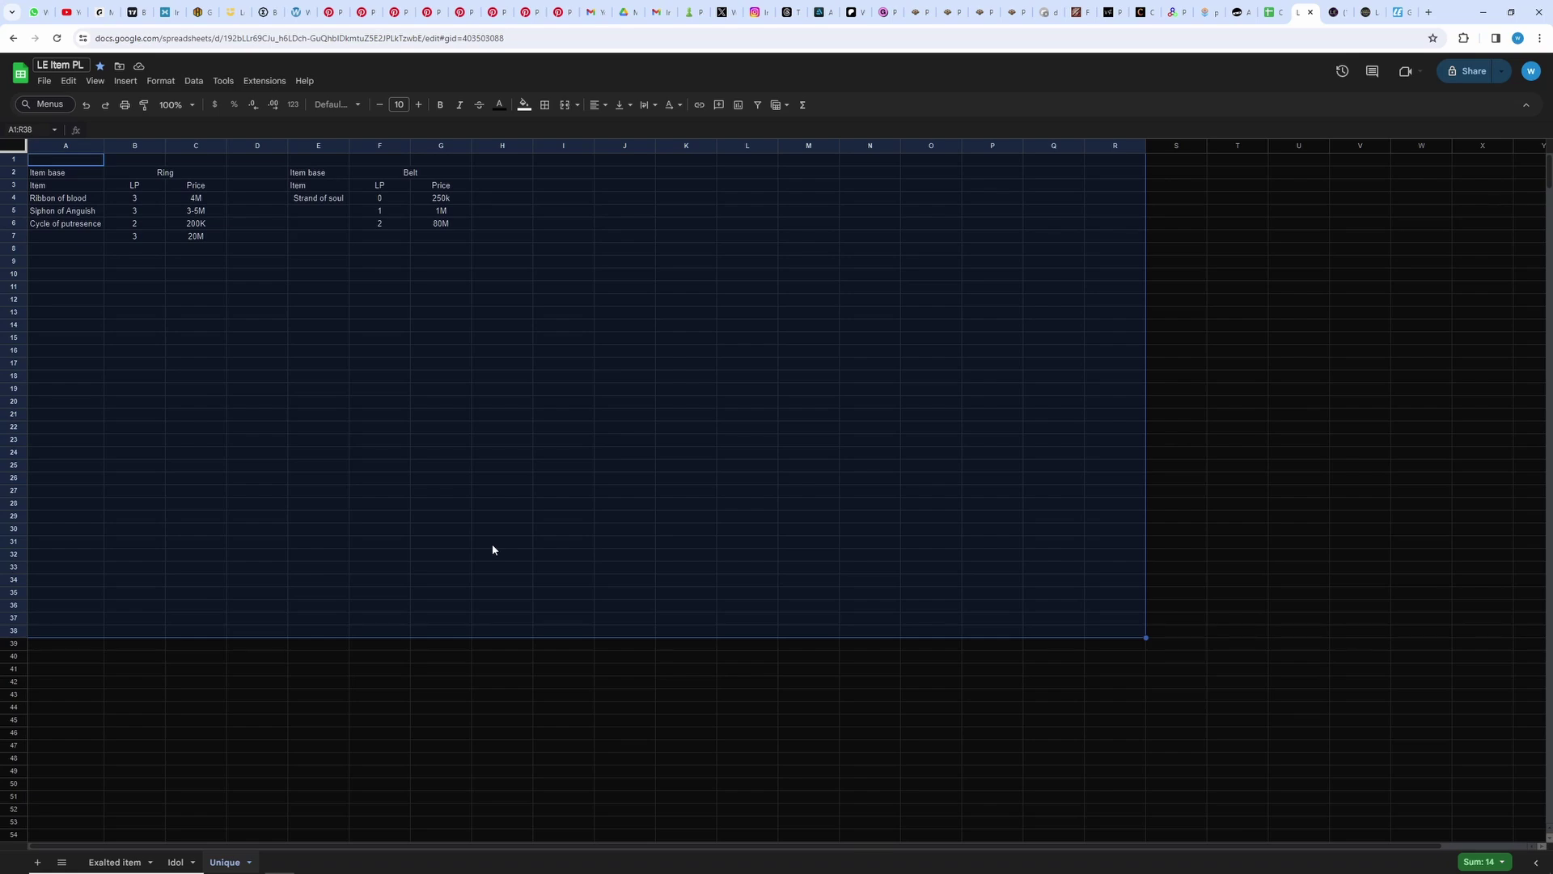
left_click(235, 299)
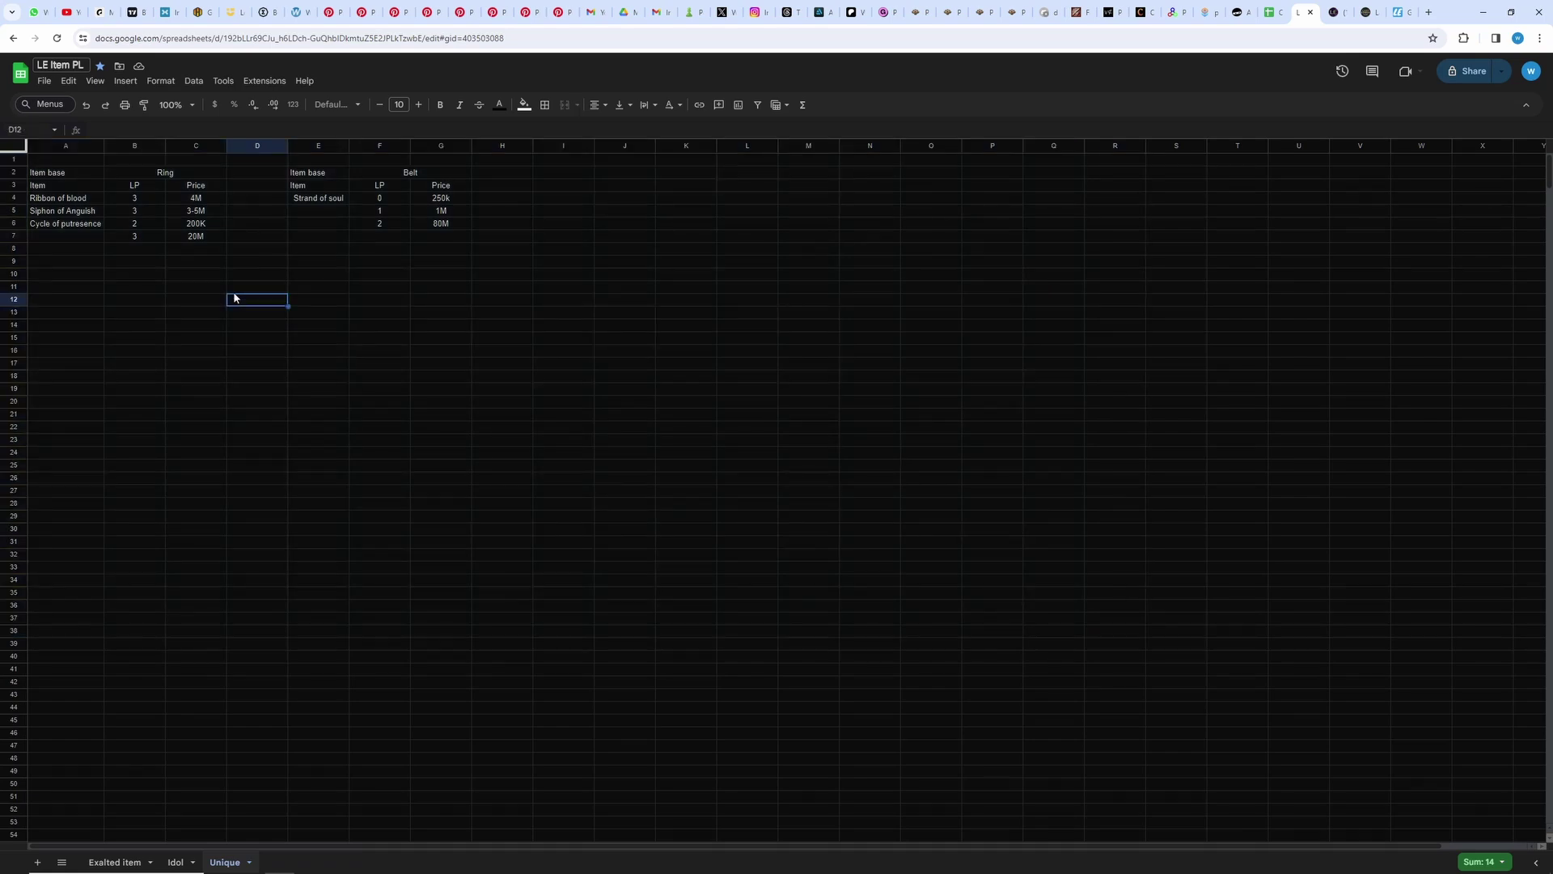
left_click_drag(40, 167, 977, 661)
left_click(634, 338)
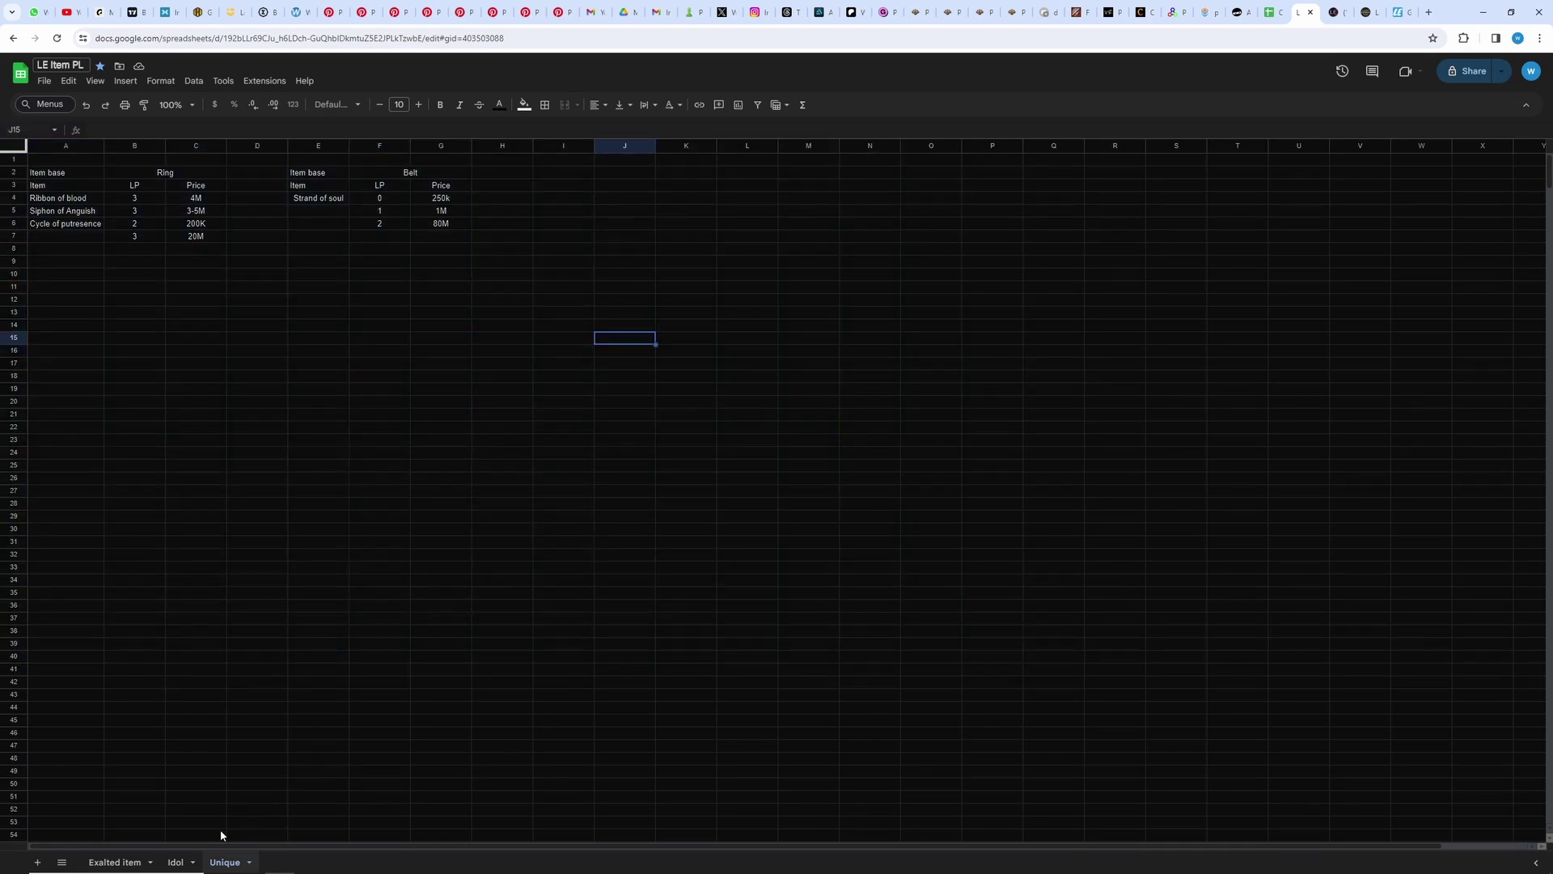
- Show the Exalted item sheet with its tiered mod prices for 2H Axe, 1H Sword and ring bases
left_click(114, 862)
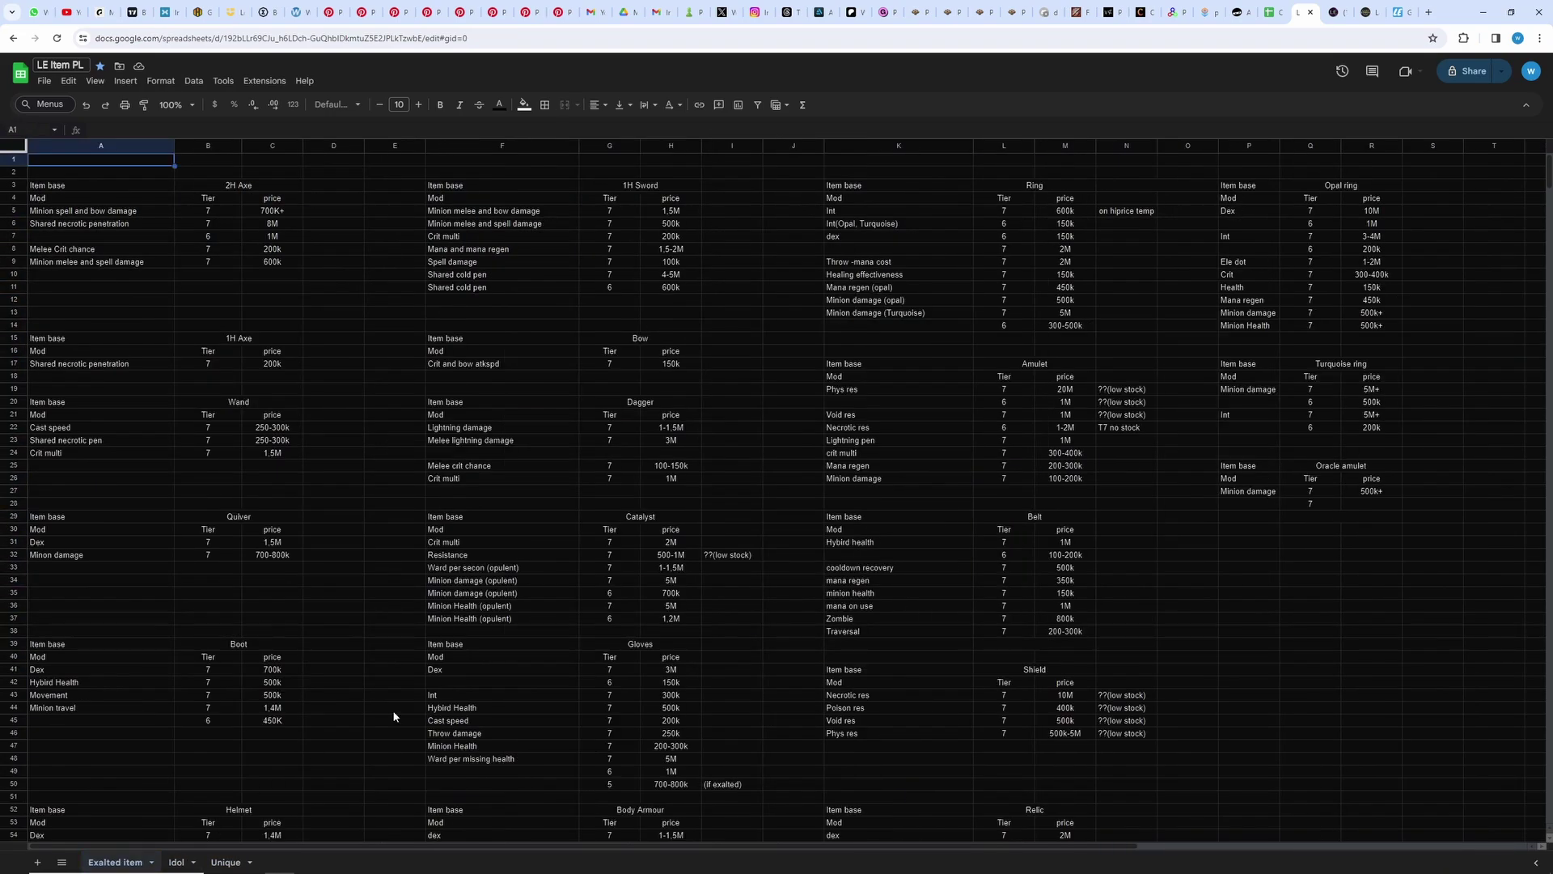